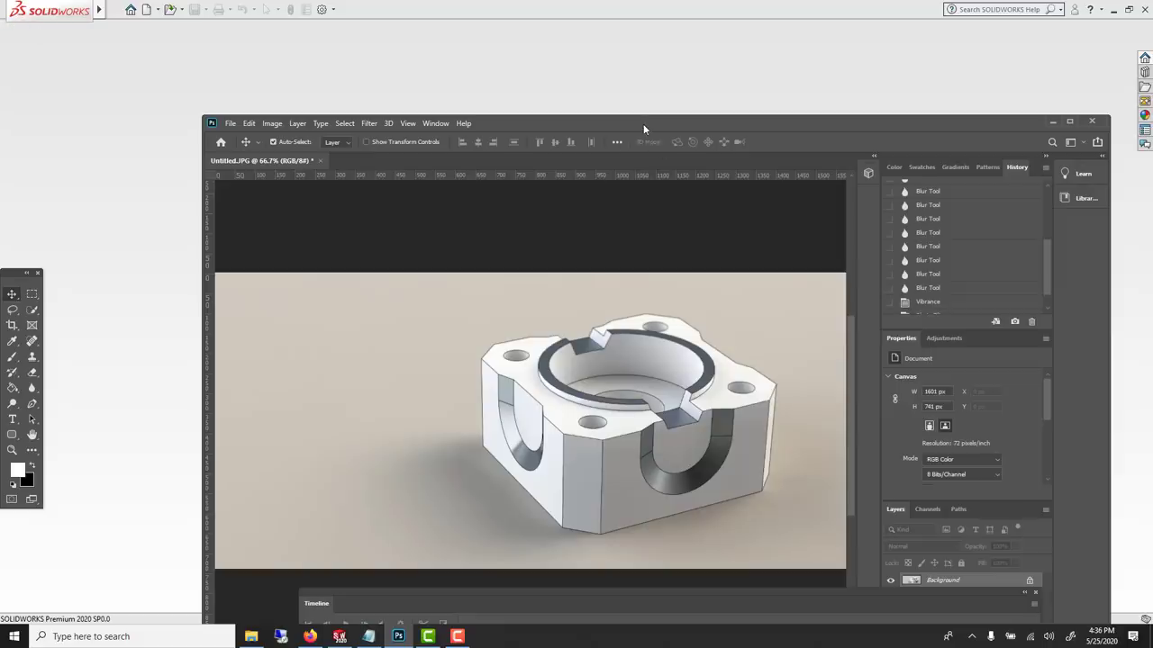
Create a new part and set its unit system to CGS (centimetre-gram-second)
{"action": "left_click_drag", "start_coordinate": [643, 123], "coordinate": [603, 72]}
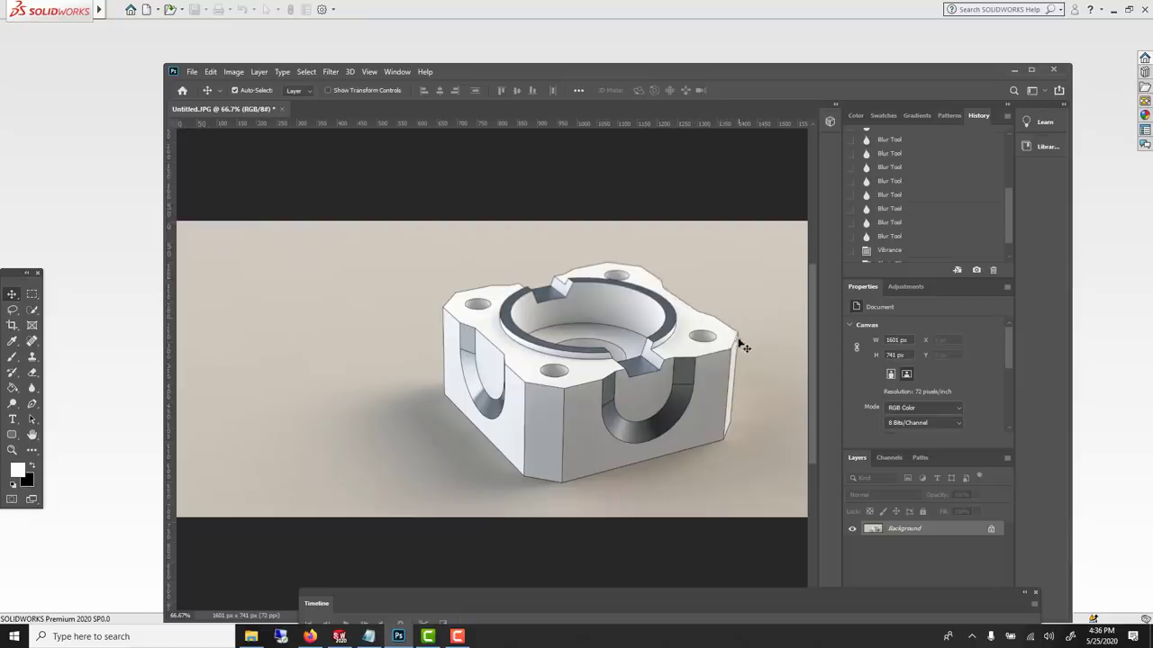
{"action": "left_click", "coordinate": [549, 20]}
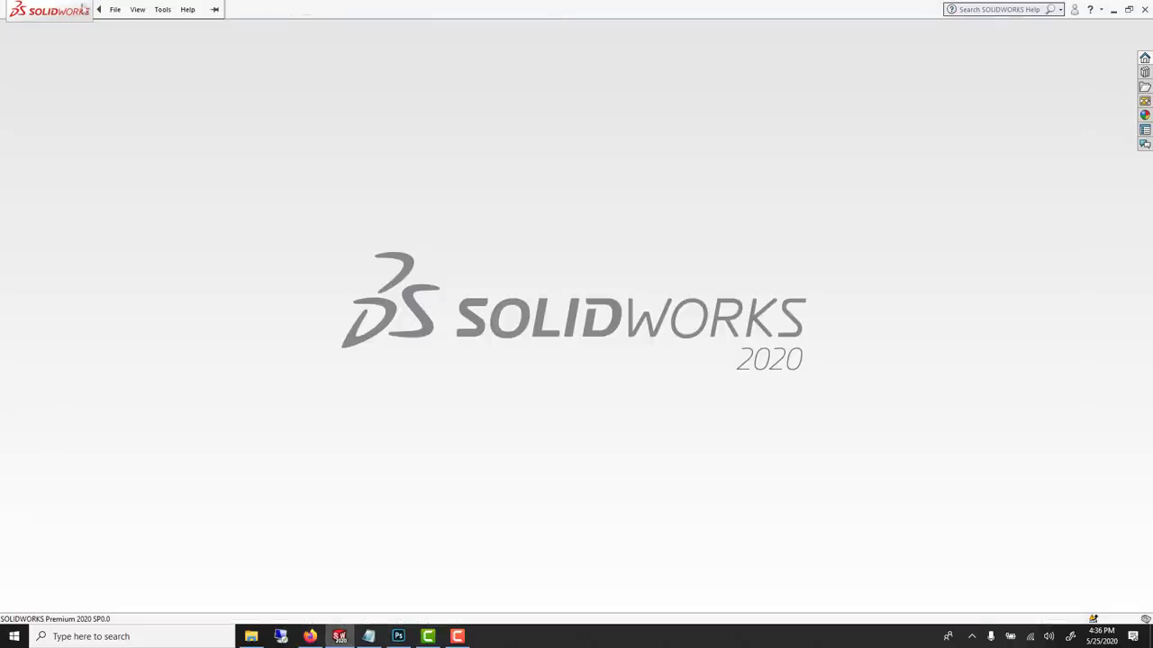
{"action": "left_click", "coordinate": [115, 9]}
{"action": "left_click", "coordinate": [120, 32]}
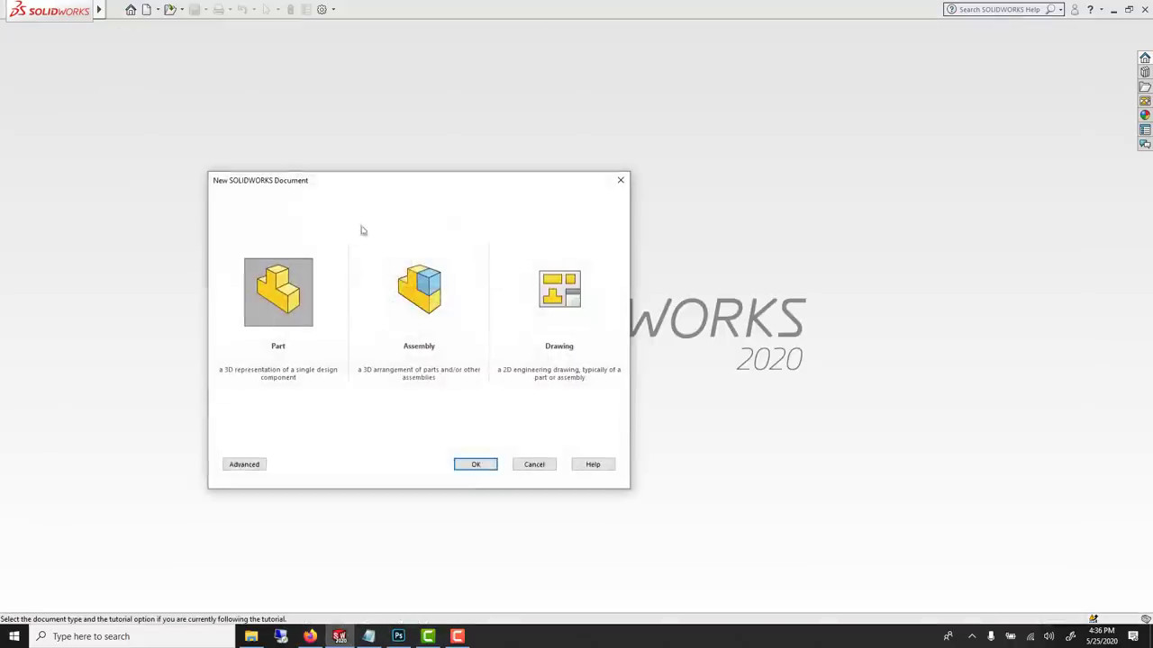
{"action": "left_click", "coordinate": [475, 467]}
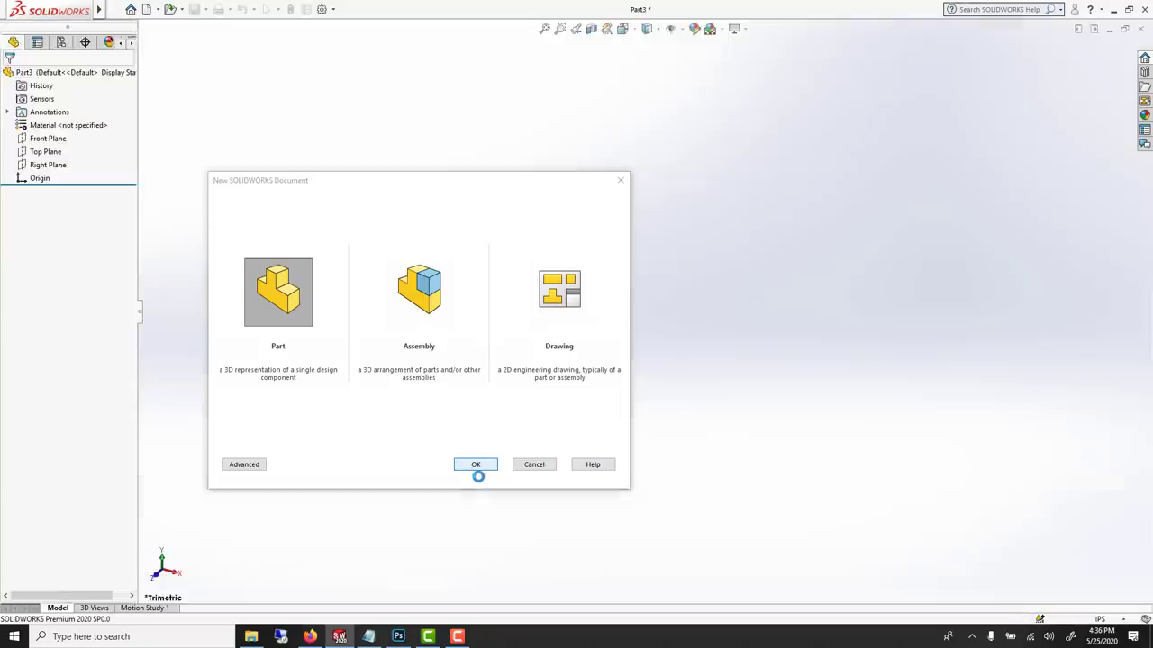
{"action": "left_click", "coordinate": [1099, 619]}
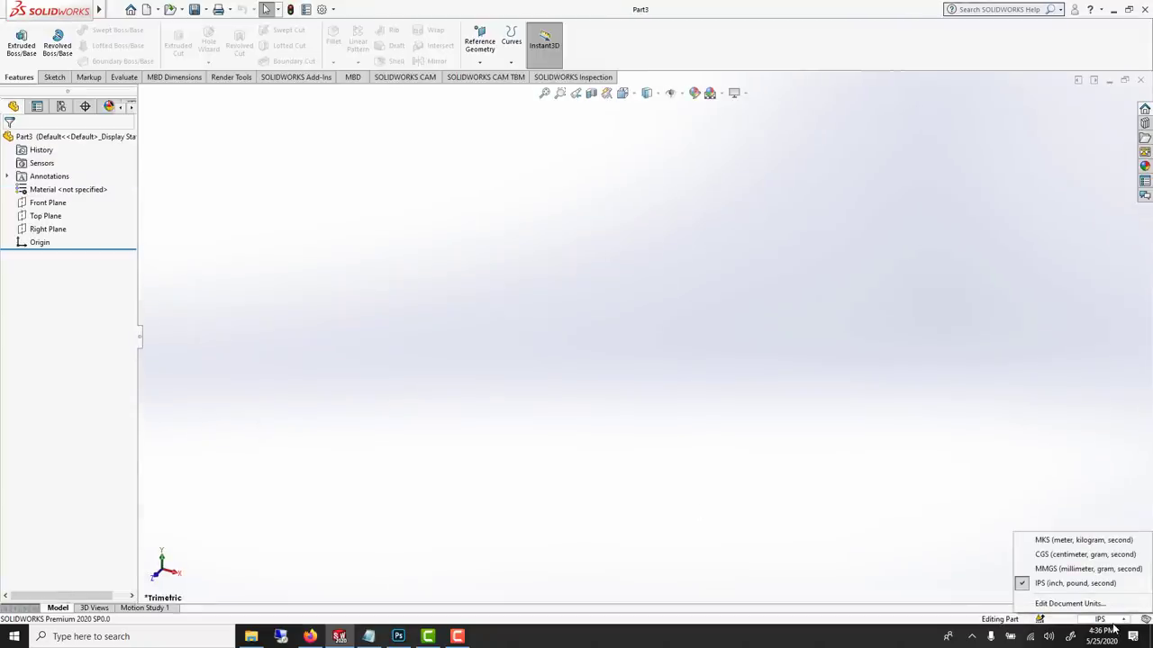
{"action": "left_click", "coordinate": [1073, 555]}
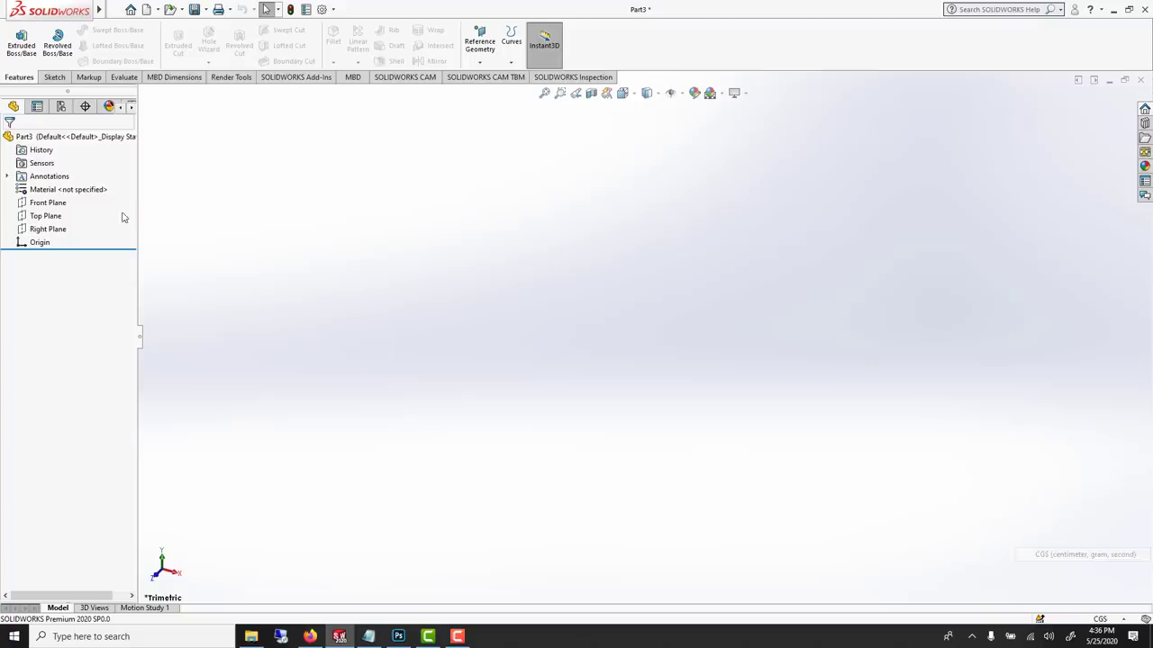
Sketch a centre rectangle on the Top Plane, centred on the origin
{"action": "left_click", "coordinate": [46, 218]}
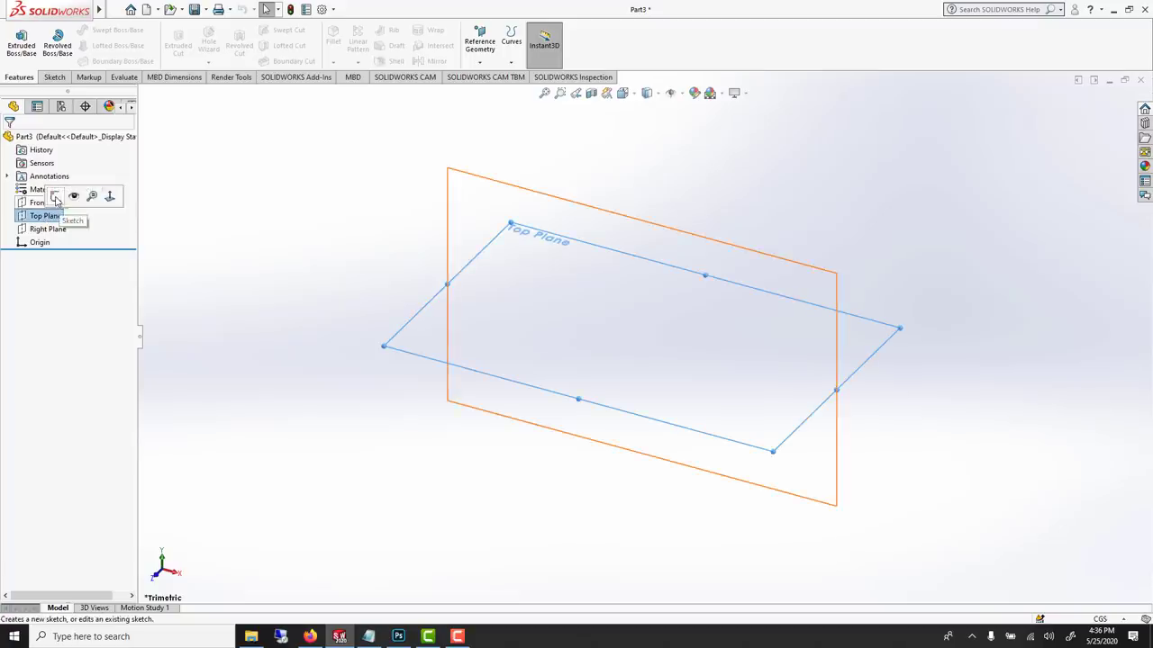
{"action": "left_click", "coordinate": [56, 198]}
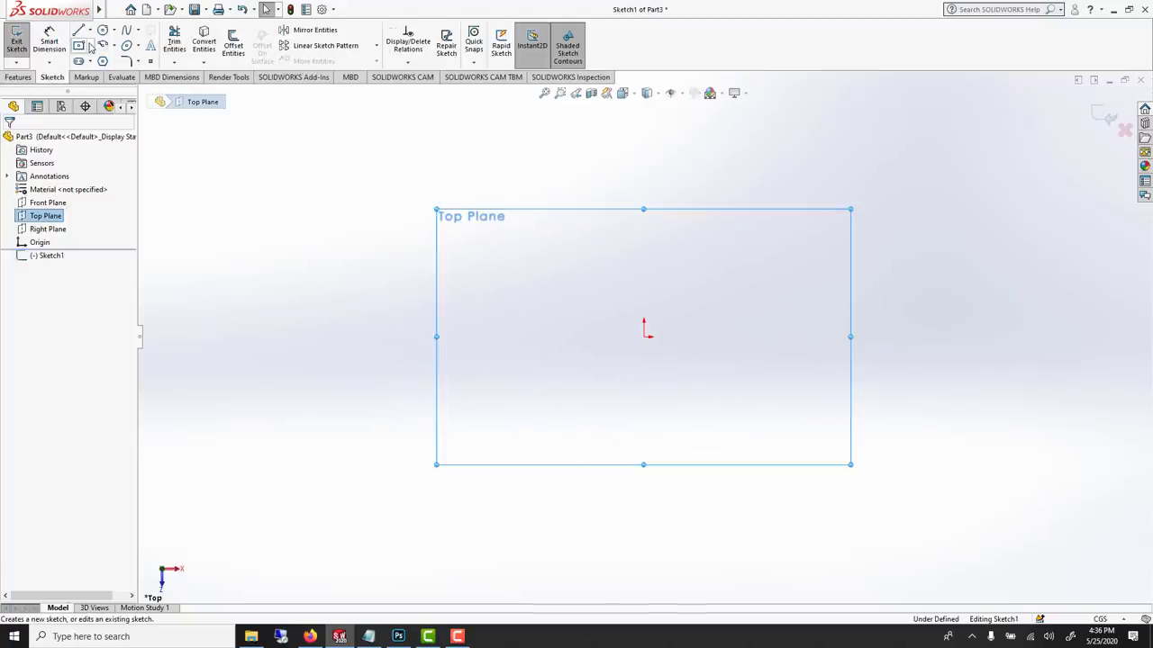
{"action": "left_click", "coordinate": [90, 47]}
{"action": "left_click", "coordinate": [90, 61]}
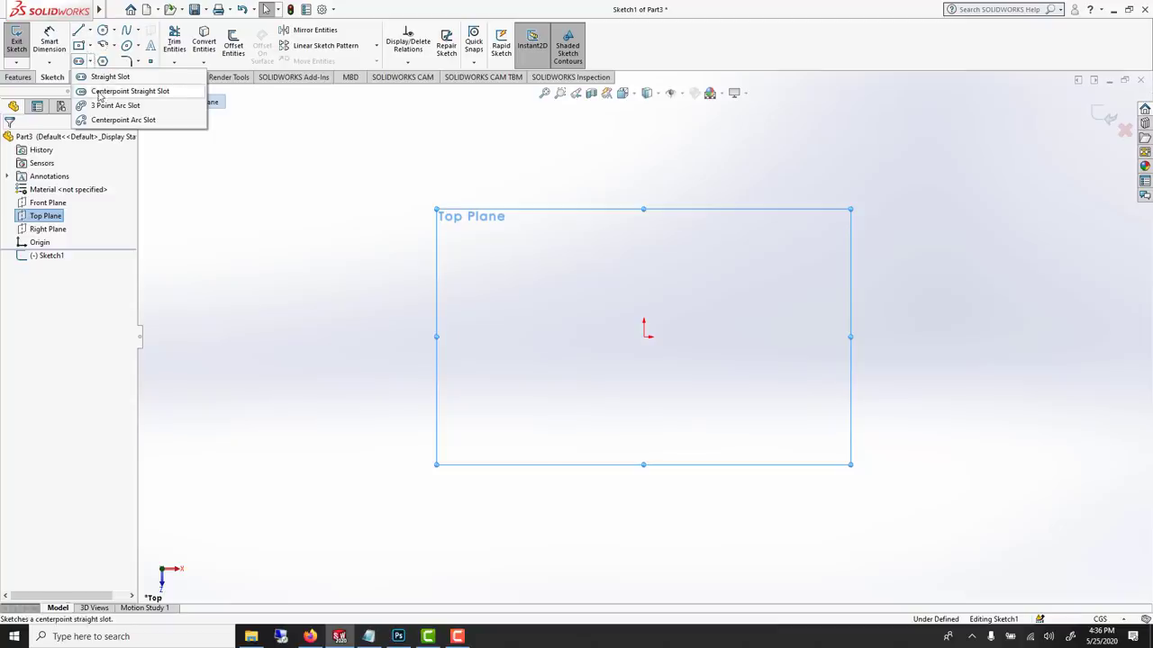
{"action": "left_click", "coordinate": [90, 47]}
{"action": "left_click", "coordinate": [91, 50]}
{"action": "left_click", "coordinate": [90, 46]}
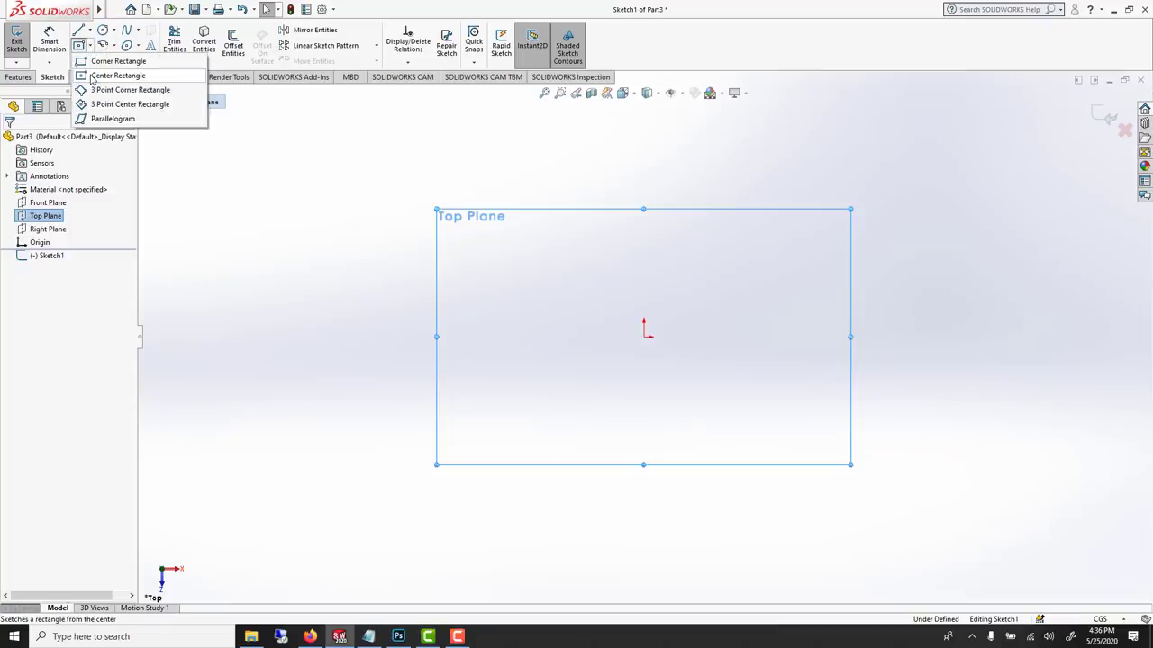
{"action": "left_click", "coordinate": [91, 76]}
{"action": "left_click", "coordinate": [645, 334]}
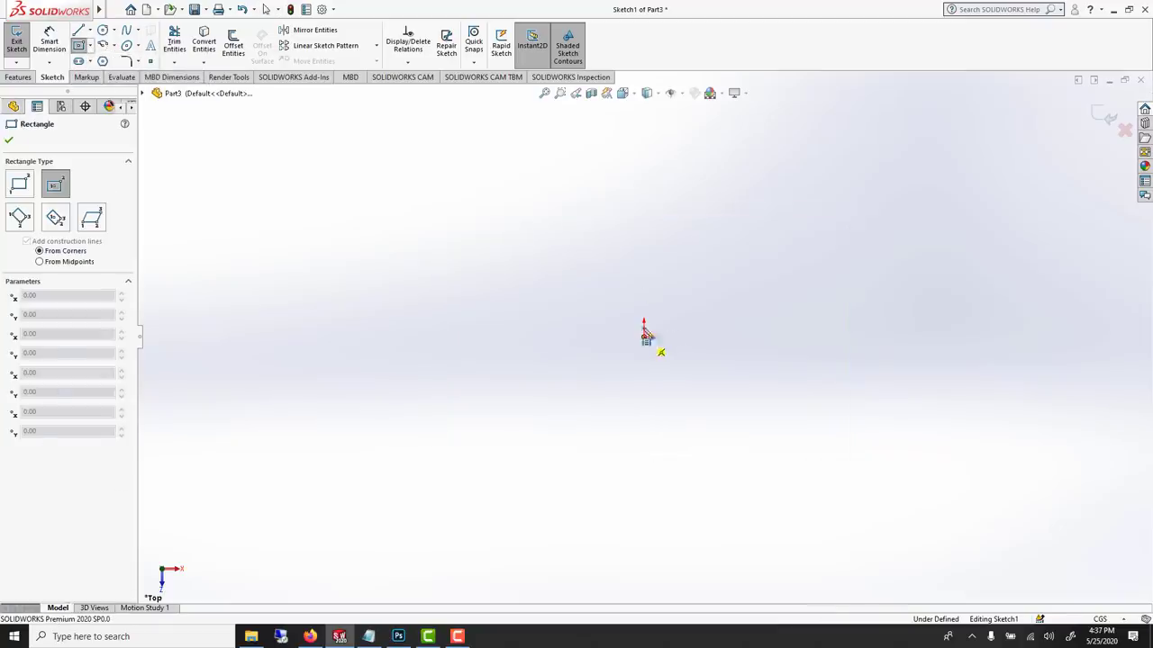
{"action": "left_click", "coordinate": [752, 237]}
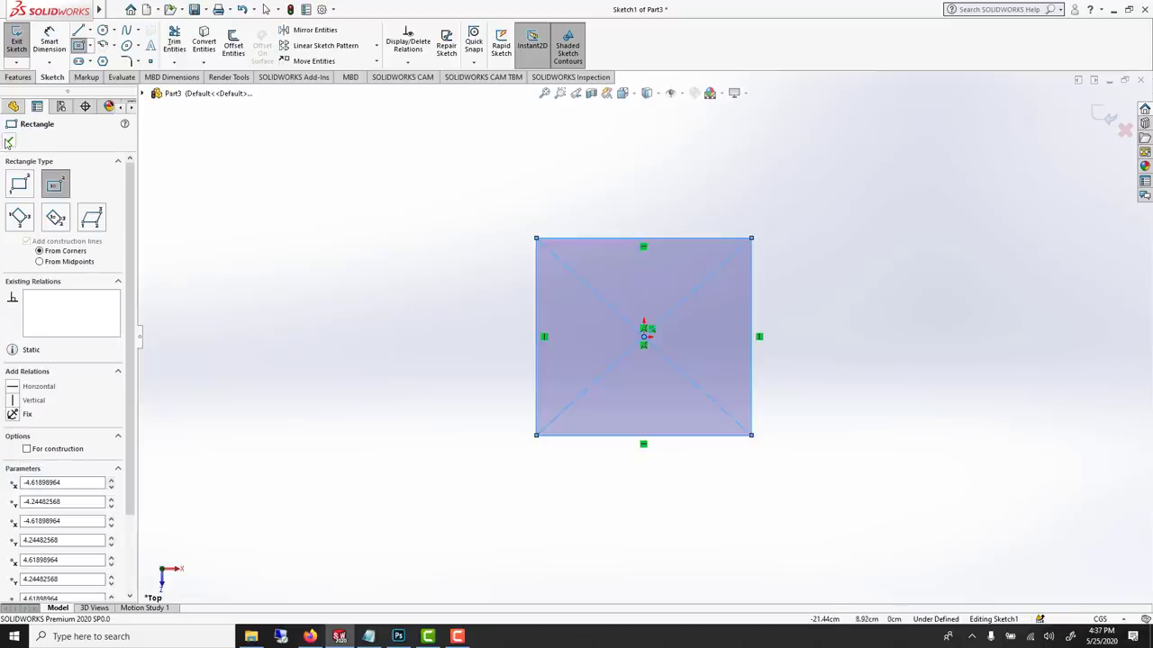
{"action": "left_click", "coordinate": [9, 140]}
{"action": "key", "text": "Escape"}
Make all four rectangle edges equal so it becomes a square
{"action": "left_click", "coordinate": [676, 241]}
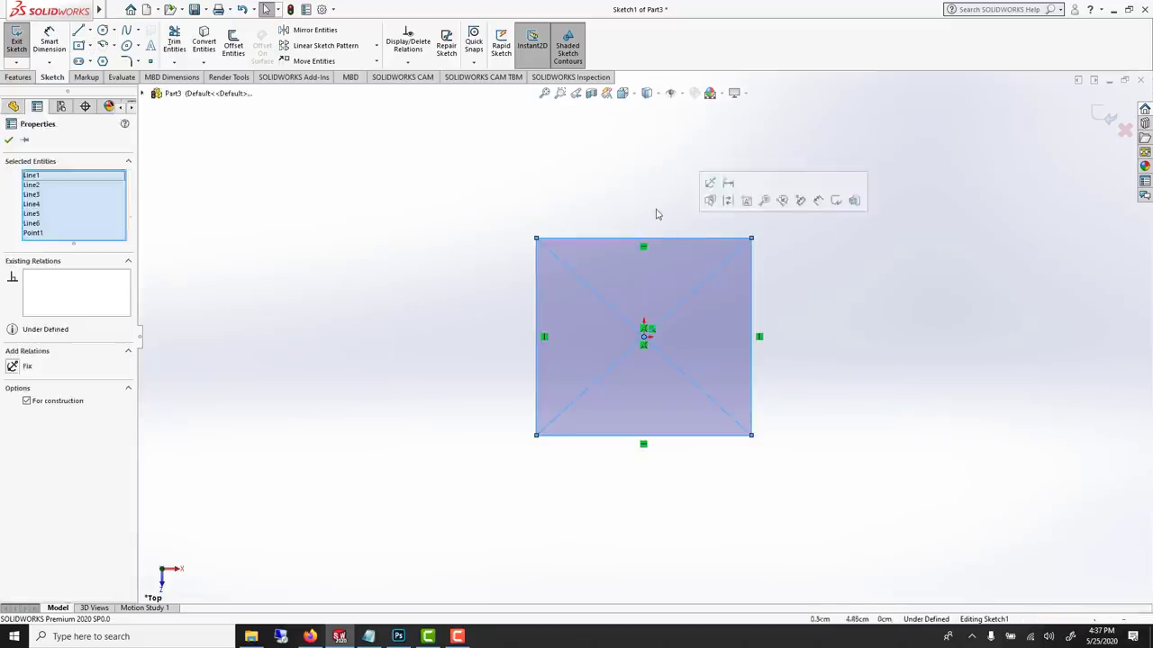
{"action": "left_click", "coordinate": [656, 216]}
{"action": "left_click", "coordinate": [658, 239]}
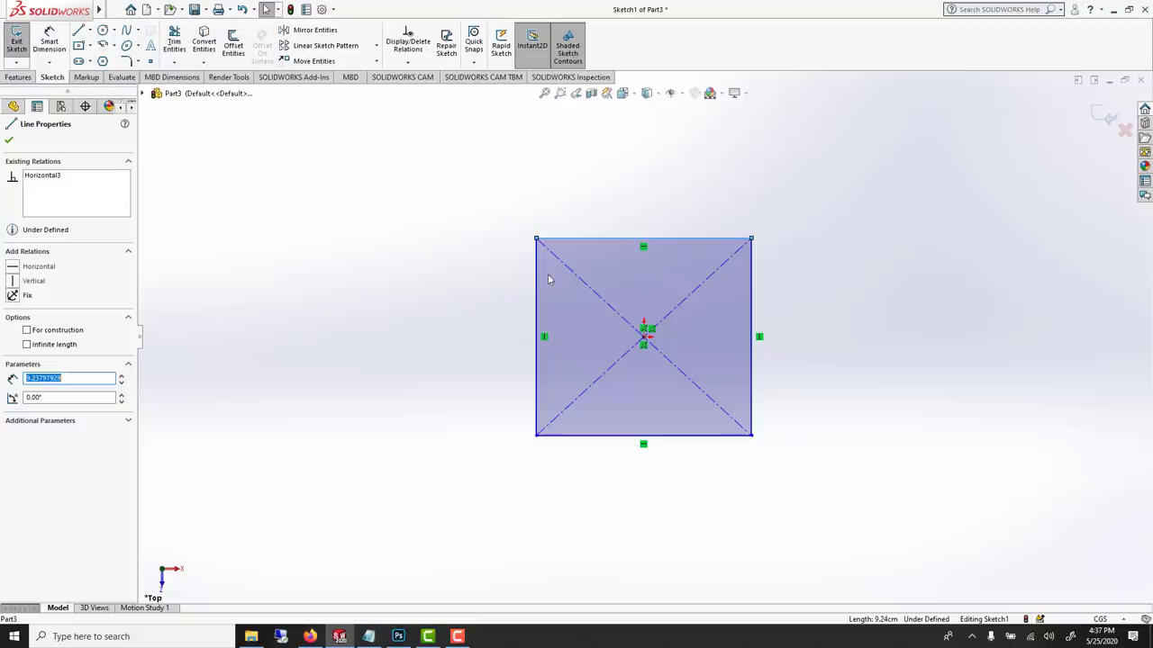
{"action": "left_click", "coordinate": [538, 287], "text": "ctrl"}
{"action": "left_click", "coordinate": [643, 435], "text": "ctrl"}
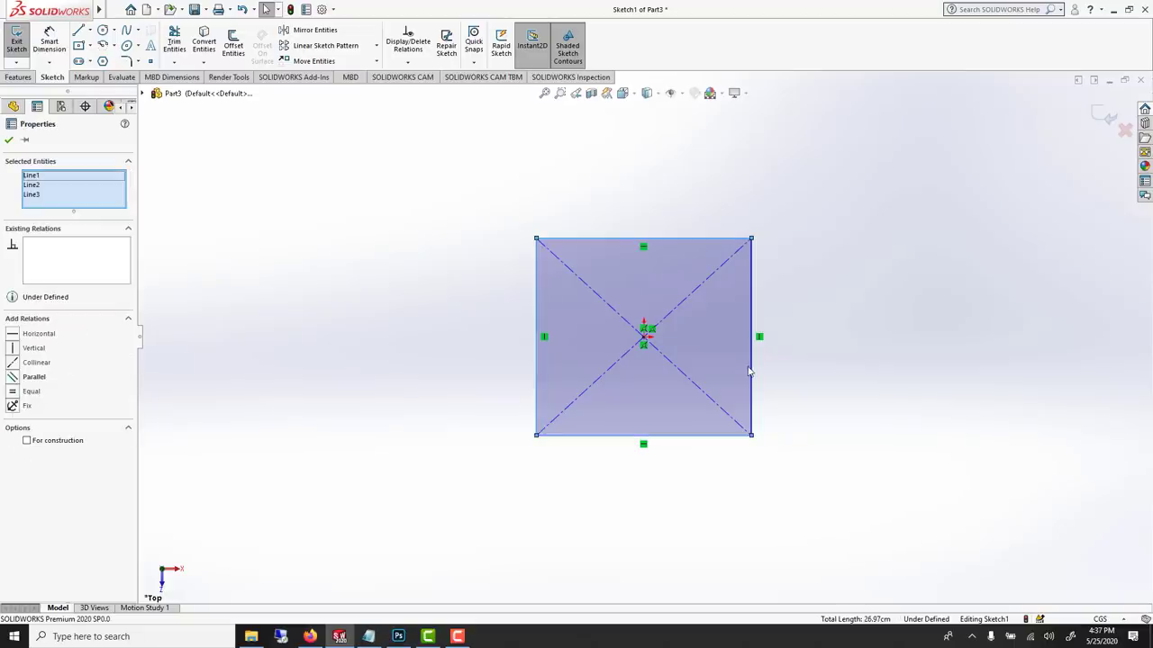
{"action": "left_click", "coordinate": [751, 371]}
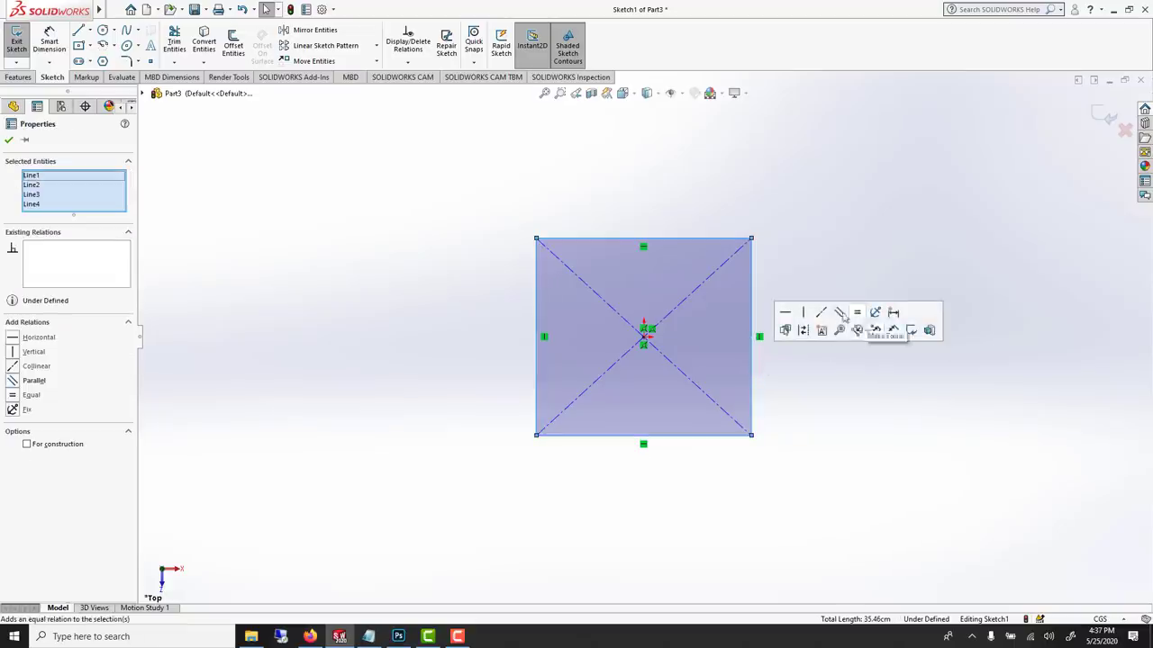
{"action": "left_click", "coordinate": [858, 313]}
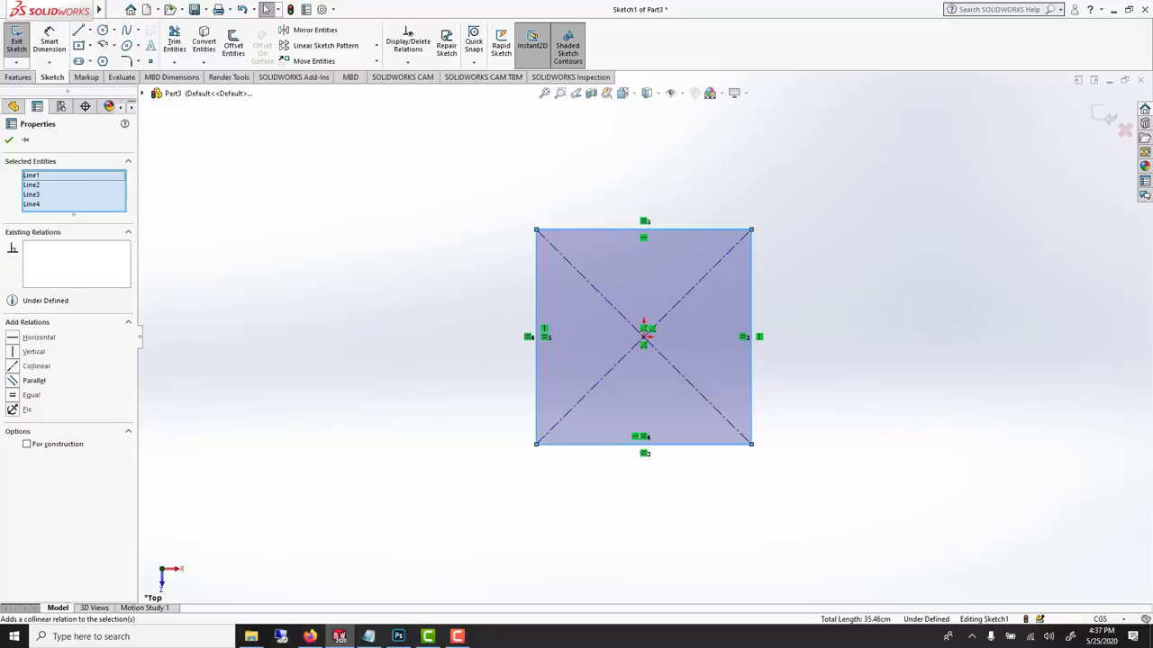
{"action": "key", "text": "Escape"}
Dimension the square's left side to 120
{"action": "left_click", "coordinate": [51, 37]}
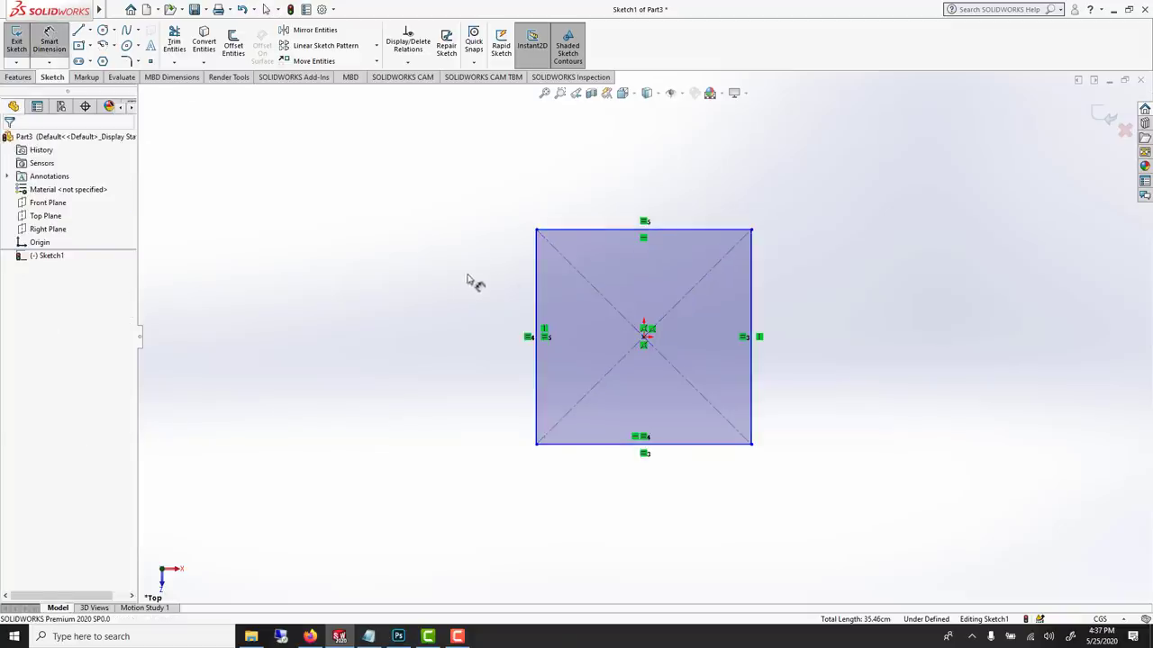
{"action": "left_click", "coordinate": [537, 286]}
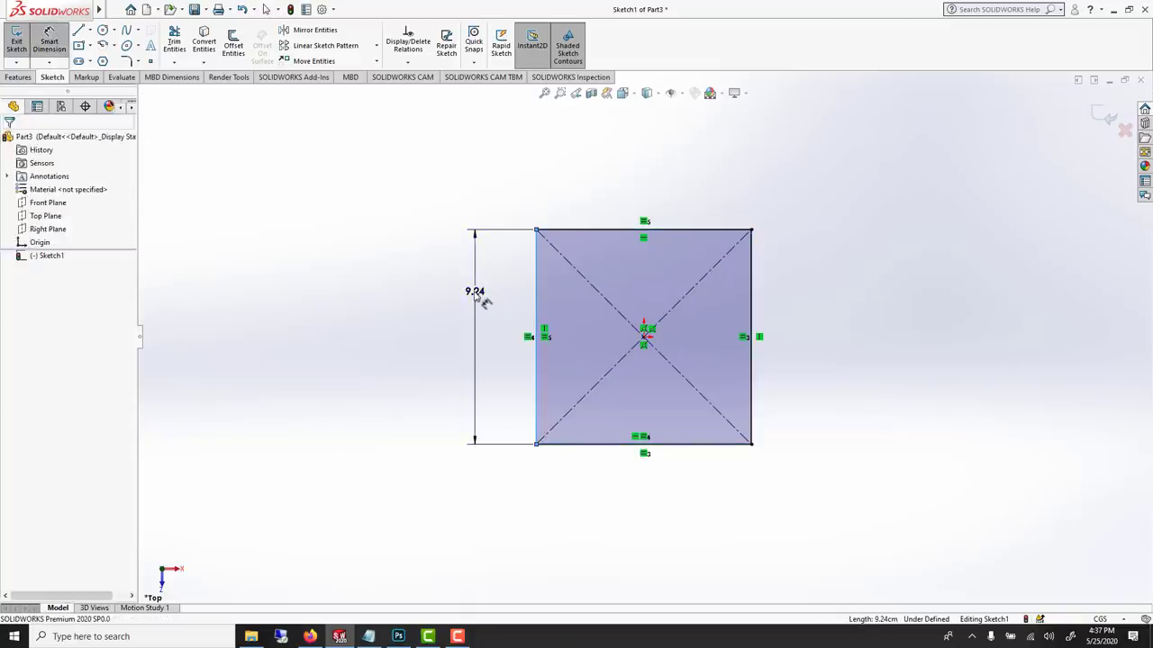
{"action": "left_click", "coordinate": [473, 291]}
{"action": "type", "text": "120"}
{"action": "key", "text": "Return"}
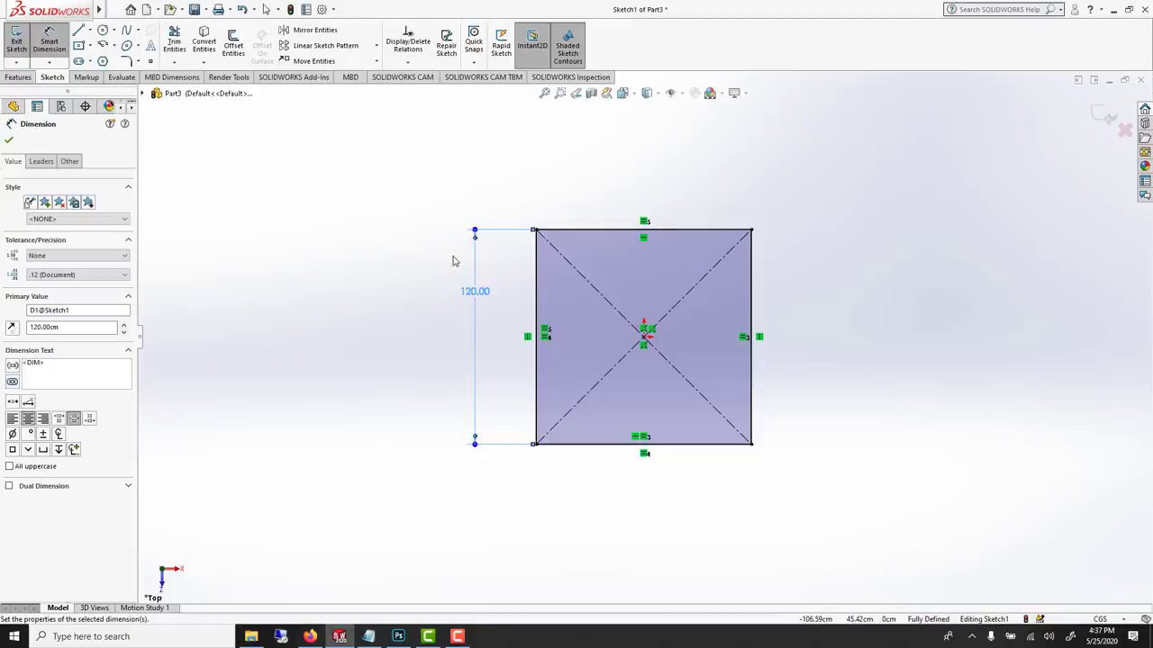
{"action": "left_click", "coordinate": [8, 143]}
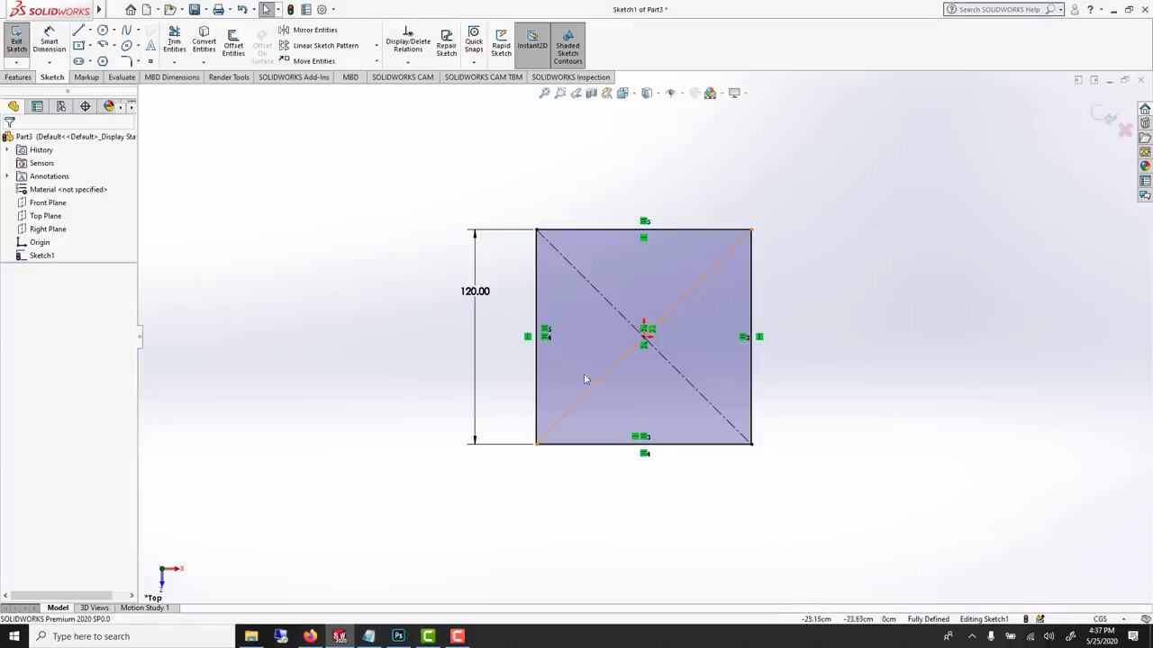
Extrude the square sketch Blind to 70 as Boss-Extrude1
{"action": "left_click", "coordinate": [9, 78]}
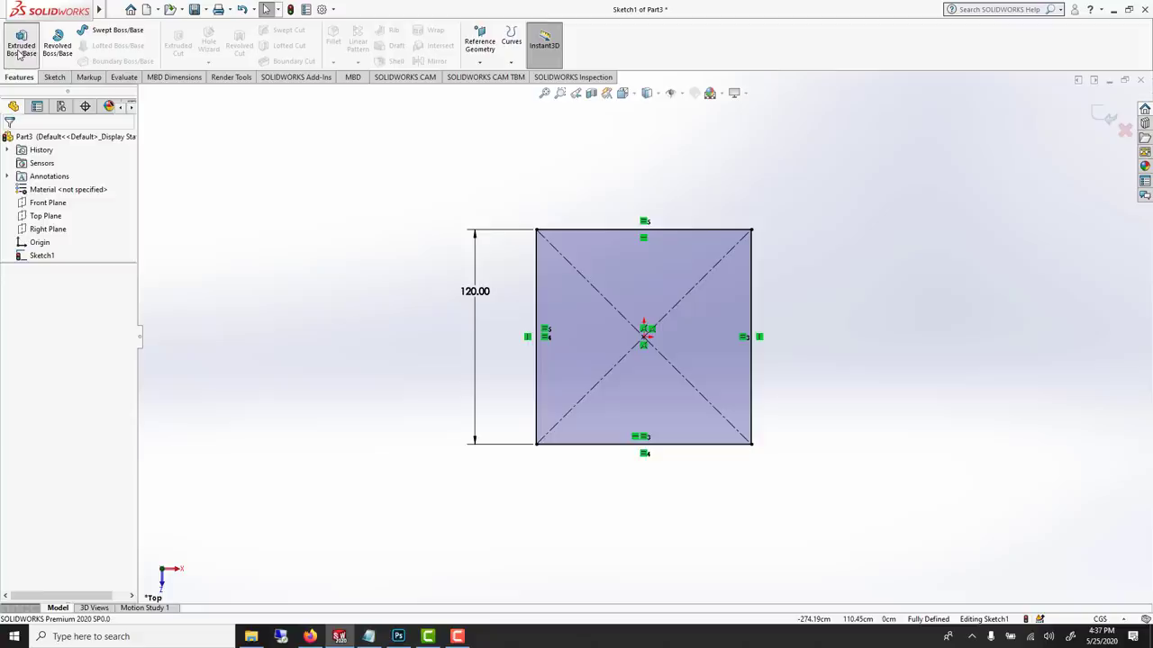
{"action": "left_click", "coordinate": [20, 45]}
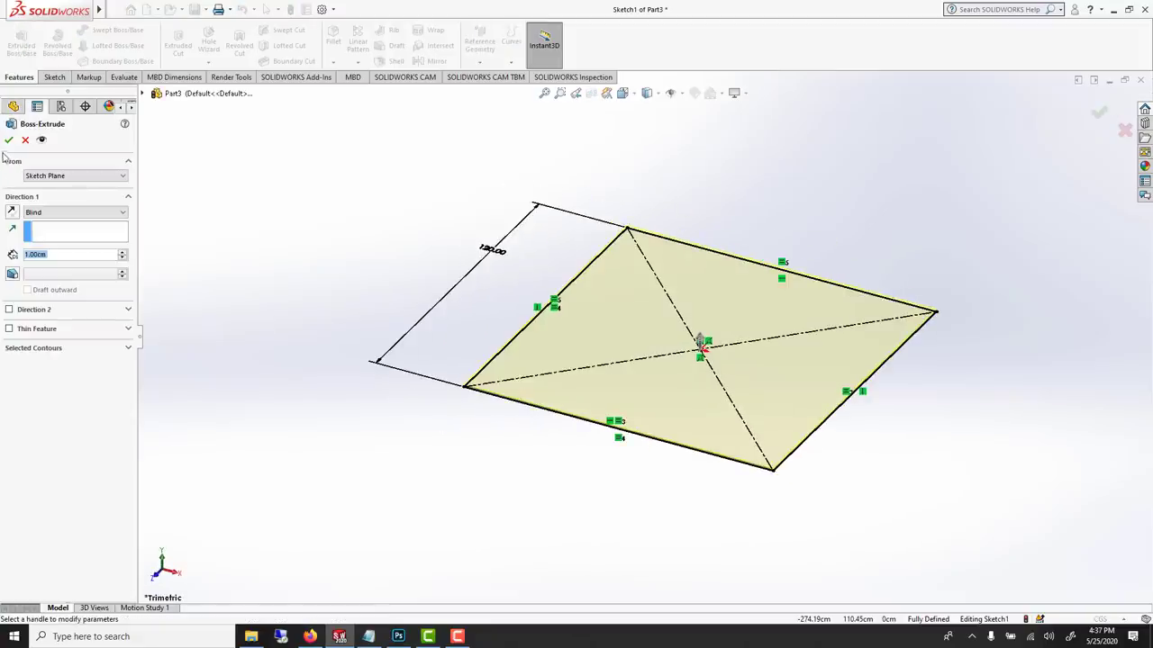
{"action": "type", "text": "70"}
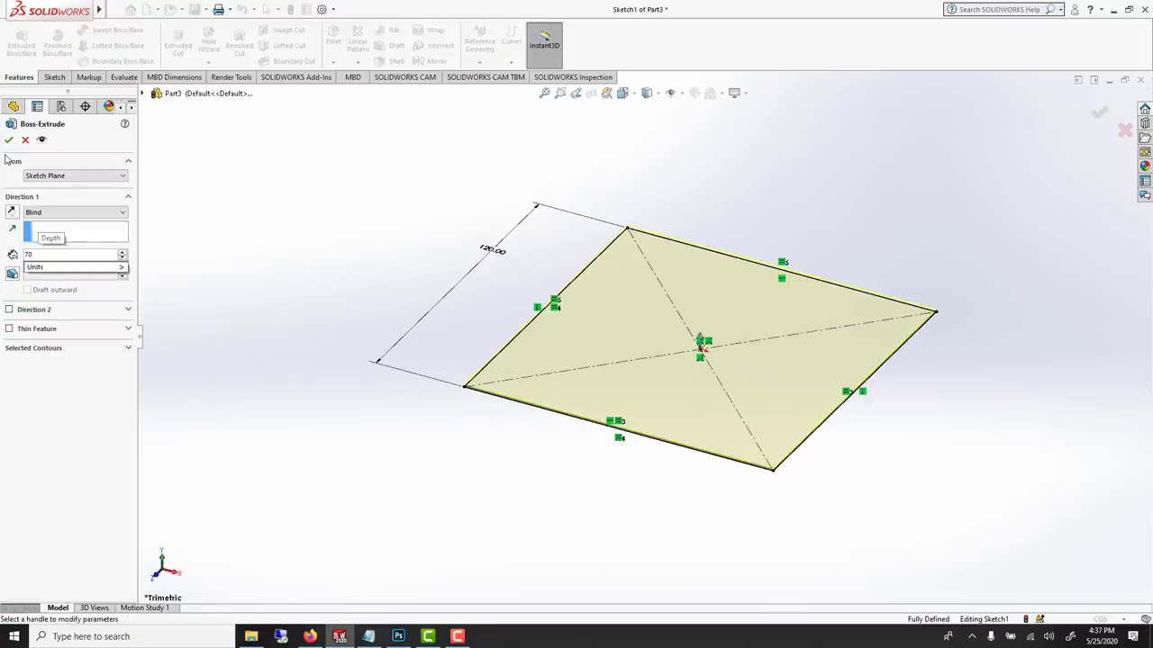
{"action": "key", "text": "Return"}
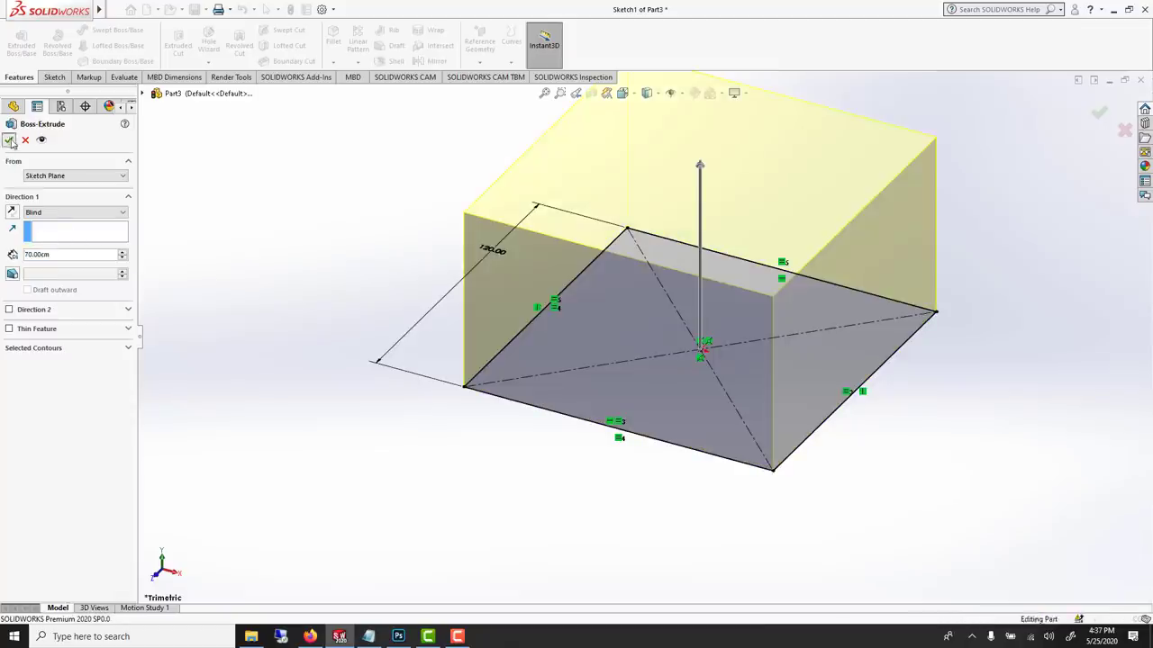
{"action": "left_click", "coordinate": [9, 140]}
{"action": "middle_click_drag", "start_coordinate": [716, 355], "coordinate": [760, 327]}
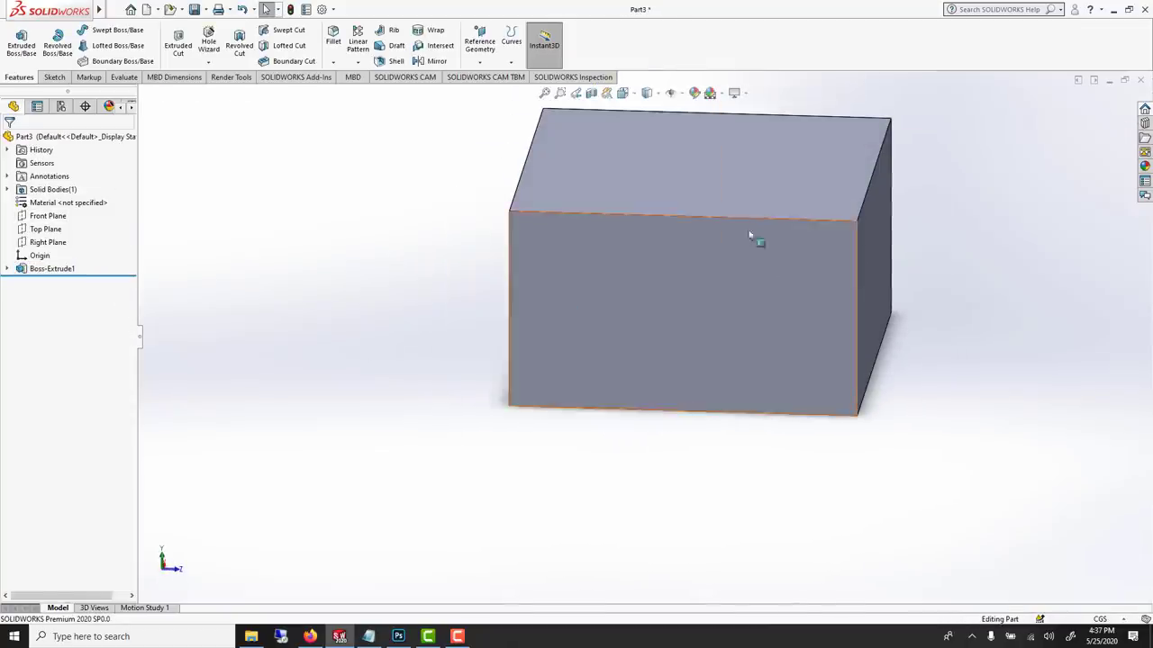
Start a sketch on the Right Plane with a vertical line from the origin to the block top
{"action": "left_click", "coordinate": [49, 243]}
{"action": "left_click", "coordinate": [62, 228]}
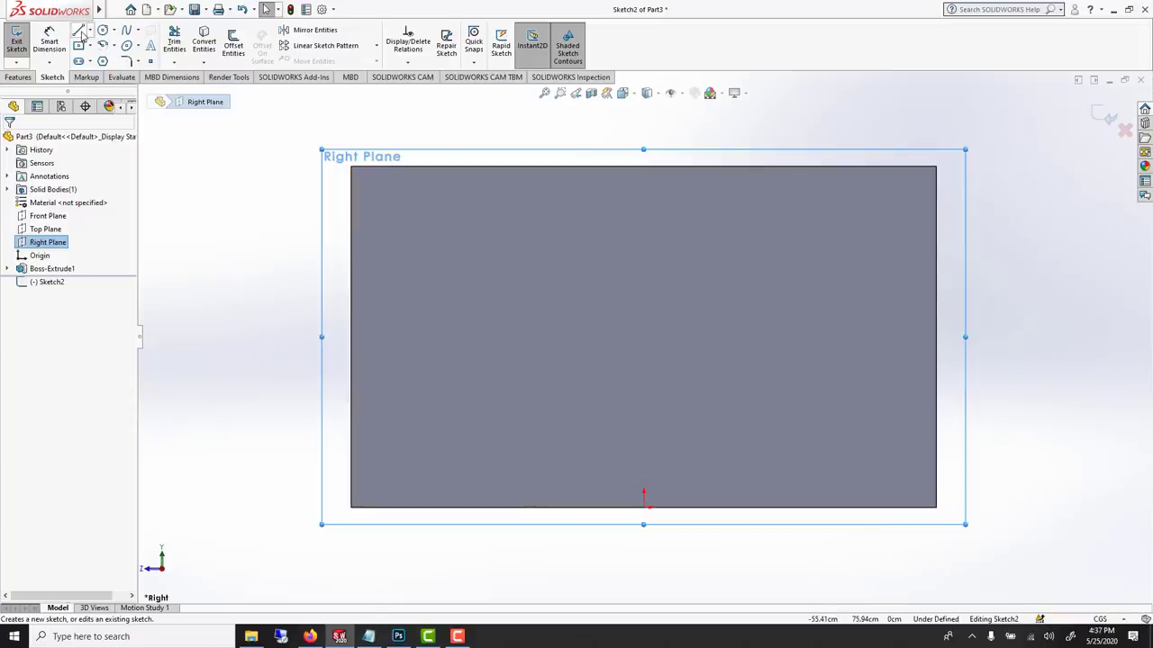
{"action": "left_click", "coordinate": [78, 30]}
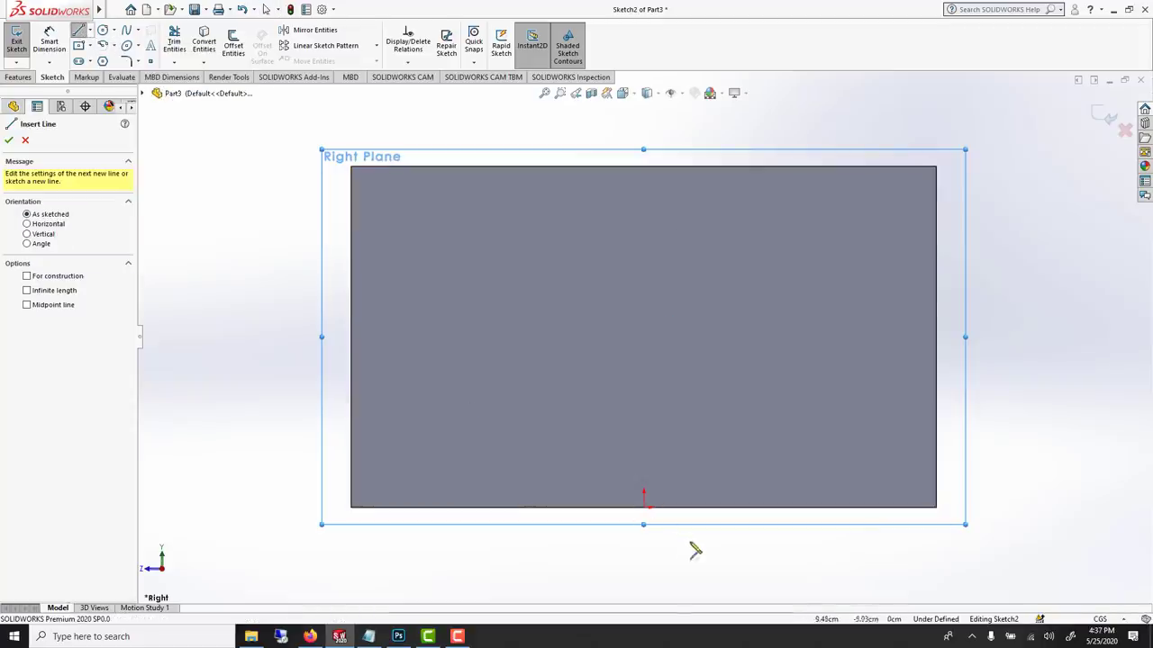
{"action": "left_click", "coordinate": [644, 508]}
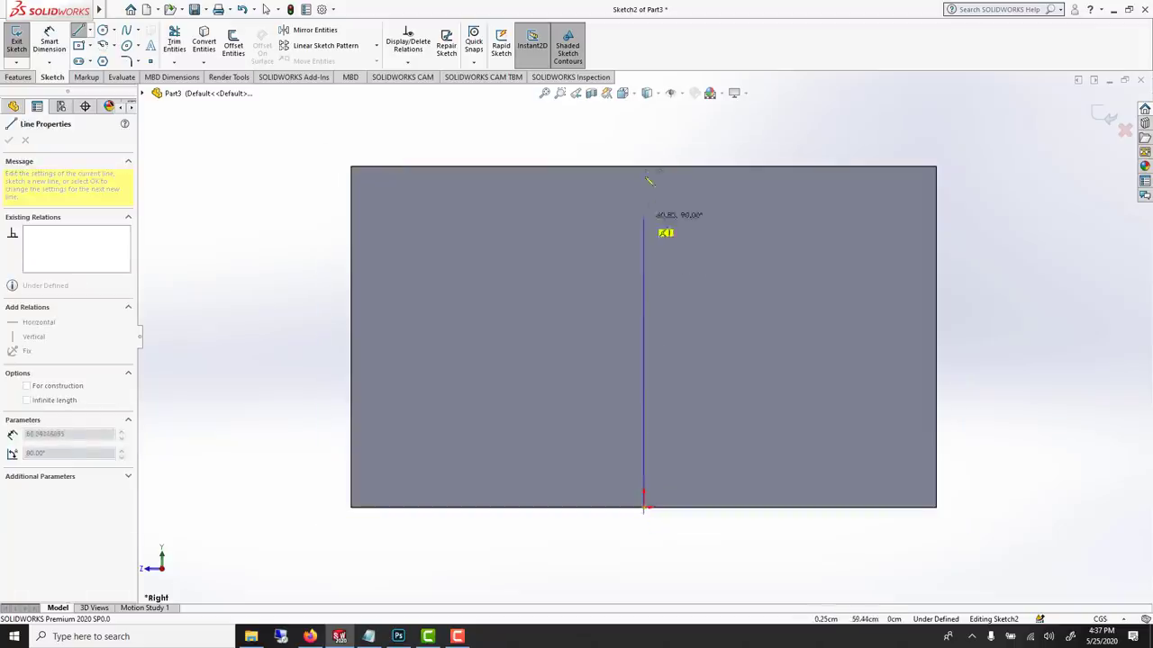
{"action": "left_click", "coordinate": [643, 162]}
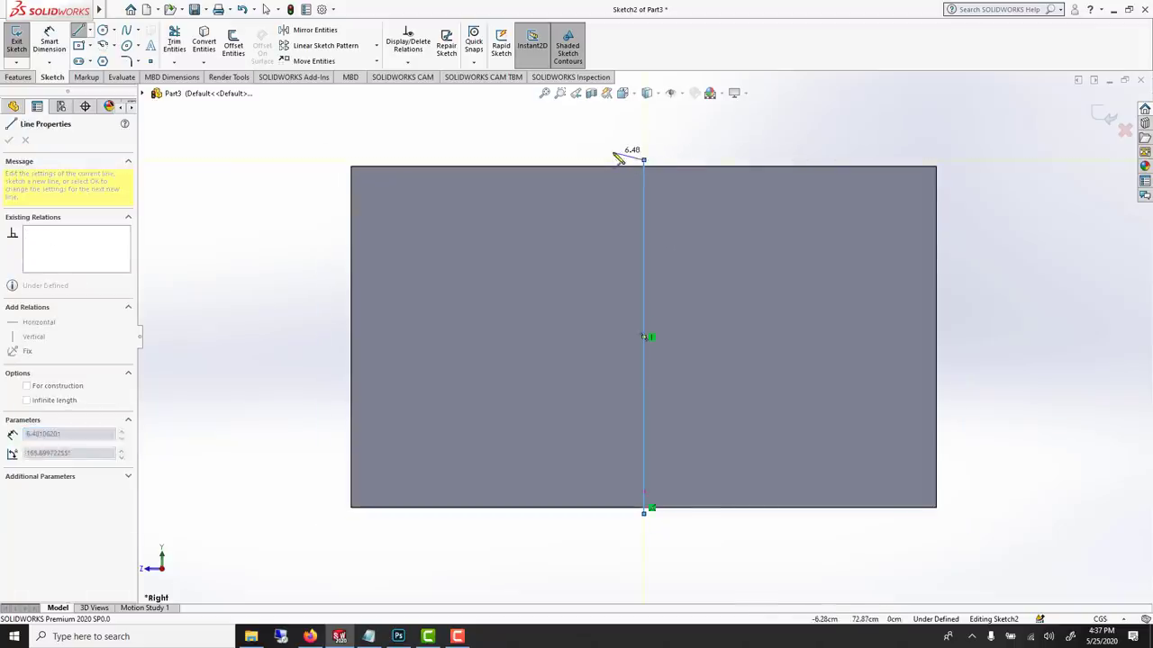
{"action": "key", "text": "Escape"}
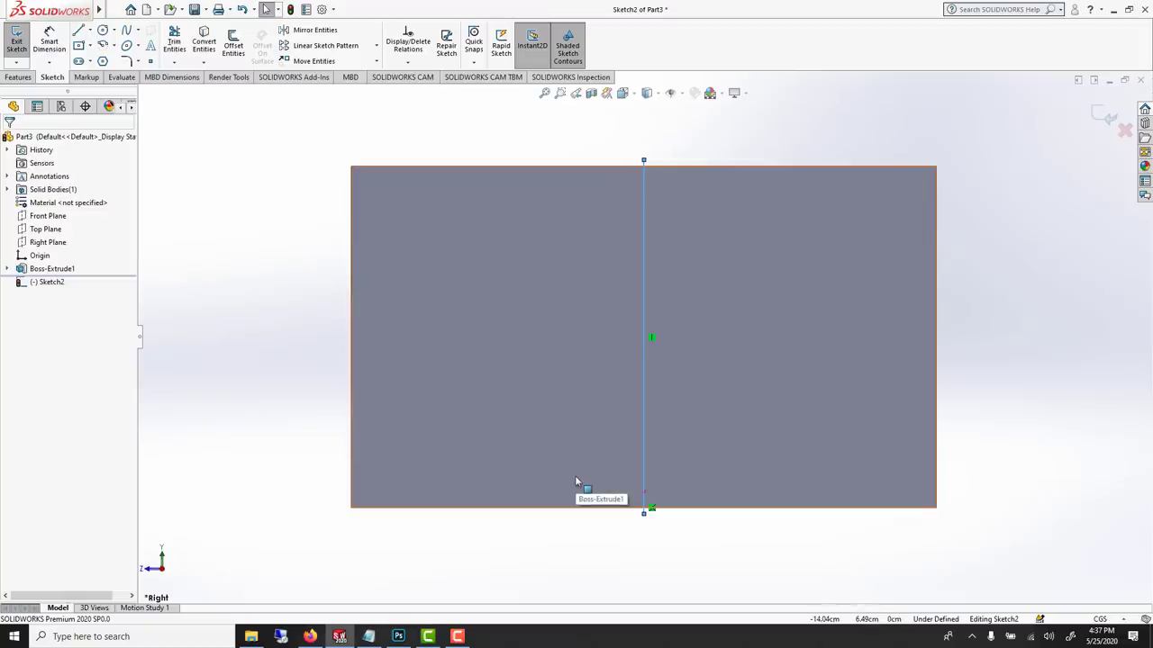
Draw the profile's bottom edge, lower wall, step ledge, upper wall and small notch
{"action": "key", "text": "l"}
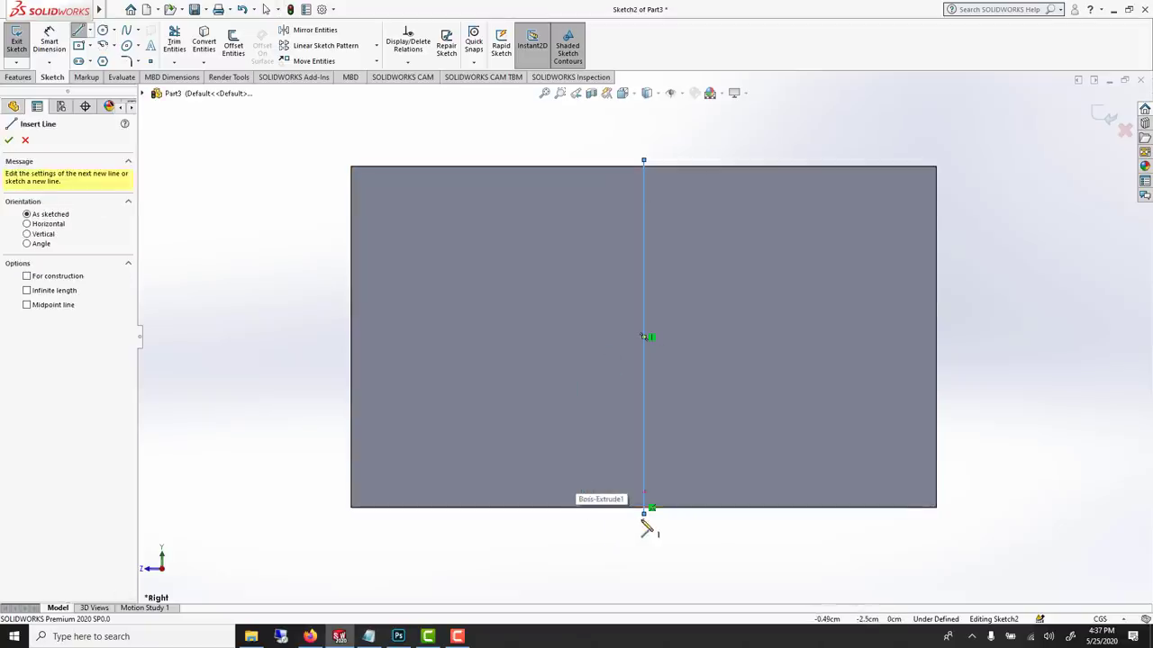
{"action": "left_click", "coordinate": [644, 514]}
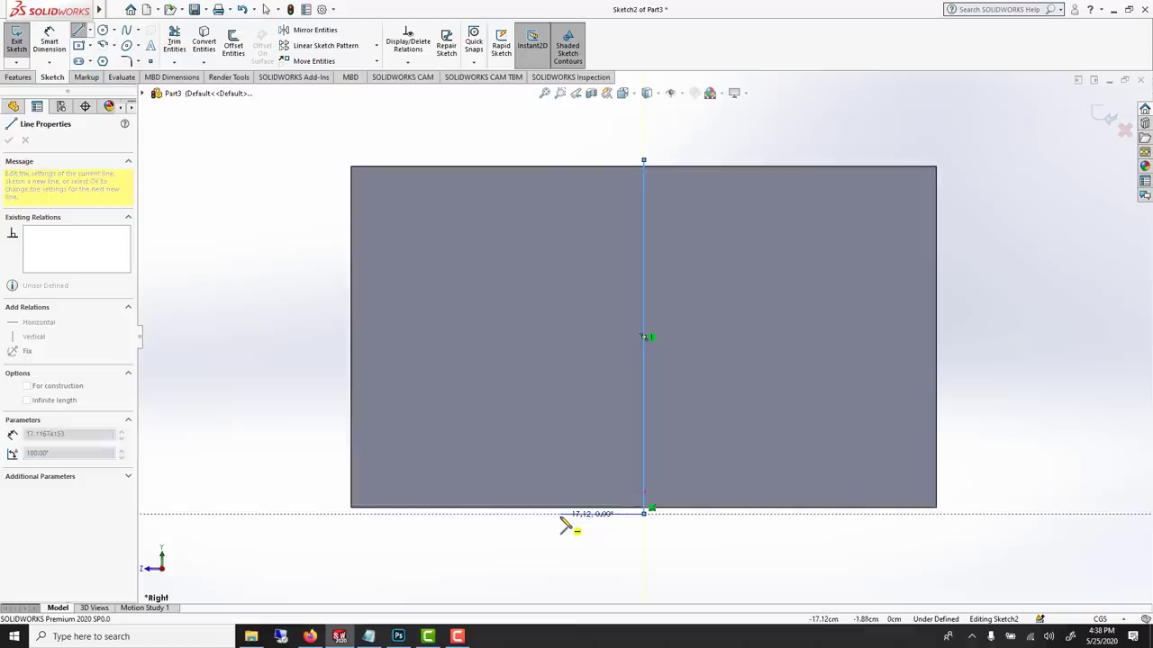
{"action": "left_click", "coordinate": [561, 513]}
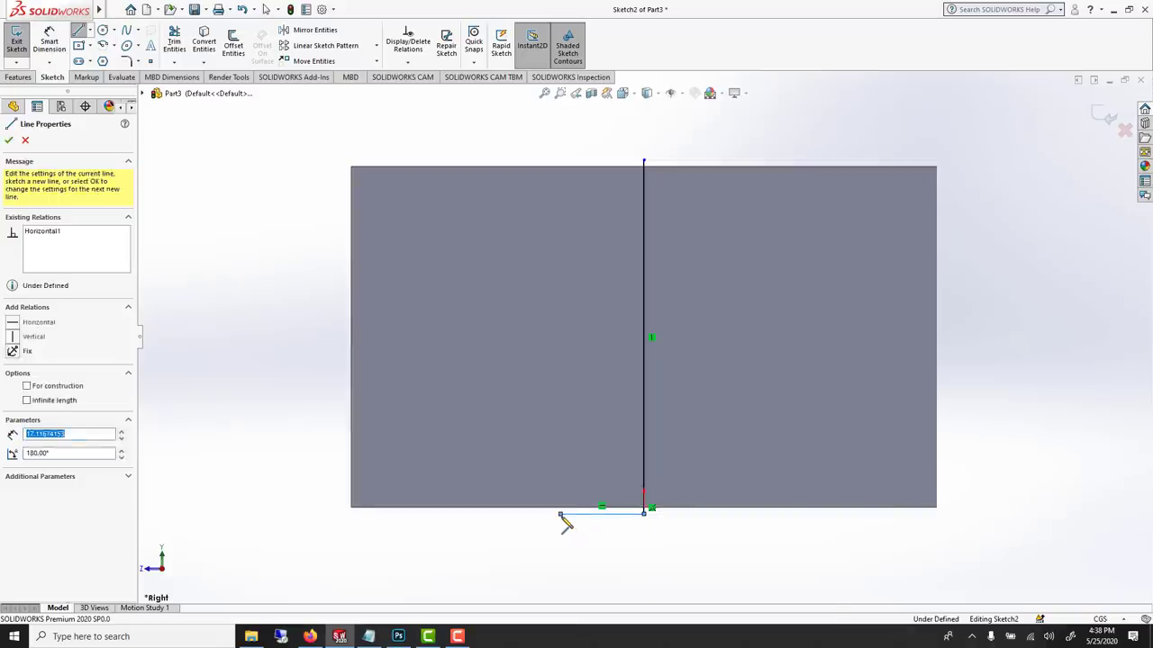
{"action": "left_click", "coordinate": [560, 338]}
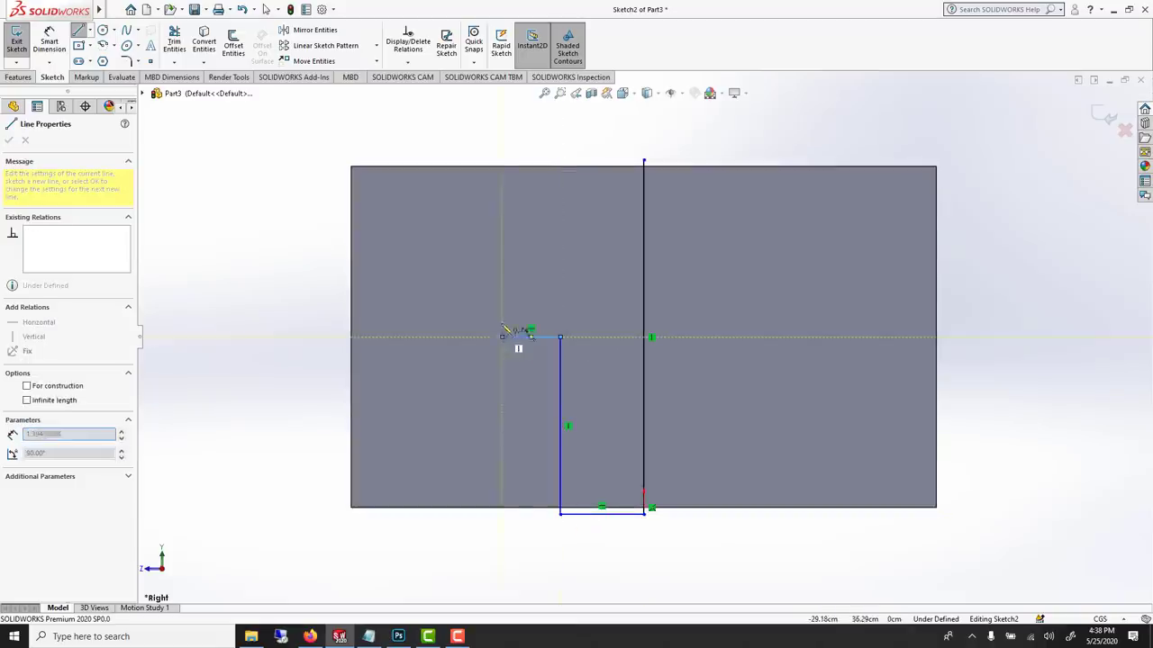
{"action": "left_click", "coordinate": [502, 337]}
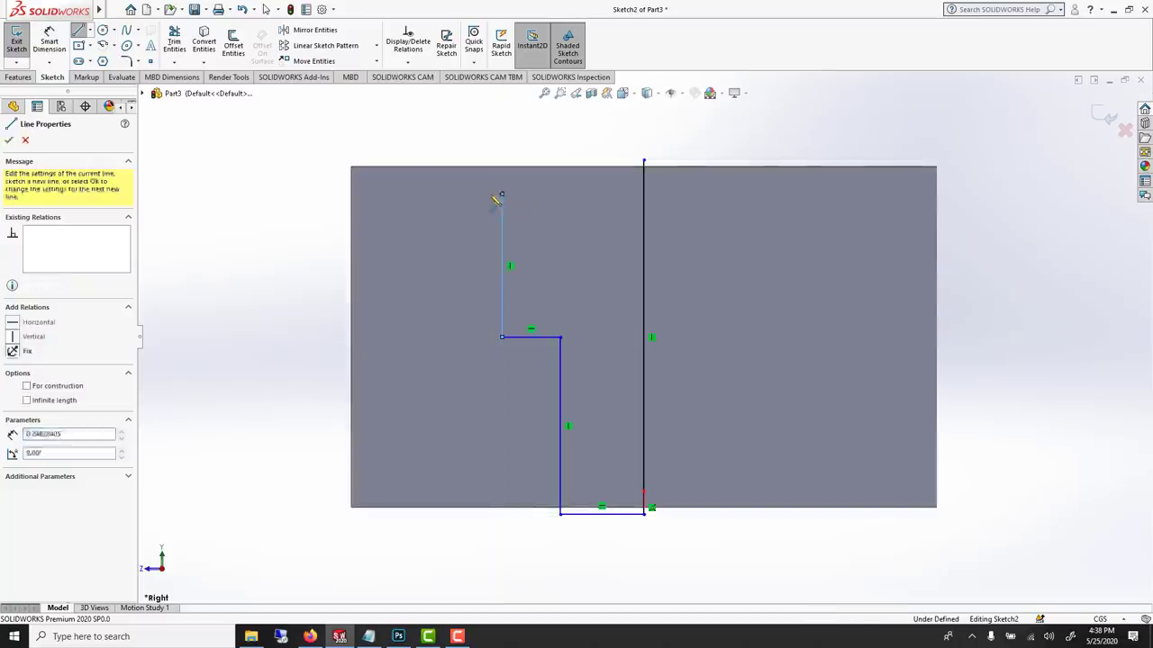
{"action": "left_click", "coordinate": [501, 194]}
{"action": "left_click", "coordinate": [483, 194]}
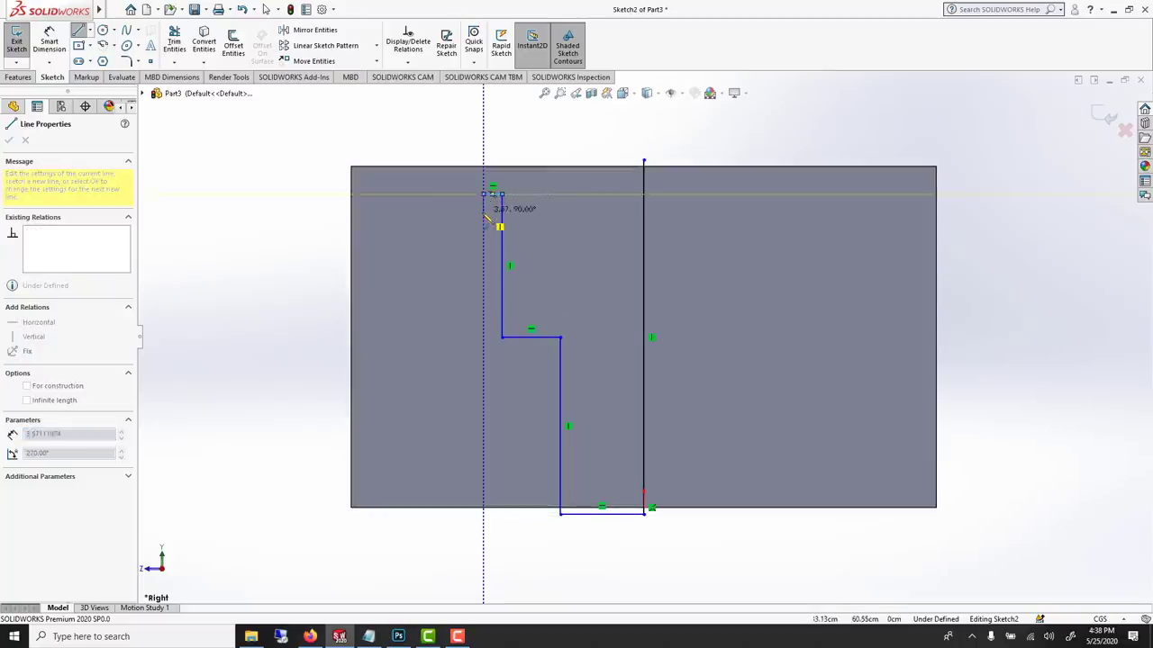
{"action": "left_click", "coordinate": [484, 212]}
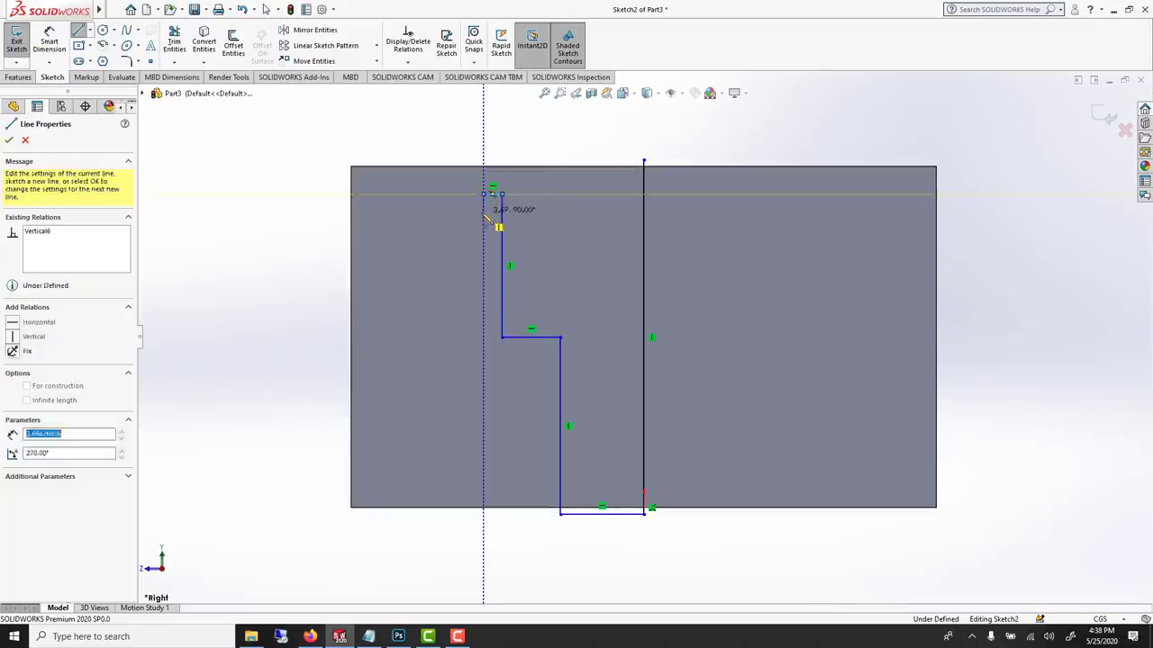
Close the profile with a long top ledge back to the centreline, and make the far-left line vertical
{"action": "left_click", "coordinate": [261, 160]}
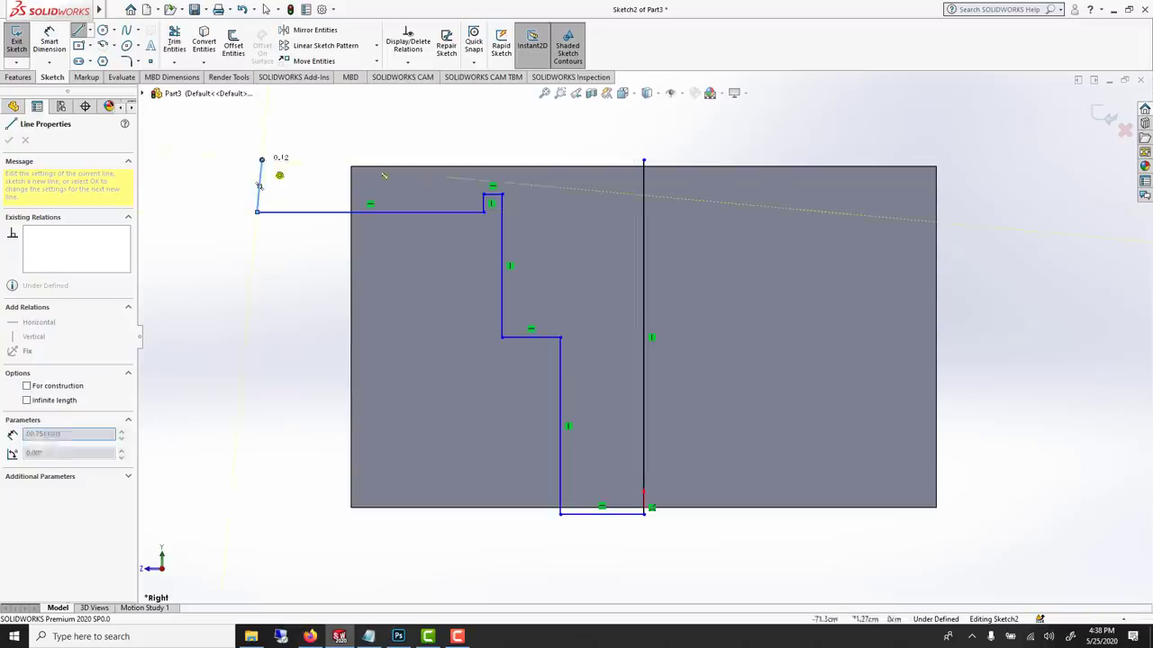
{"action": "left_click", "coordinate": [644, 160]}
{"action": "key", "text": "Escape"}
{"action": "left_click", "coordinate": [260, 183]}
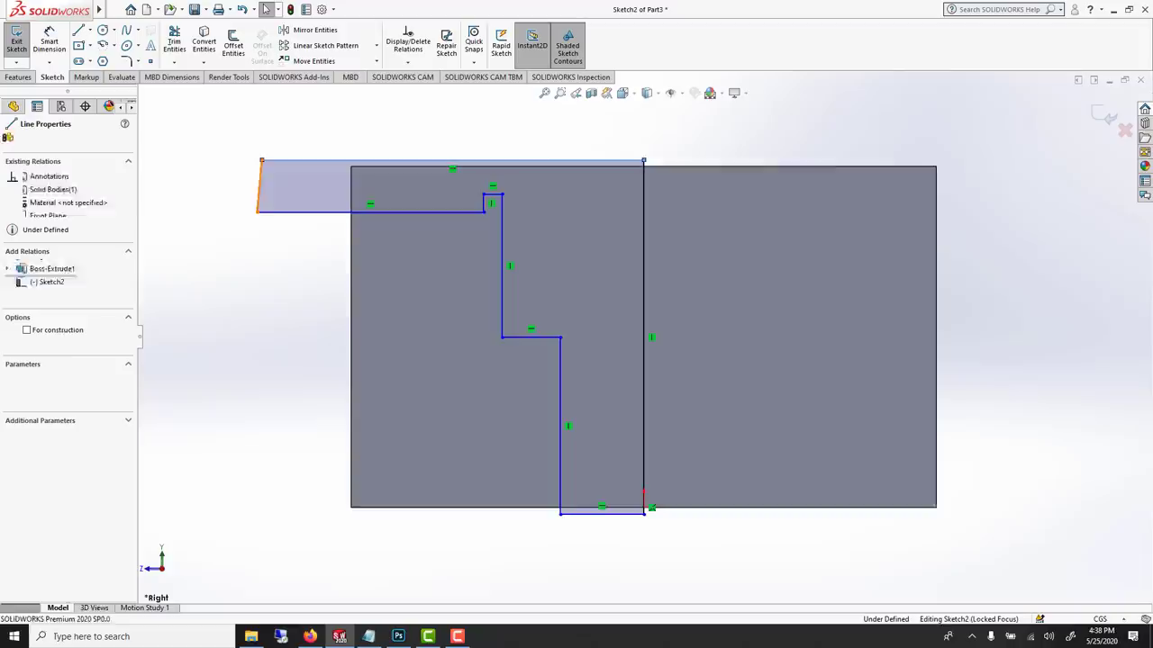
{"action": "left_click", "coordinate": [314, 123]}
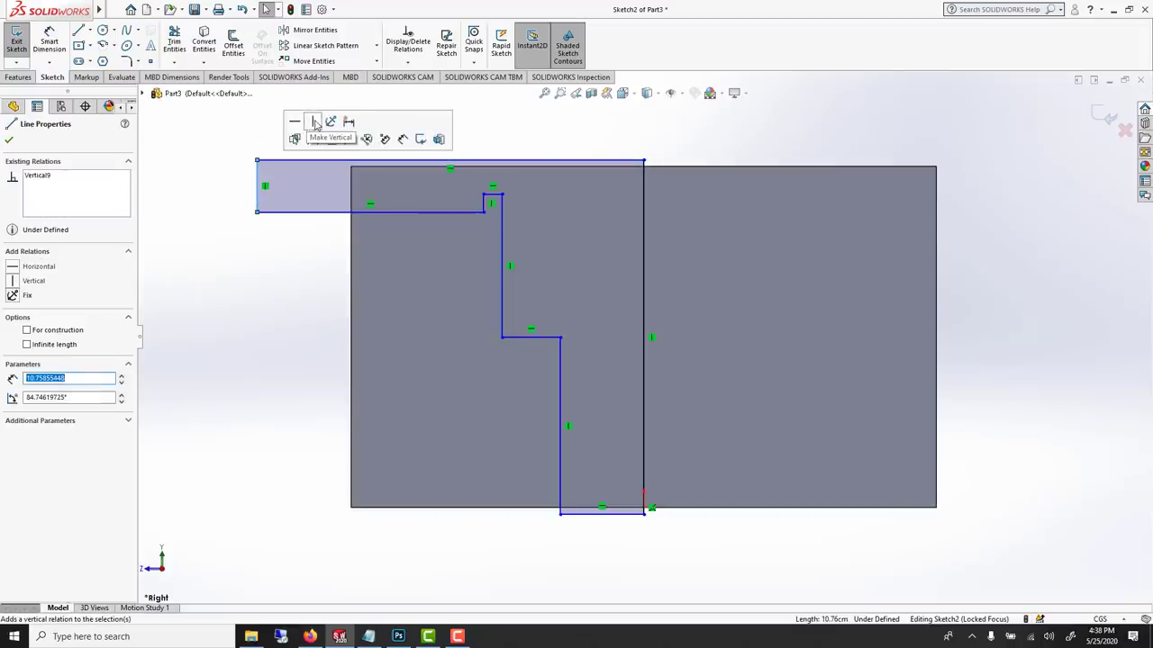
Dimension the lower wall height to 32 and the step ledge width to 18
{"action": "key", "text": "Escape"}
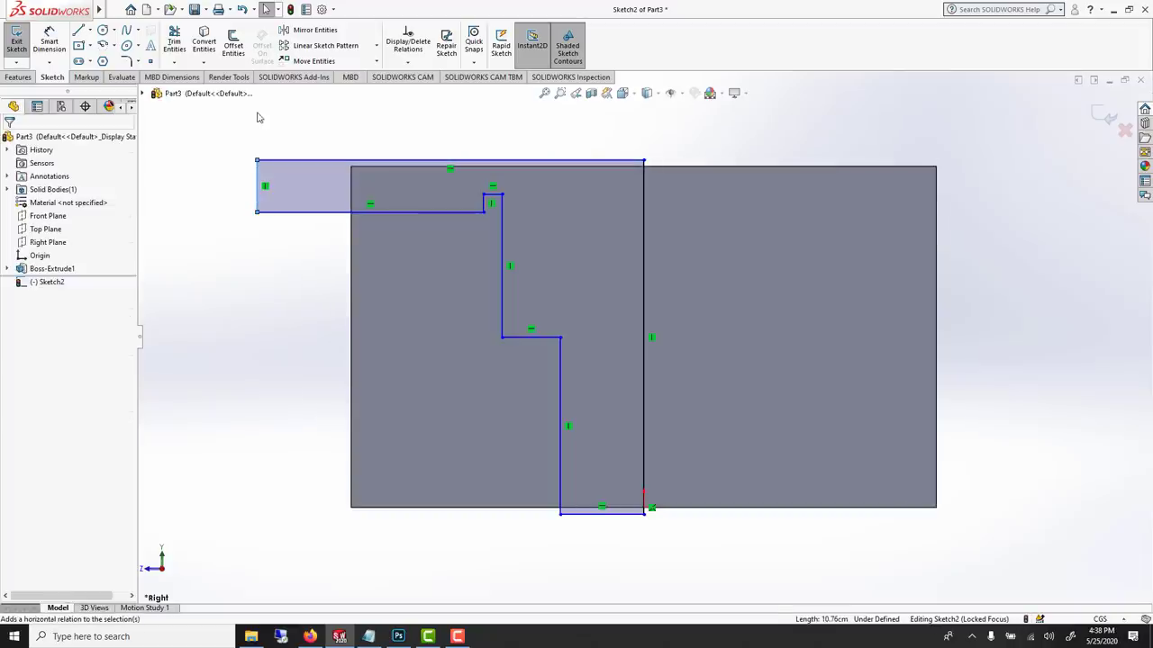
{"action": "left_click", "coordinate": [49, 43]}
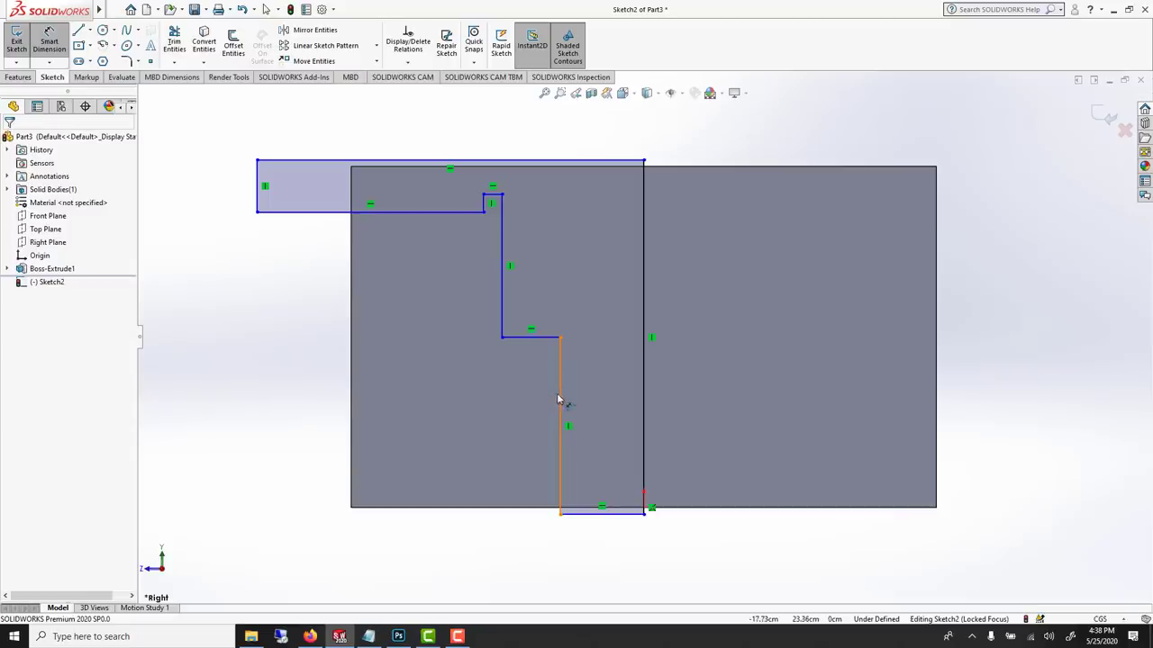
{"action": "left_click", "coordinate": [562, 403]}
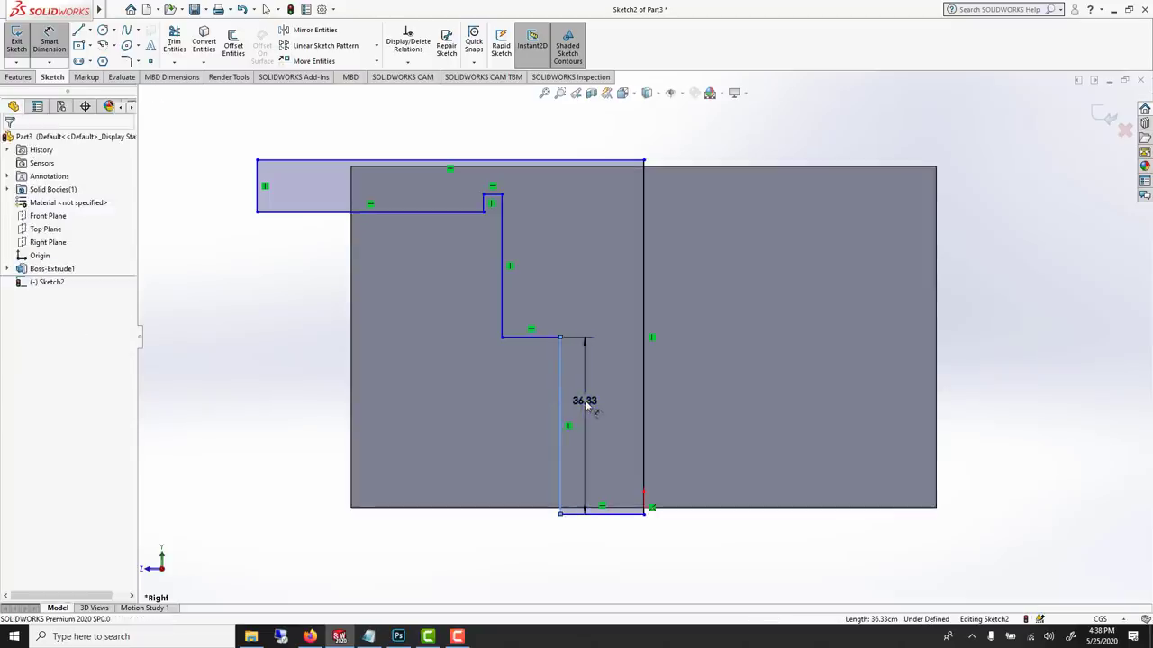
{"action": "left_click", "coordinate": [585, 404]}
{"action": "type", "text": "32"}
{"action": "key", "text": "Return"}
{"action": "left_click", "coordinate": [528, 359]}
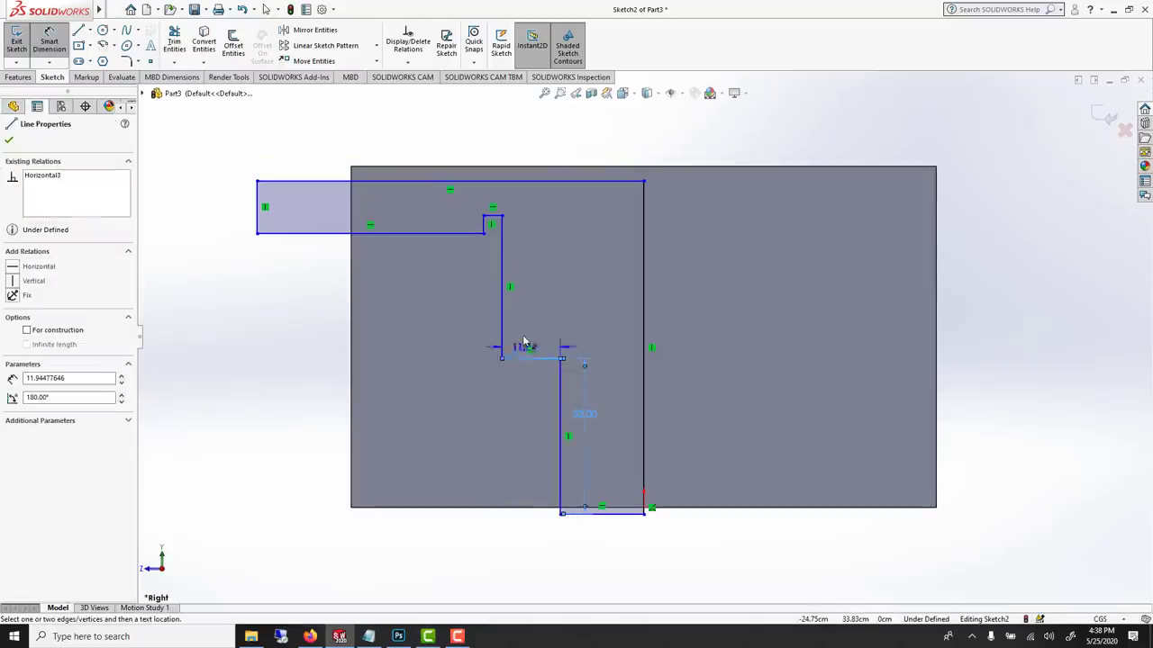
{"action": "left_click", "coordinate": [525, 337]}
{"action": "type", "text": "18"}
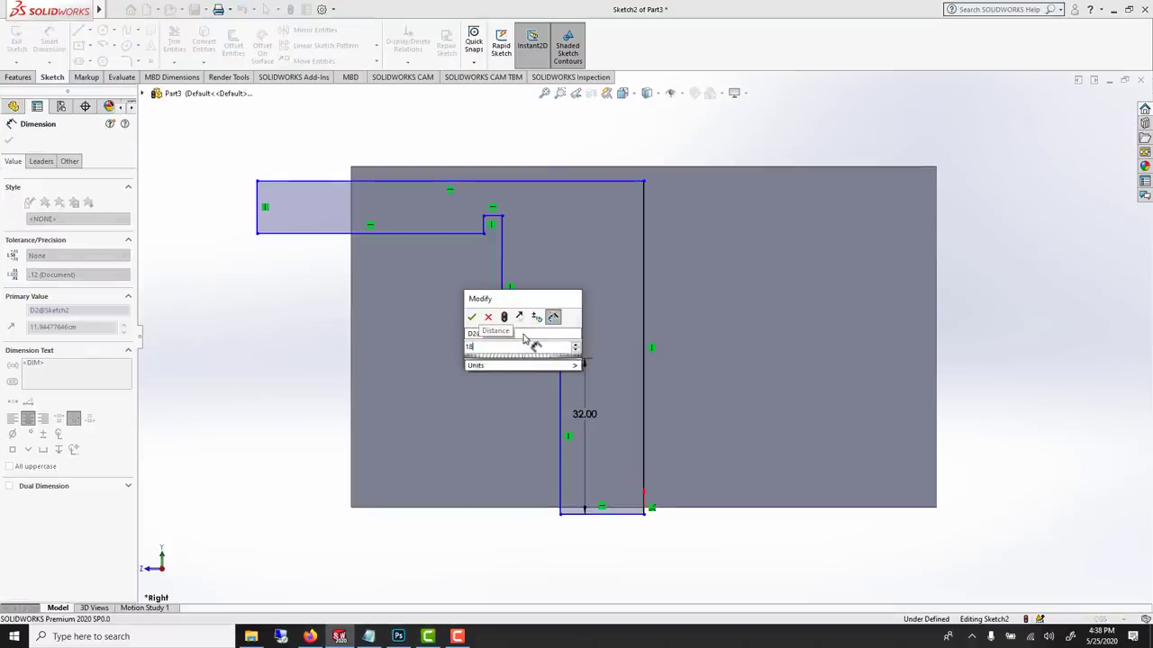
{"action": "key", "text": "Return"}
Dimension the upper wall to 25, the notch to 5 and the long ledge to 60
{"action": "left_click", "coordinate": [471, 284]}
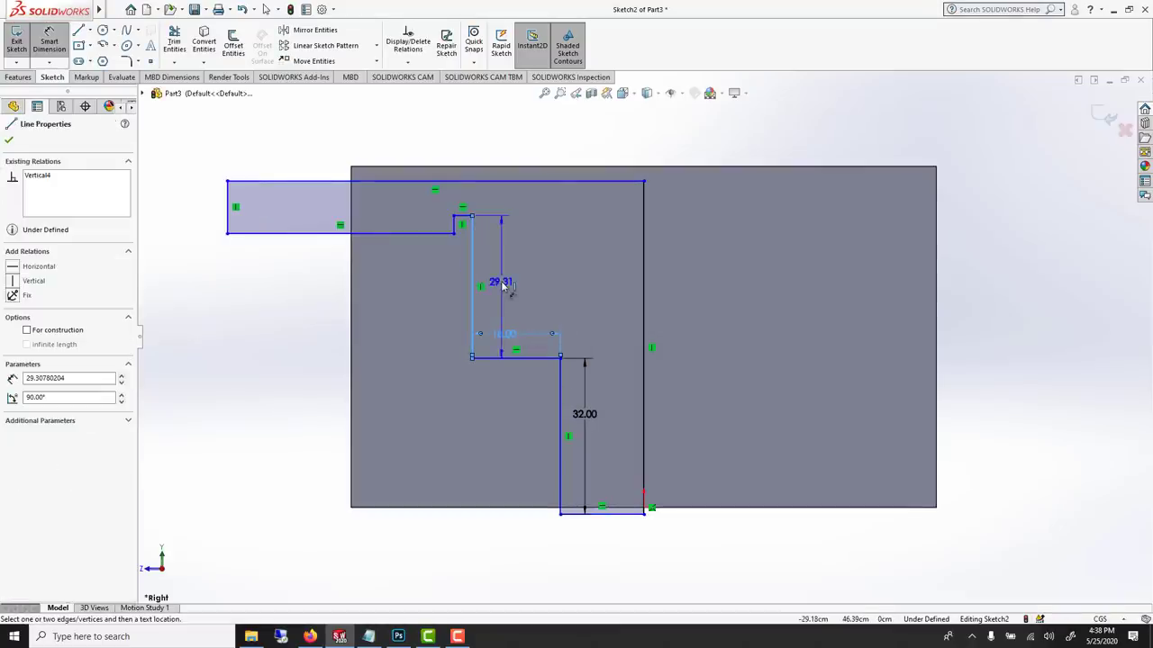
{"action": "left_click", "coordinate": [498, 286]}
{"action": "type", "text": "25"}
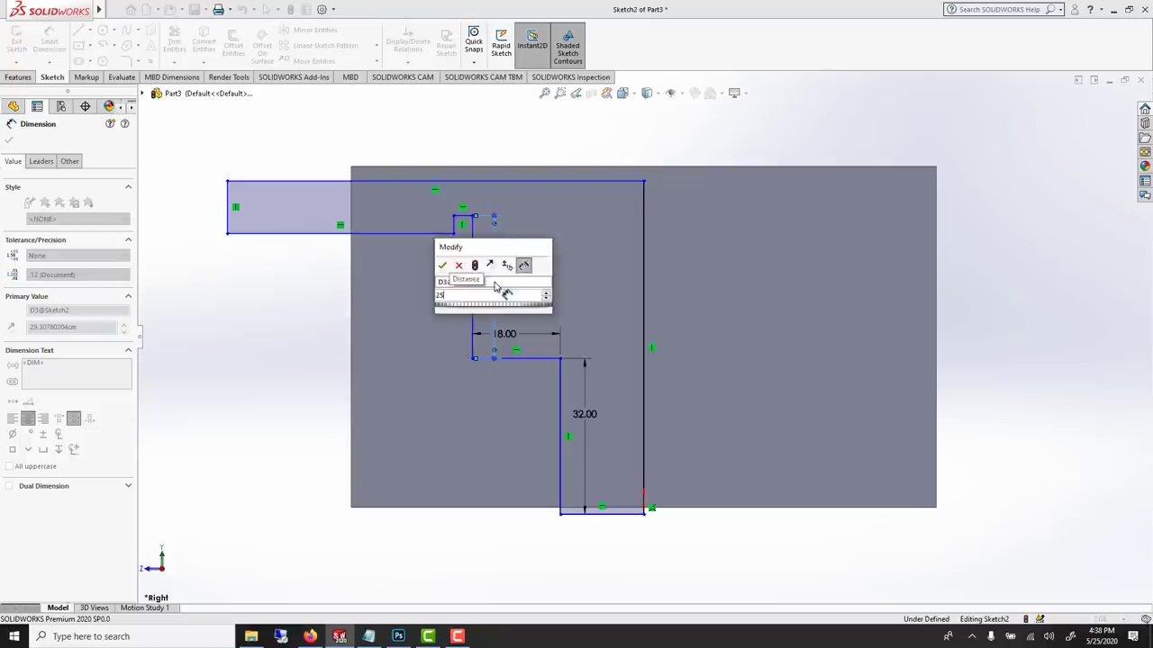
{"action": "key", "text": "Return"}
{"action": "left_click", "coordinate": [464, 236]}
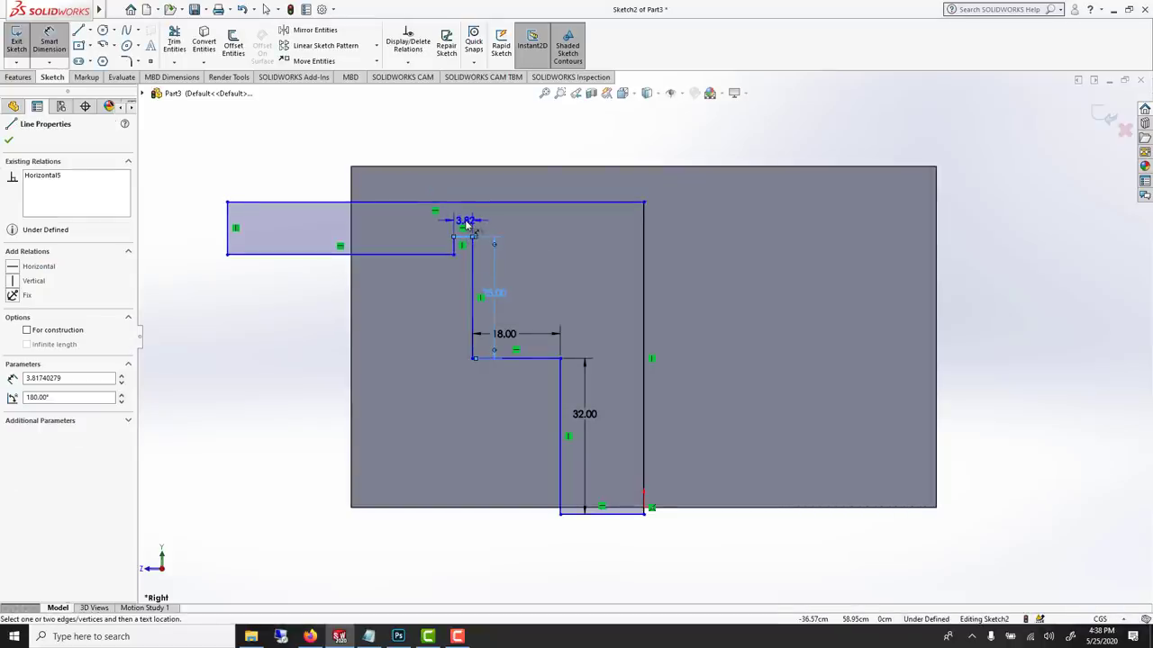
{"action": "left_click", "coordinate": [468, 225]}
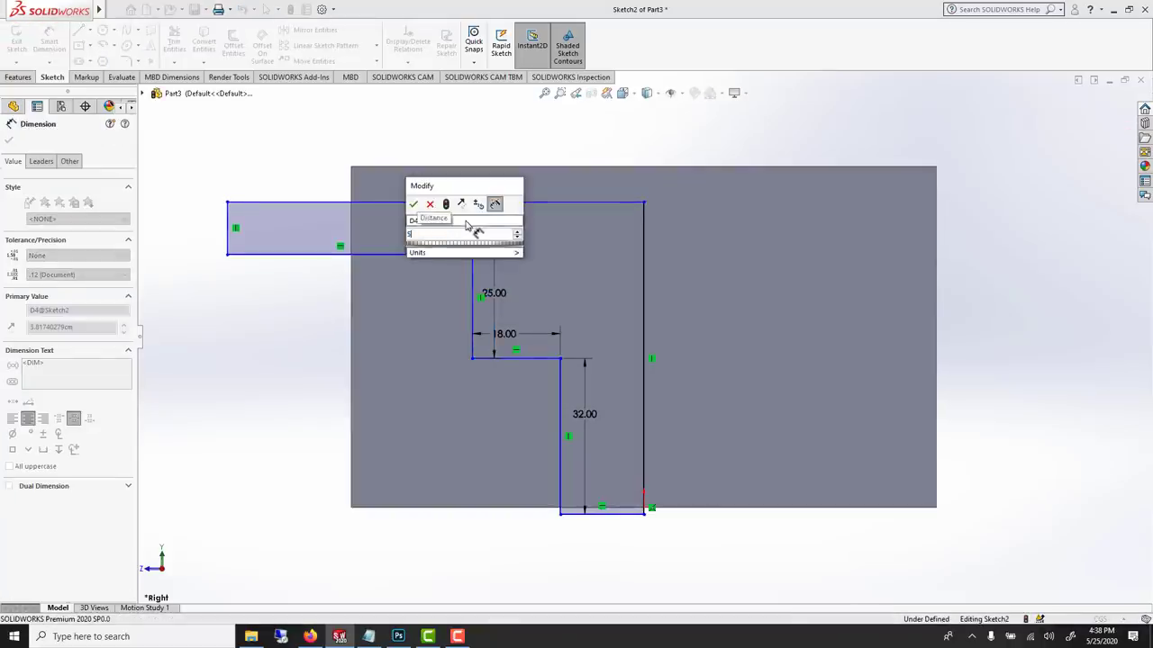
{"action": "key", "text": "Return"}
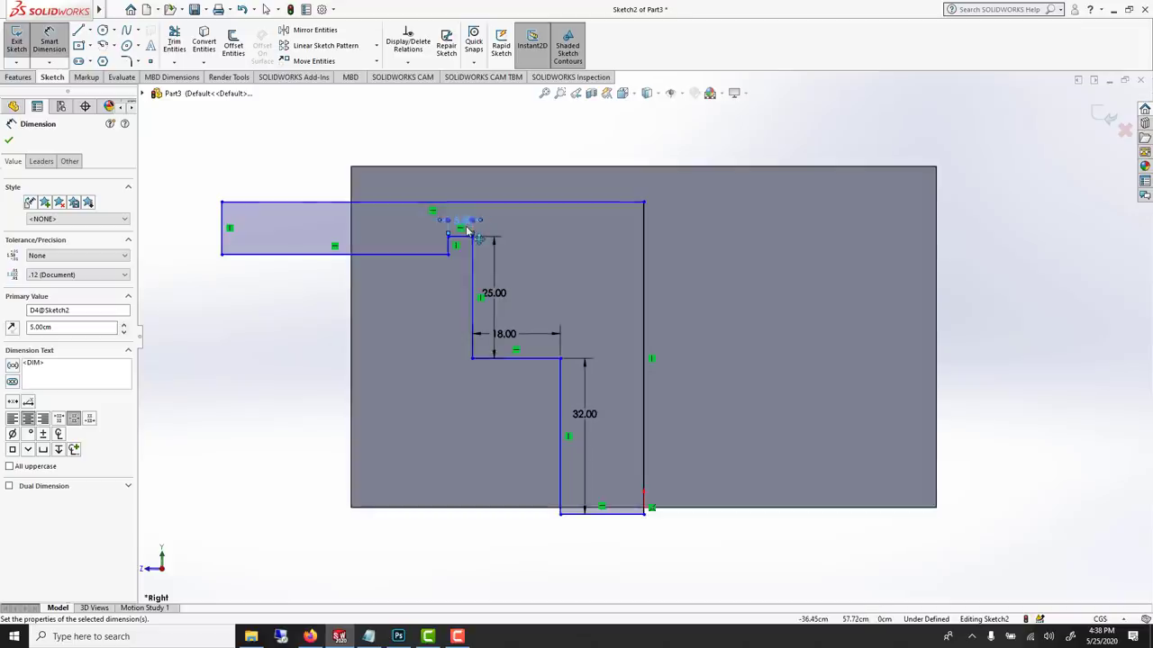
{"action": "left_click", "coordinate": [362, 256]}
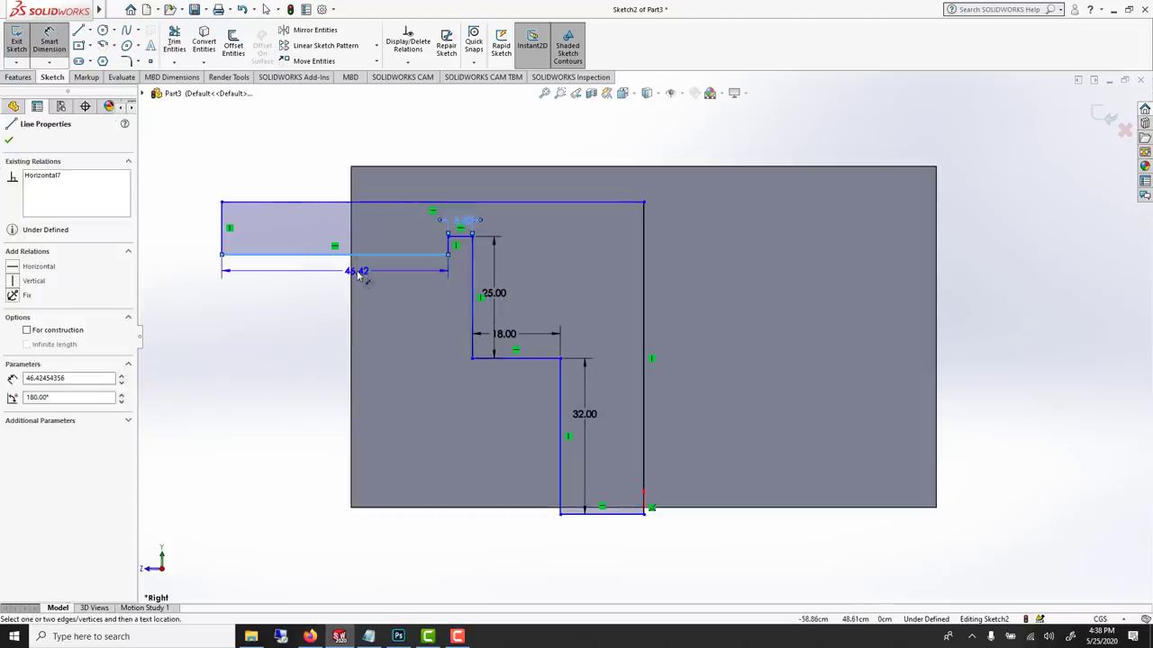
{"action": "left_click", "coordinate": [359, 273]}
{"action": "type", "text": "60"}
{"action": "key", "text": "Return"}
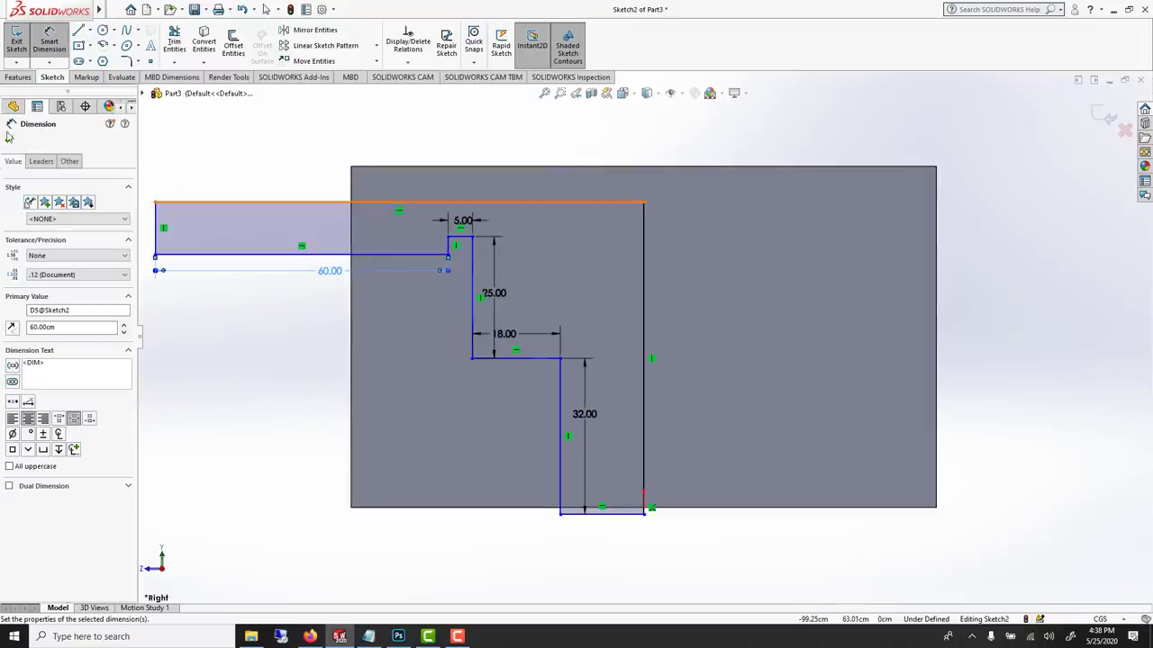
{"action": "key", "text": "Escape"}
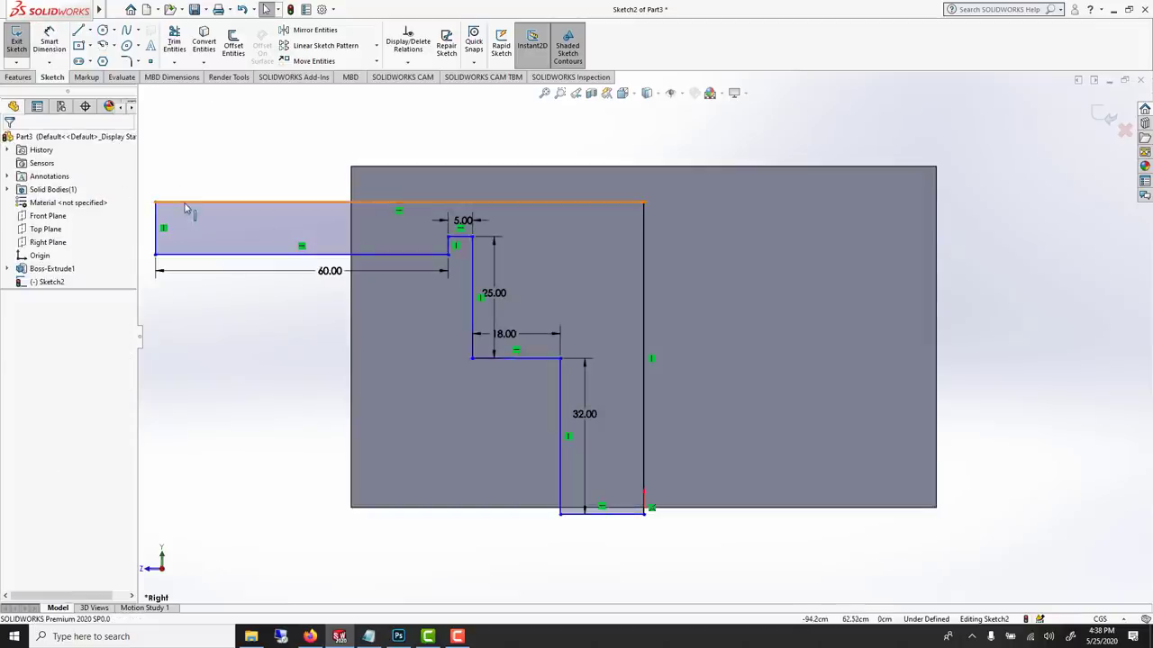
Level the top line with the centreline's top and dimension the bottom edge to 18
{"action": "left_click_drag", "start_coordinate": [185, 206], "coordinate": [190, 163]}
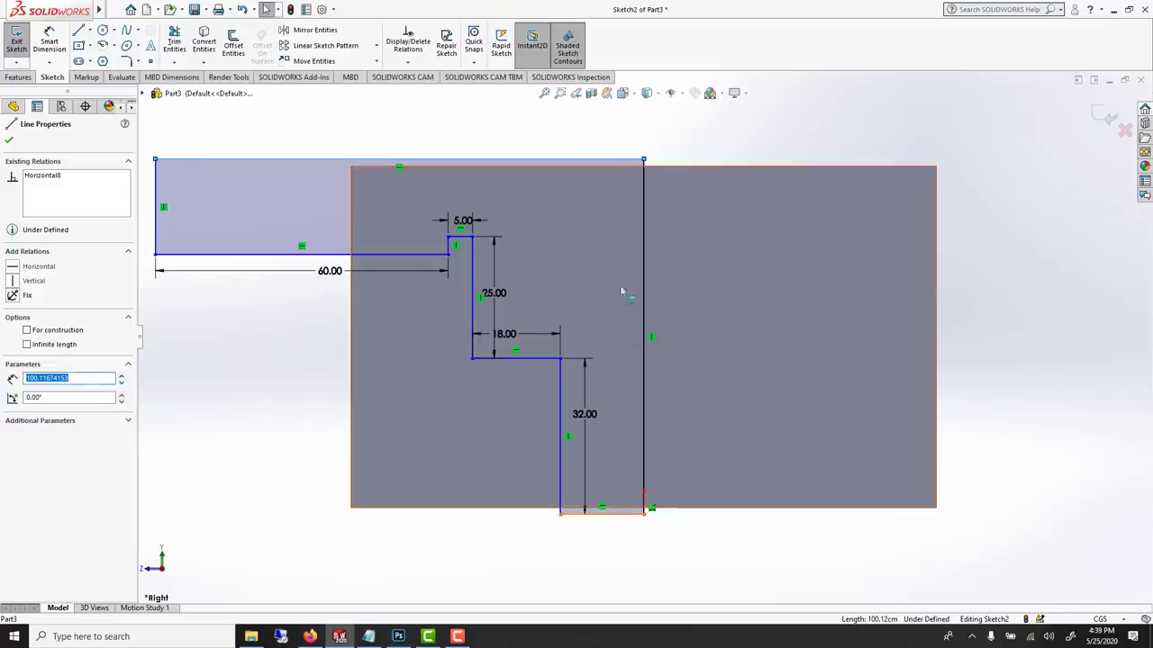
{"action": "left_click", "coordinate": [500, 130]}
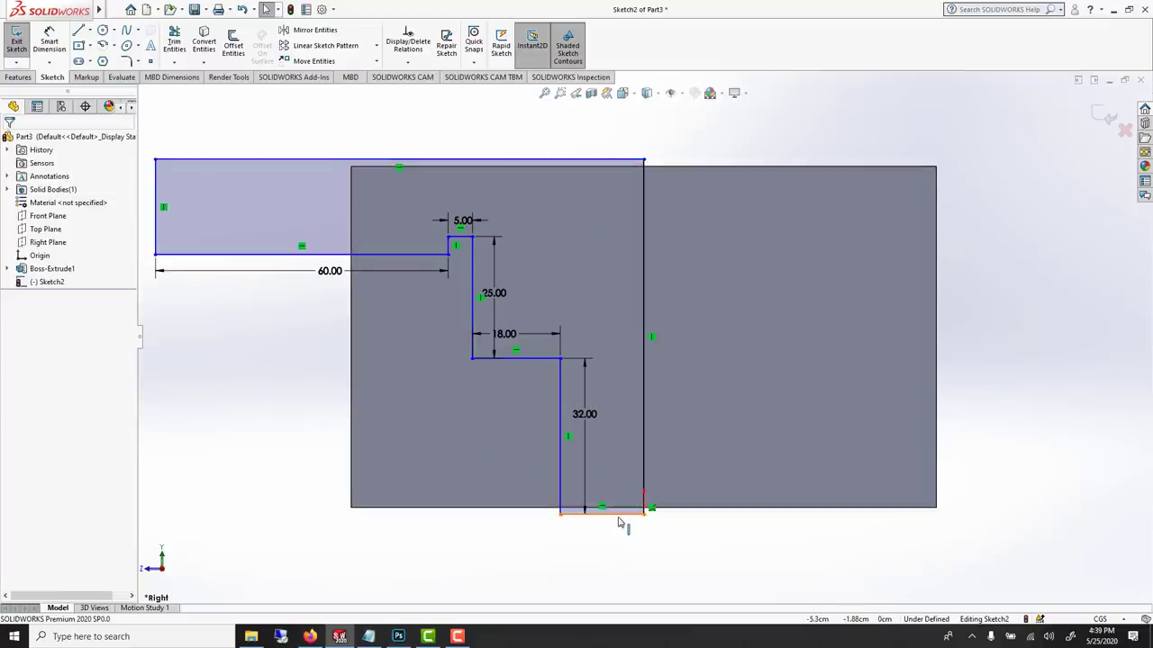
{"action": "key", "text": "d"}
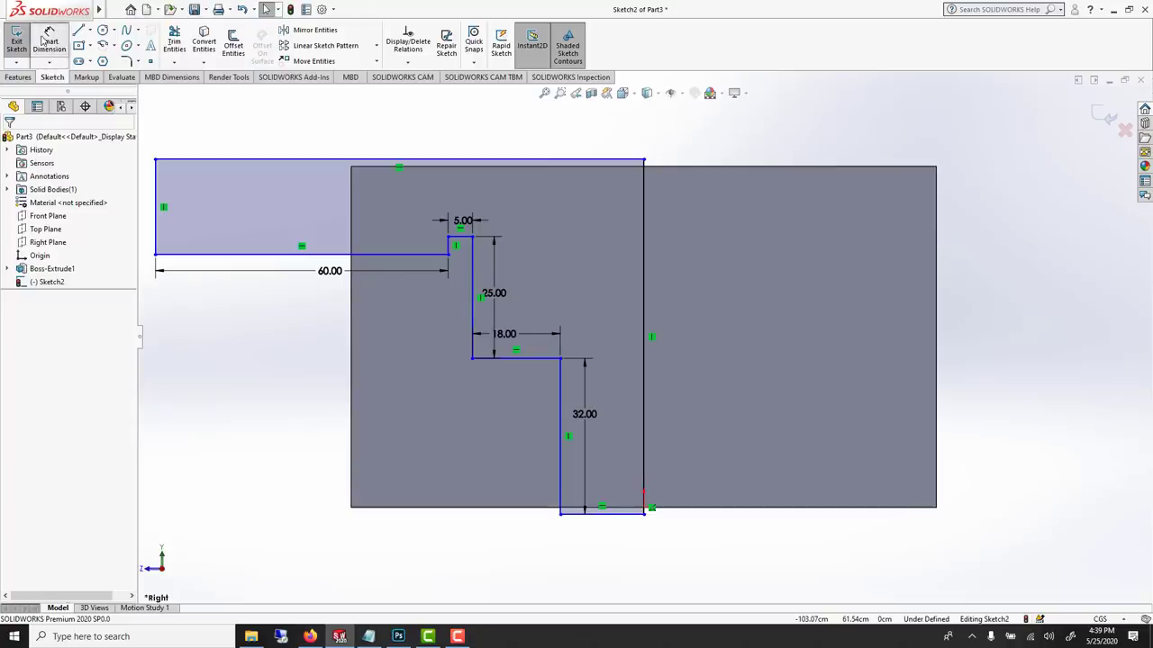
{"action": "left_click", "coordinate": [603, 514]}
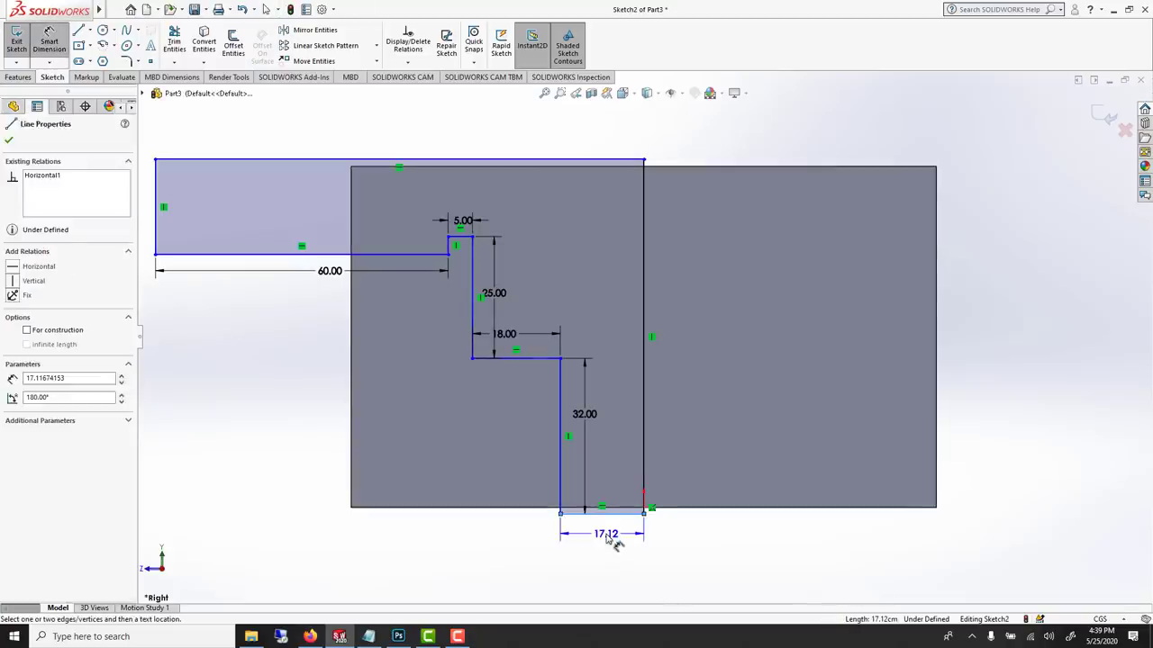
{"action": "left_click", "coordinate": [609, 537]}
{"action": "type", "text": "18"}
{"action": "key", "text": "Return"}
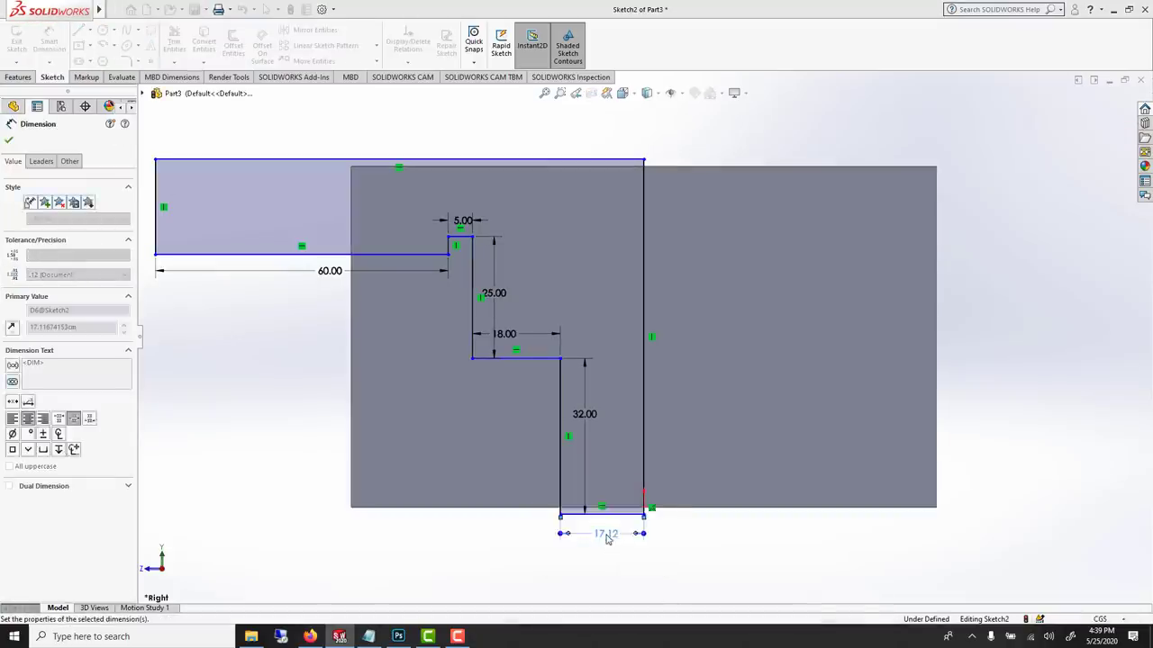
{"action": "key", "text": "Escape"}
{"action": "middle_click_drag", "start_coordinate": [408, 202], "coordinate": [662, 369]}
Revolve-cut the stepped profile 360° about the vertical centreline, creating Cut-Revolve1
{"action": "scroll", "coordinate": [662, 369], "scroll_direction": "up", "scroll_amount": 2}
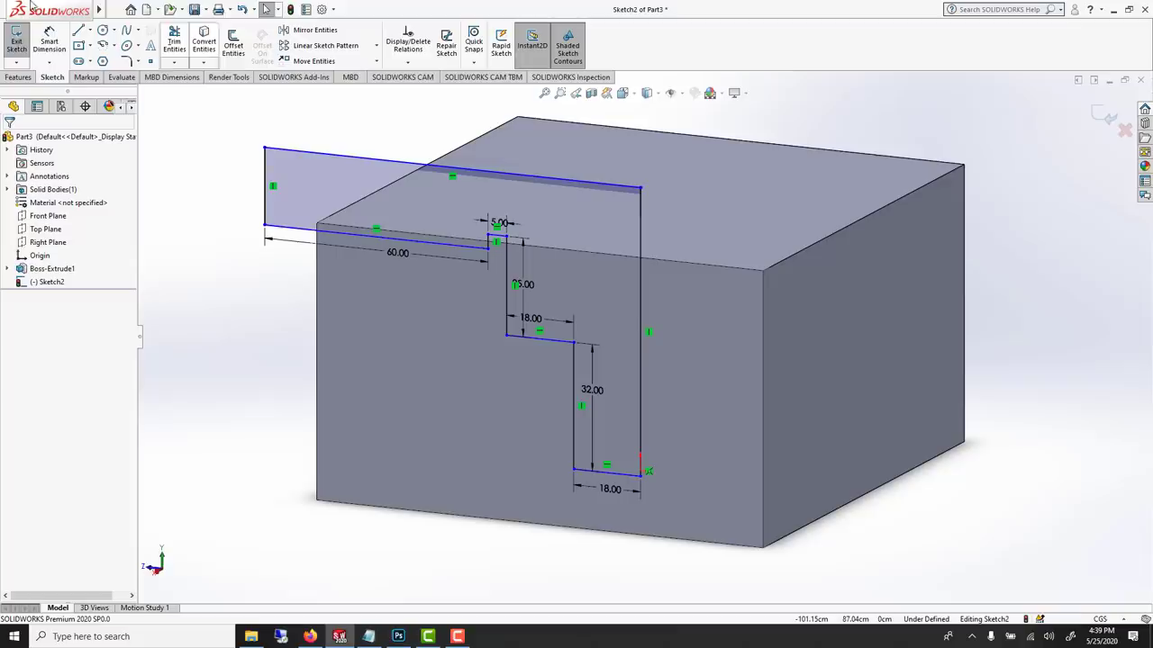
{"action": "left_click", "coordinate": [18, 76]}
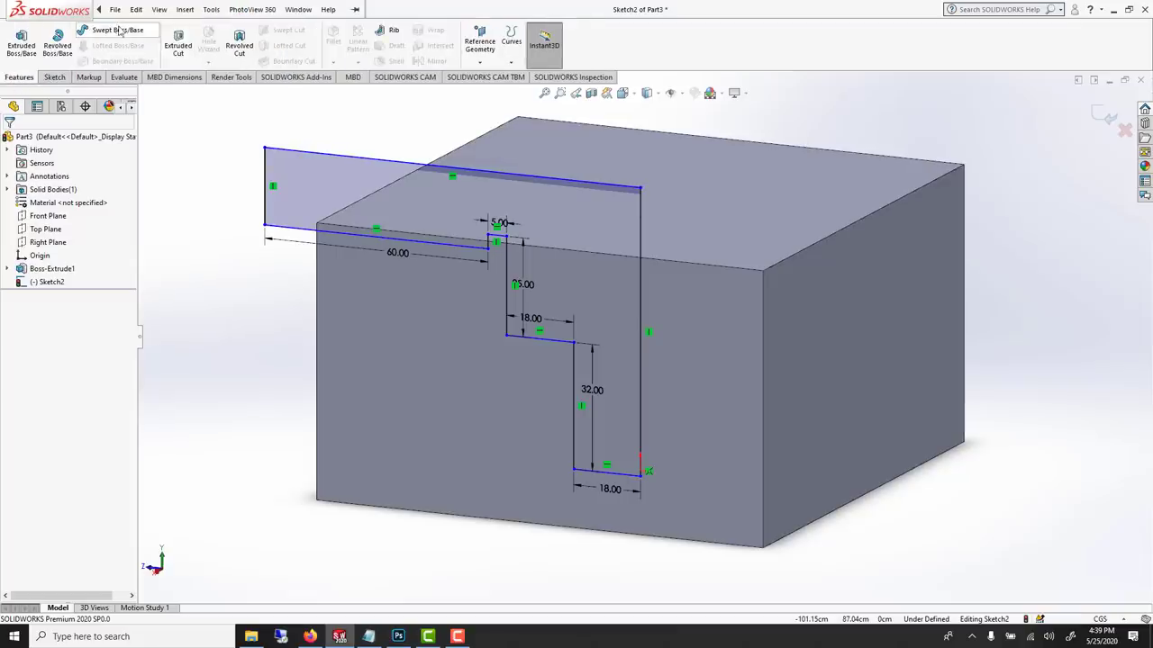
{"action": "left_click", "coordinate": [239, 49]}
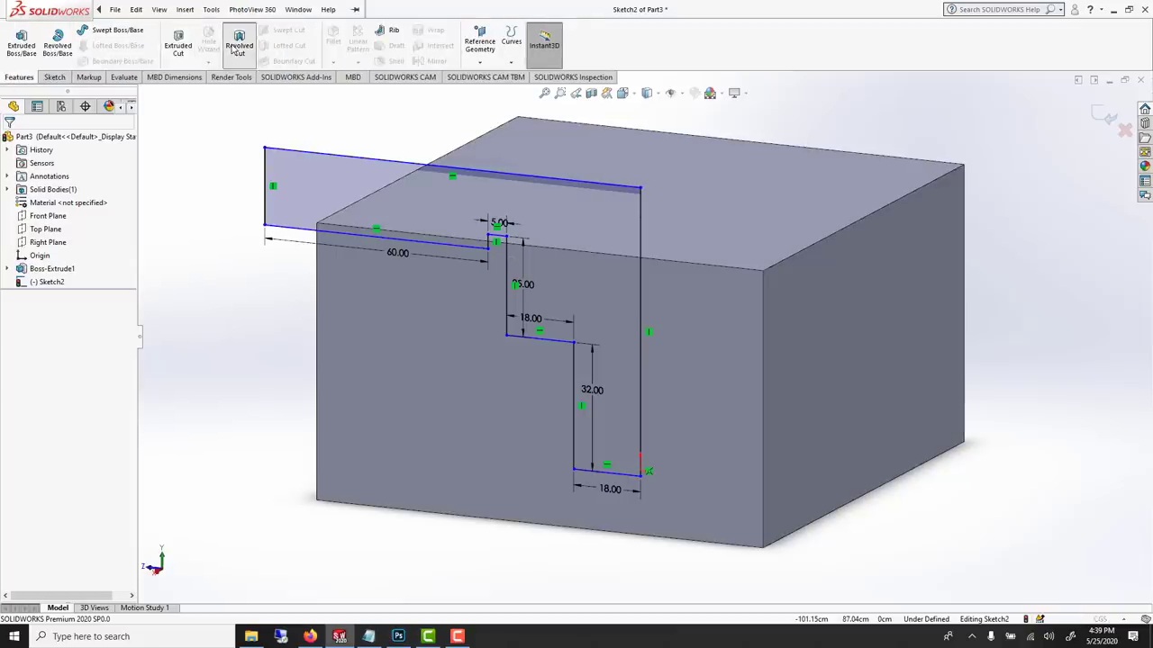
{"action": "left_click", "coordinate": [640, 213]}
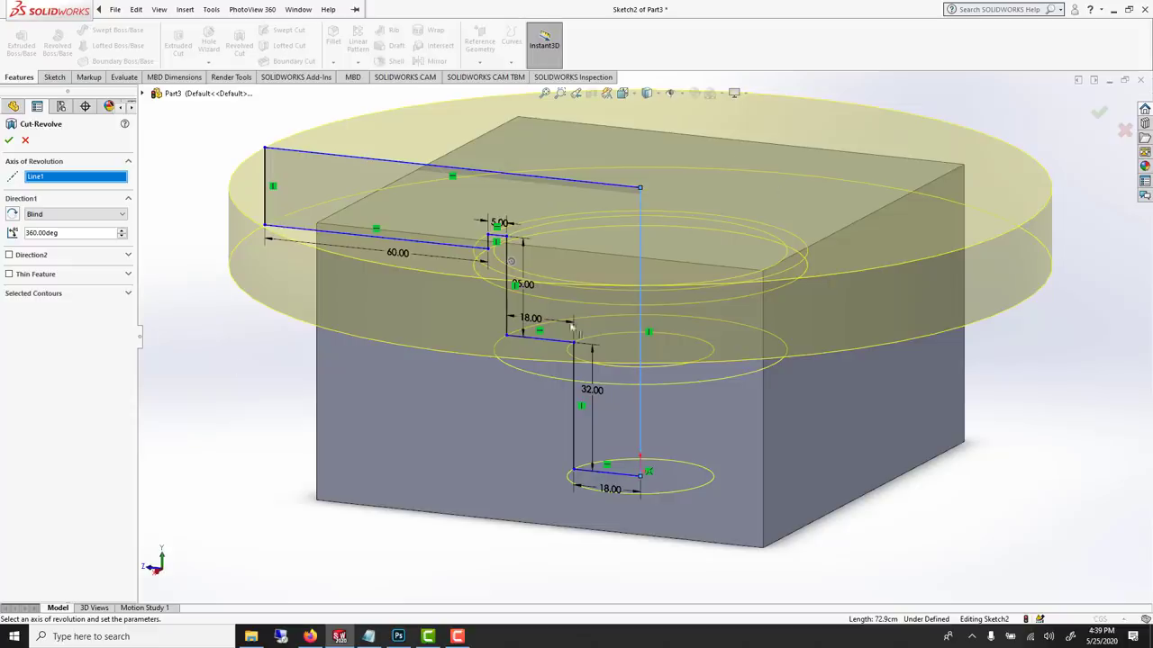
{"action": "left_click", "coordinate": [8, 141]}
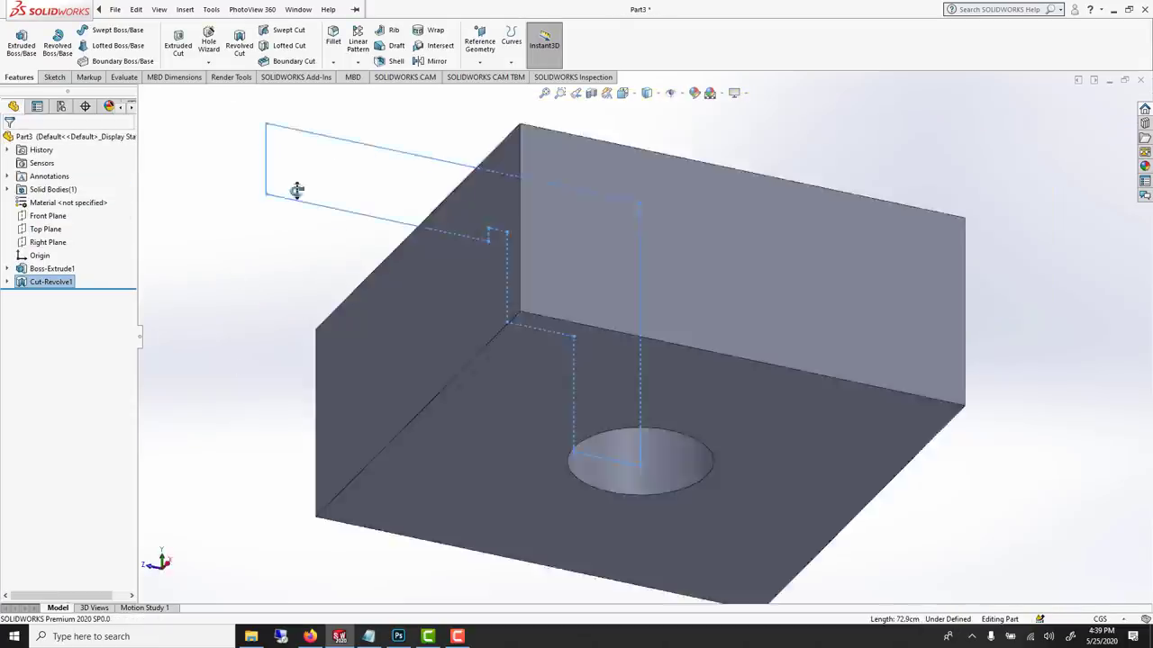
{"action": "middle_click_drag", "start_coordinate": [296, 190], "coordinate": [561, 361]}
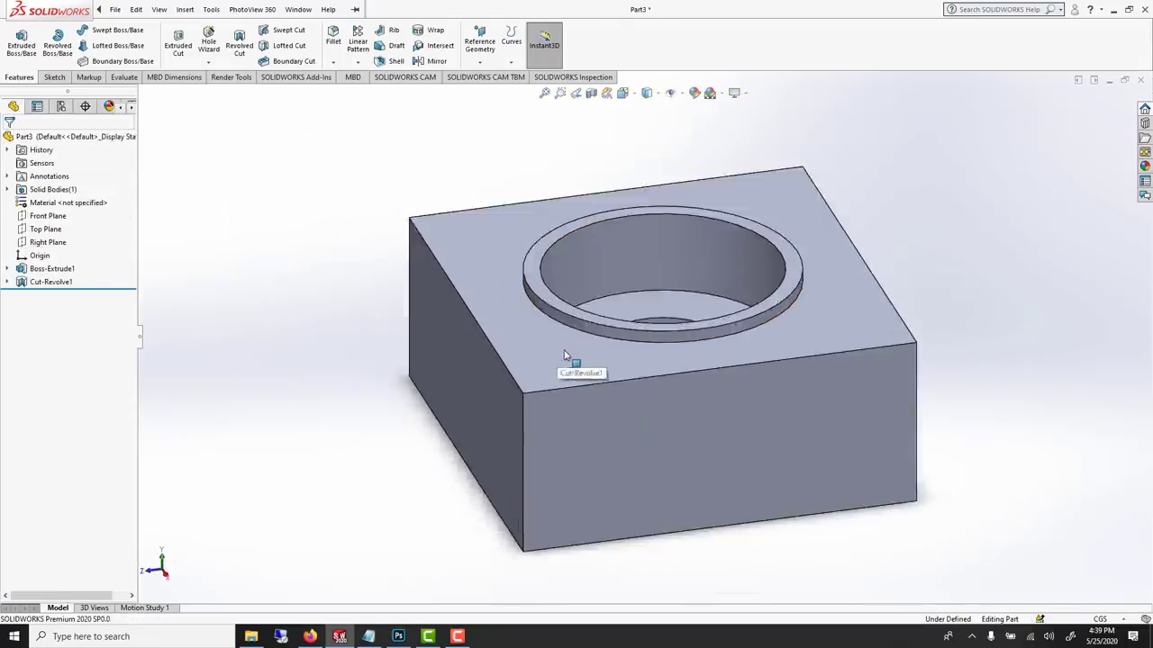
{"action": "left_click", "coordinate": [471, 258]}
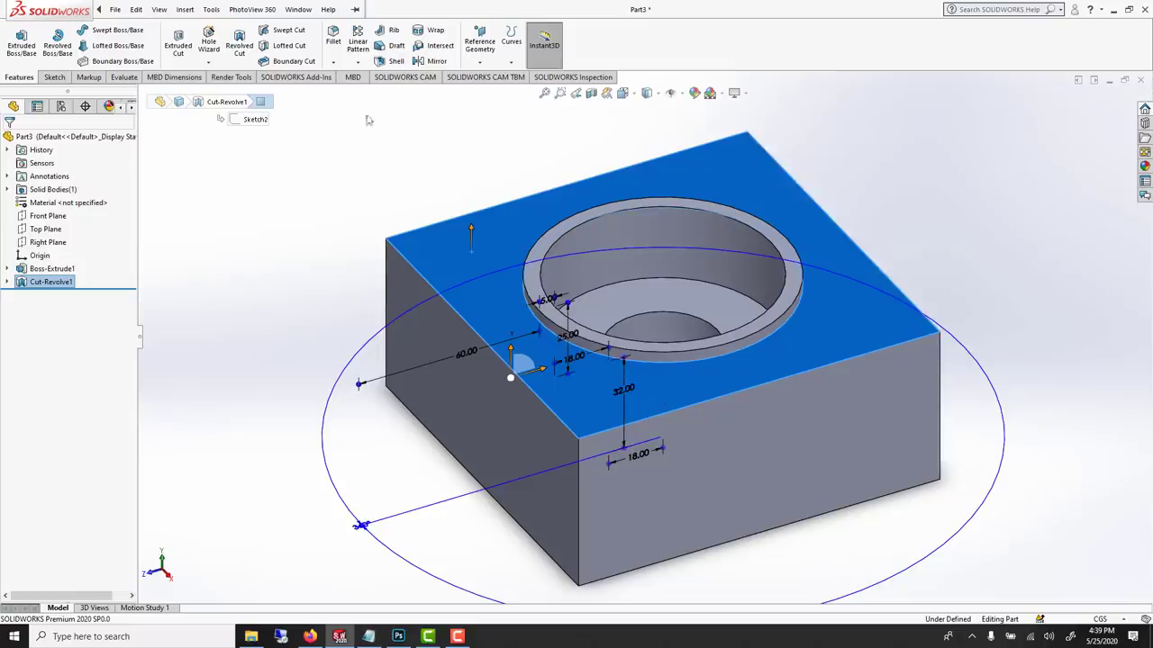
Open Sketch3 on the block's top face and convert its four outer edges into sketch lines
{"action": "left_click", "coordinate": [533, 263]}
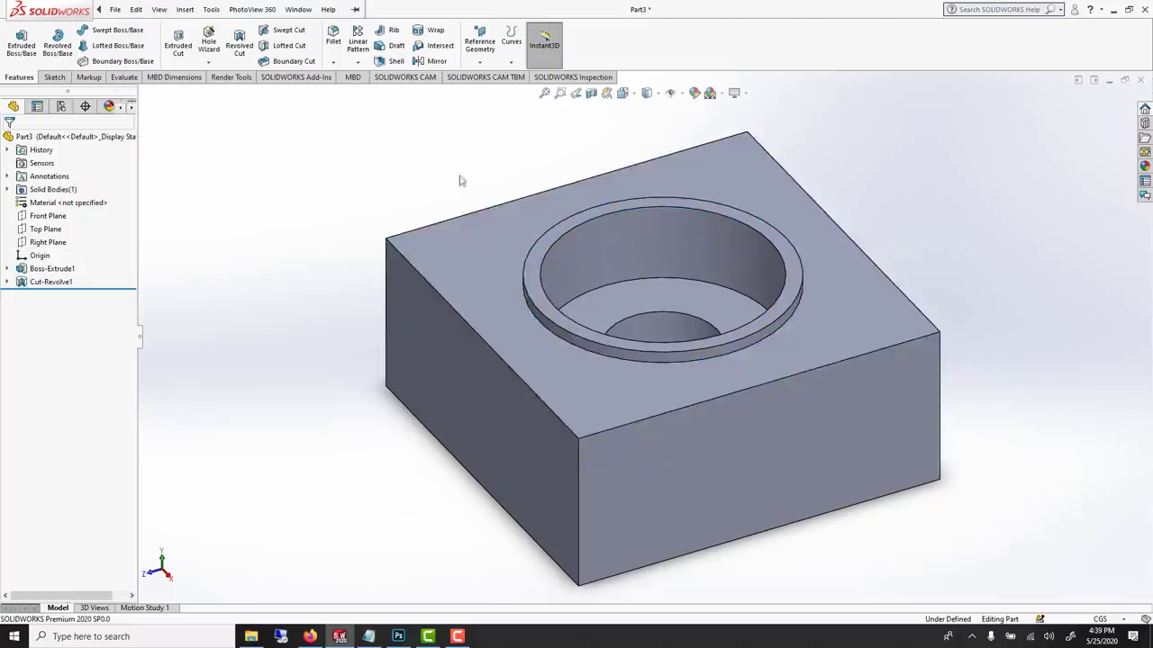
{"action": "left_click", "coordinate": [502, 229]}
{"action": "left_click", "coordinate": [548, 187]}
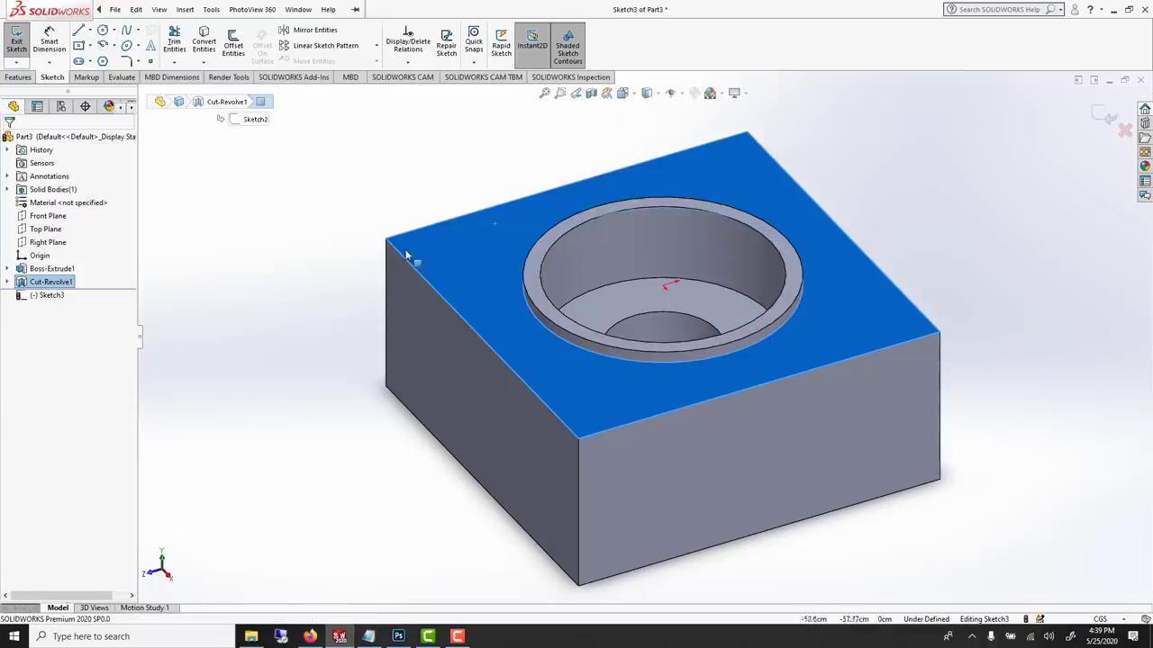
{"action": "left_click", "coordinate": [207, 46]}
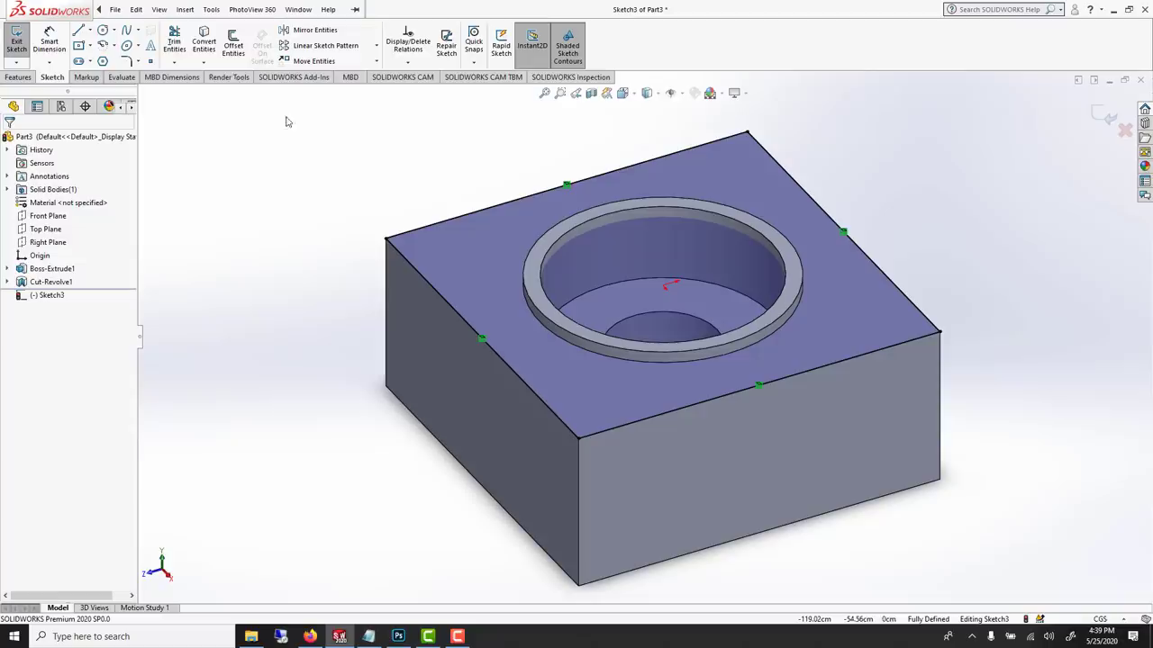
Offset the four chained outline edges 20 cm inward, with Reverse checked
{"action": "left_click", "coordinate": [232, 47]}
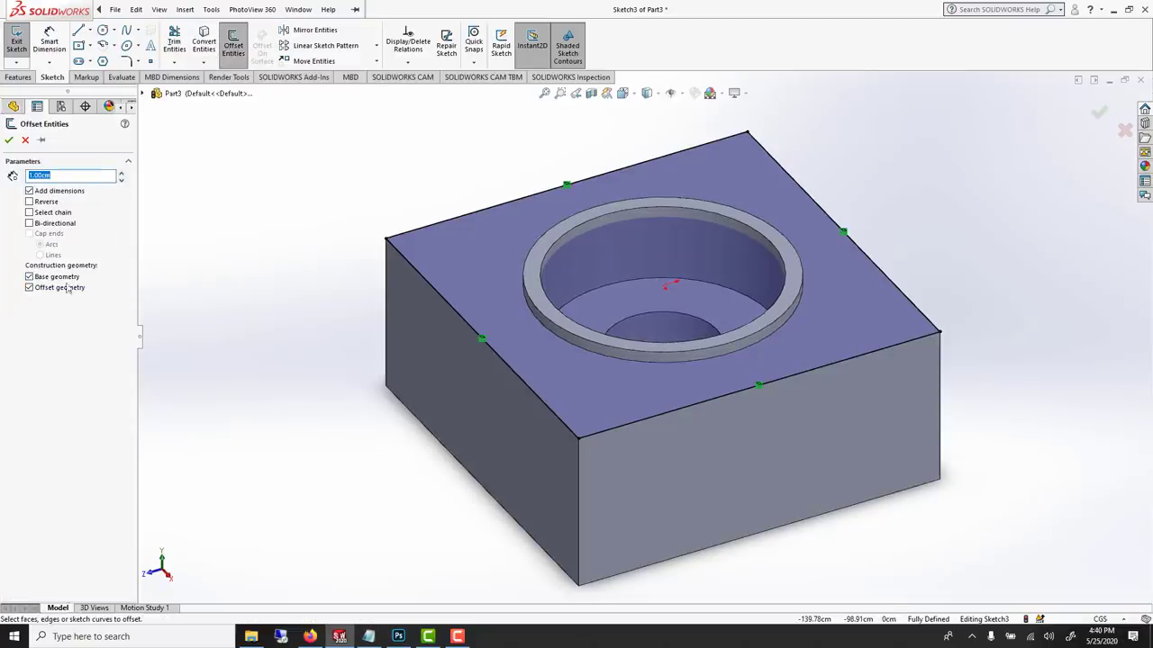
{"action": "left_click", "coordinate": [399, 235]}
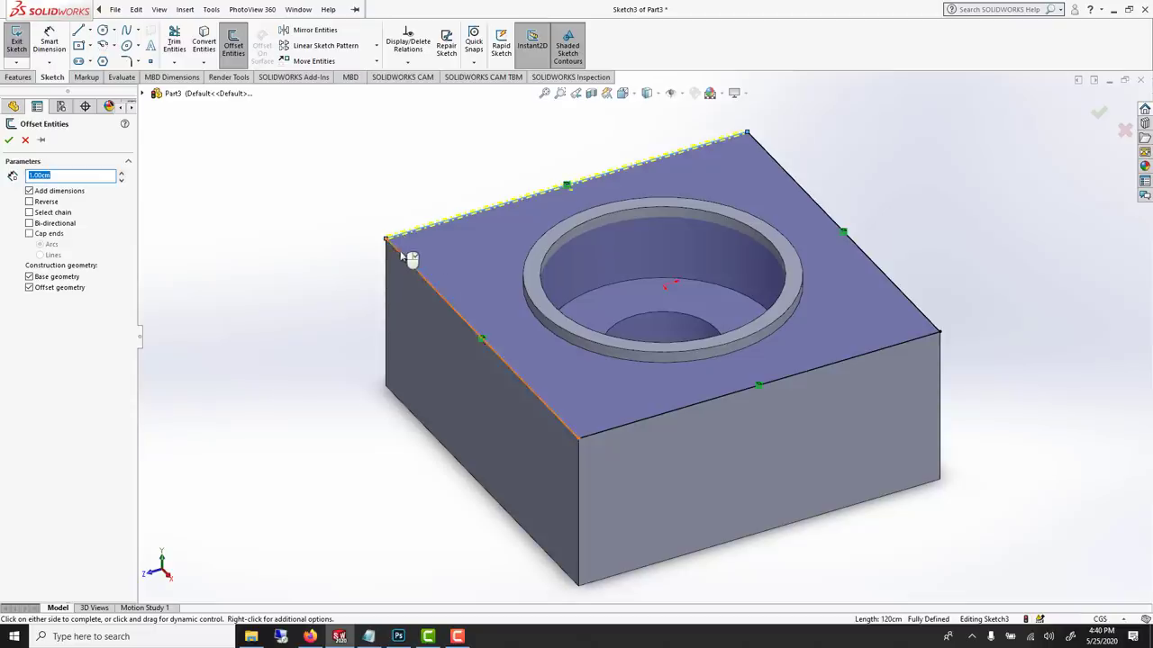
{"action": "left_click", "coordinate": [400, 256]}
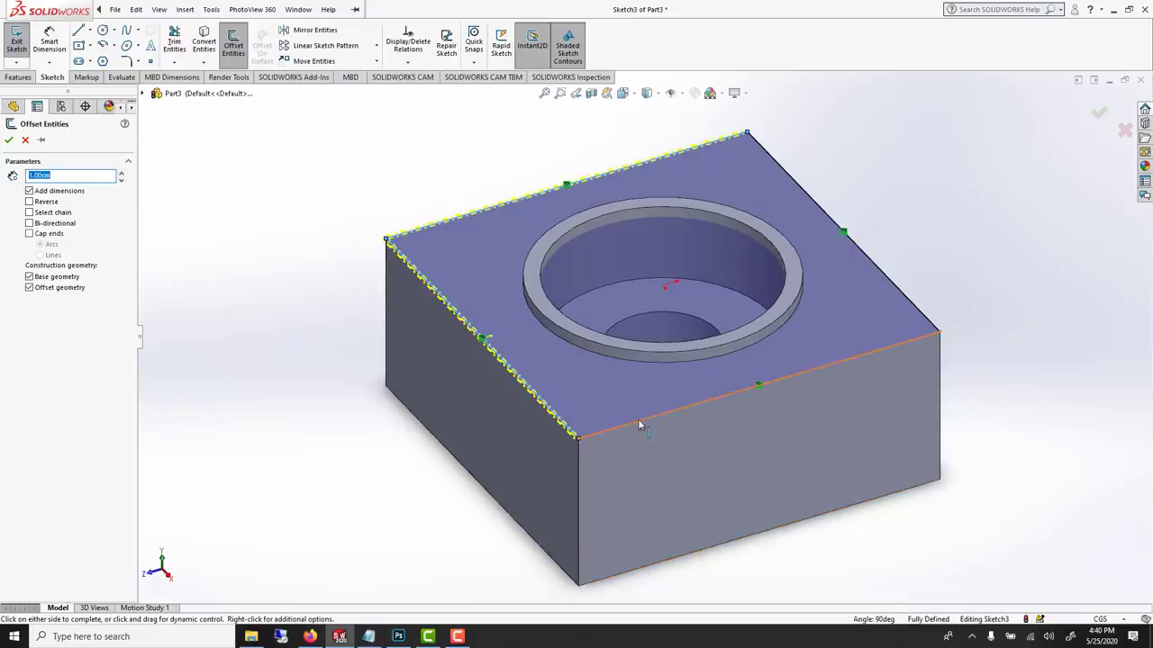
{"action": "left_click", "coordinate": [638, 419]}
{"action": "left_click", "coordinate": [816, 204]}
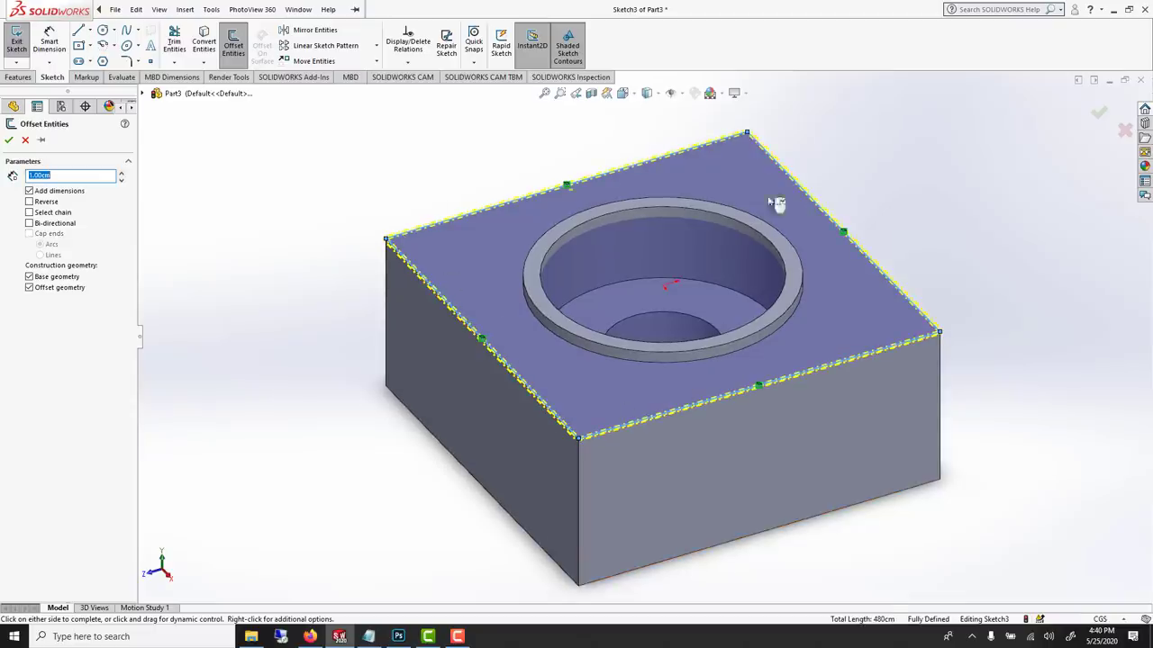
{"action": "left_click", "coordinate": [29, 212]}
{"action": "type", "text": "5"}
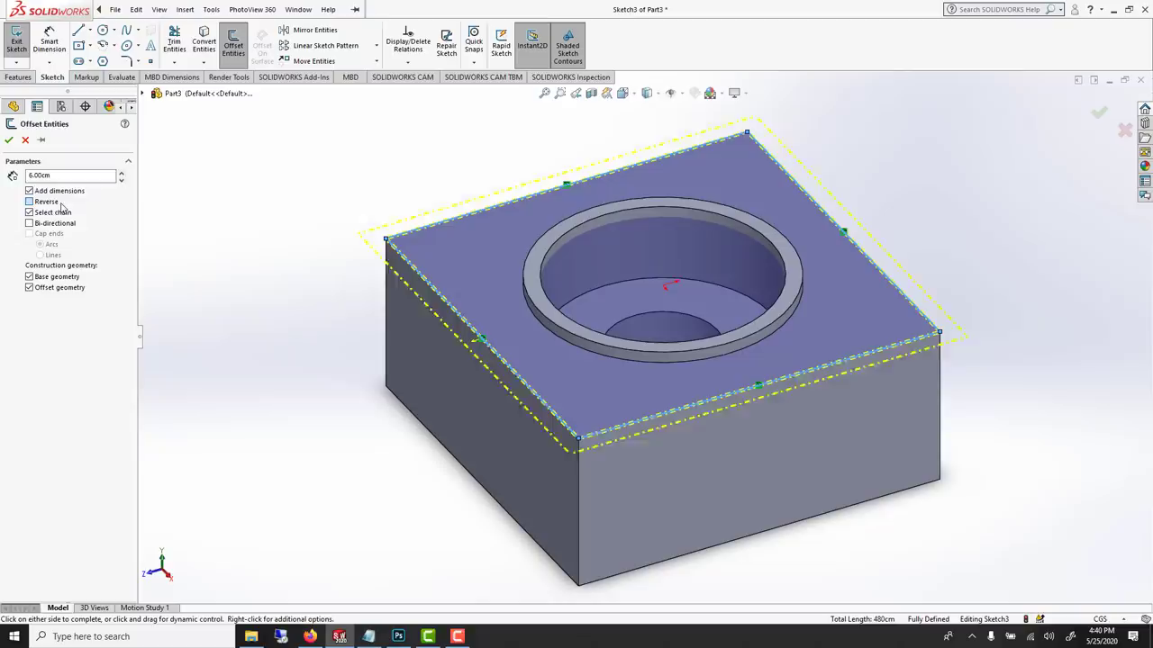
{"action": "left_click", "coordinate": [59, 204]}
{"action": "scroll", "coordinate": [120, 174], "scroll_direction": "up", "scroll_amount": 6}
{"action": "scroll", "coordinate": [121, 175], "scroll_direction": "up", "scroll_amount": 5}
{"action": "scroll", "coordinate": [120, 176], "scroll_direction": "up", "scroll_amount": 1}
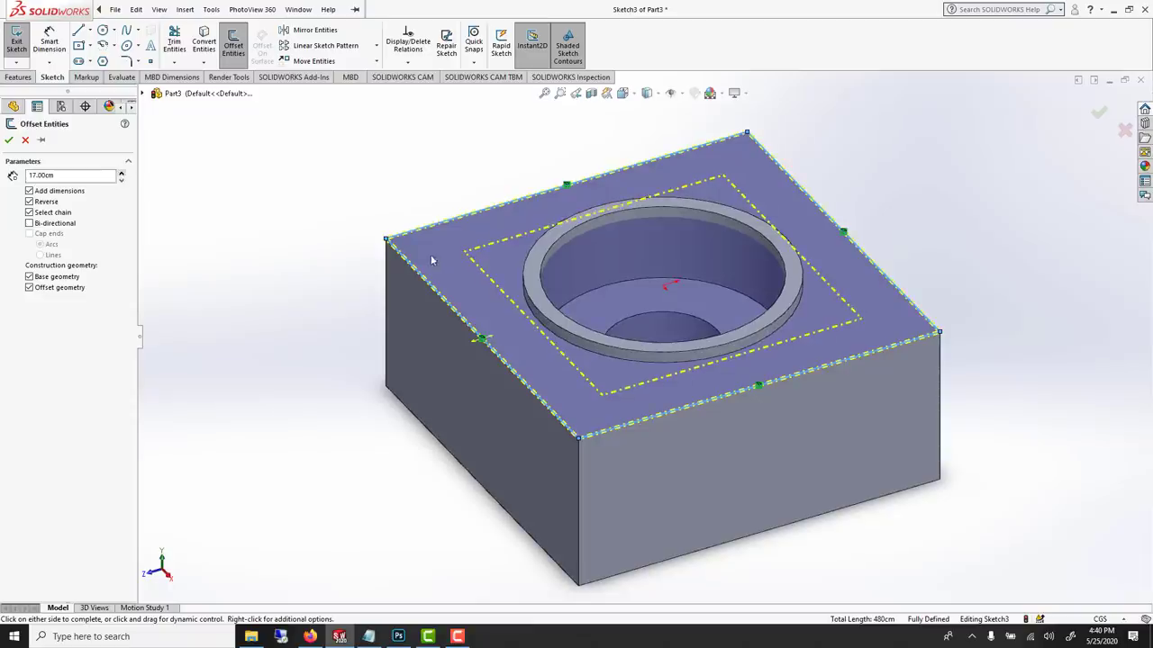
{"action": "scroll", "coordinate": [121, 176], "scroll_direction": "up", "scroll_amount": 2}
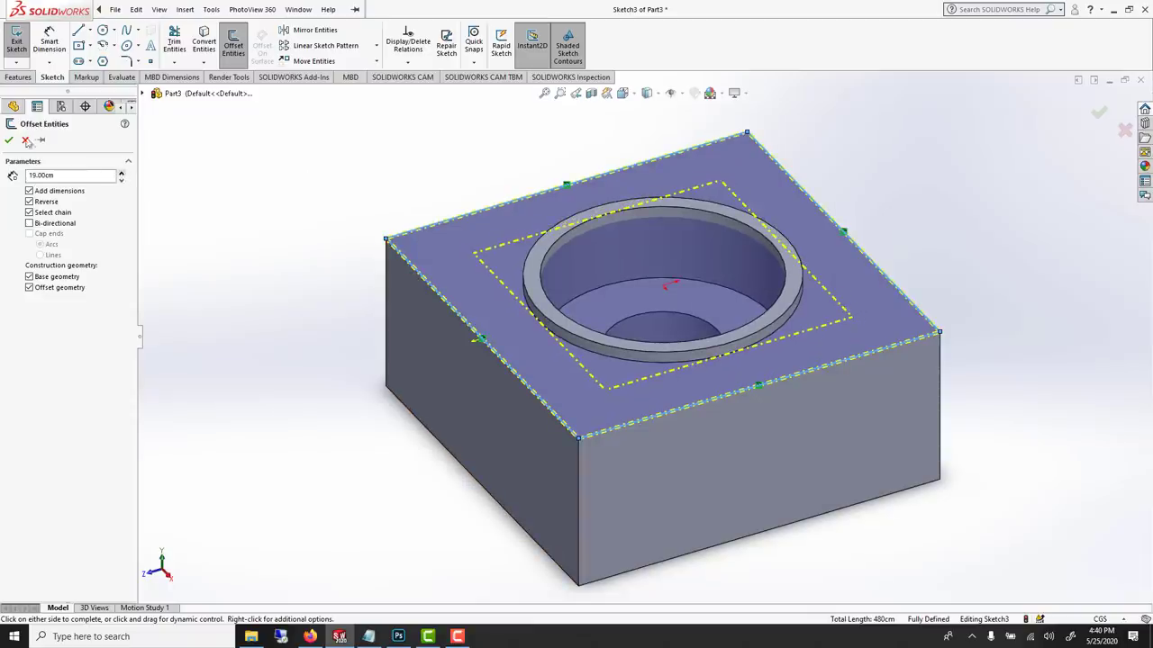
{"action": "double_click", "coordinate": [40, 174]}
{"action": "type", "text": "2"}
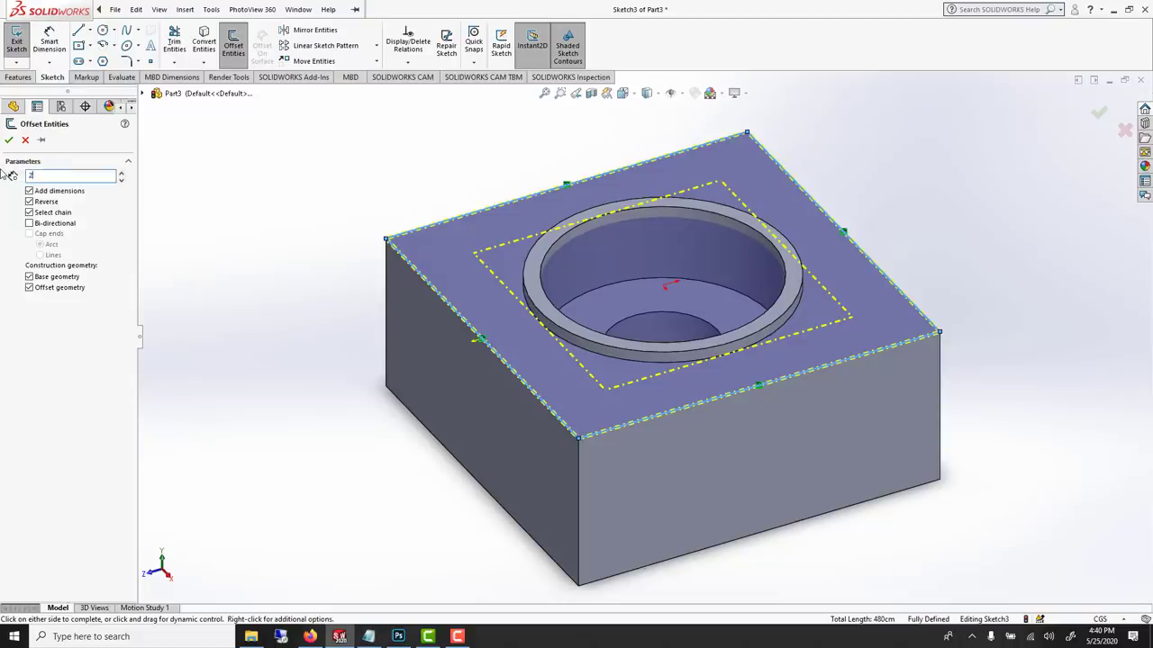
{"action": "type", "text": "0"}
{"action": "key", "text": "Return"}
{"action": "left_click", "coordinate": [10, 139]}
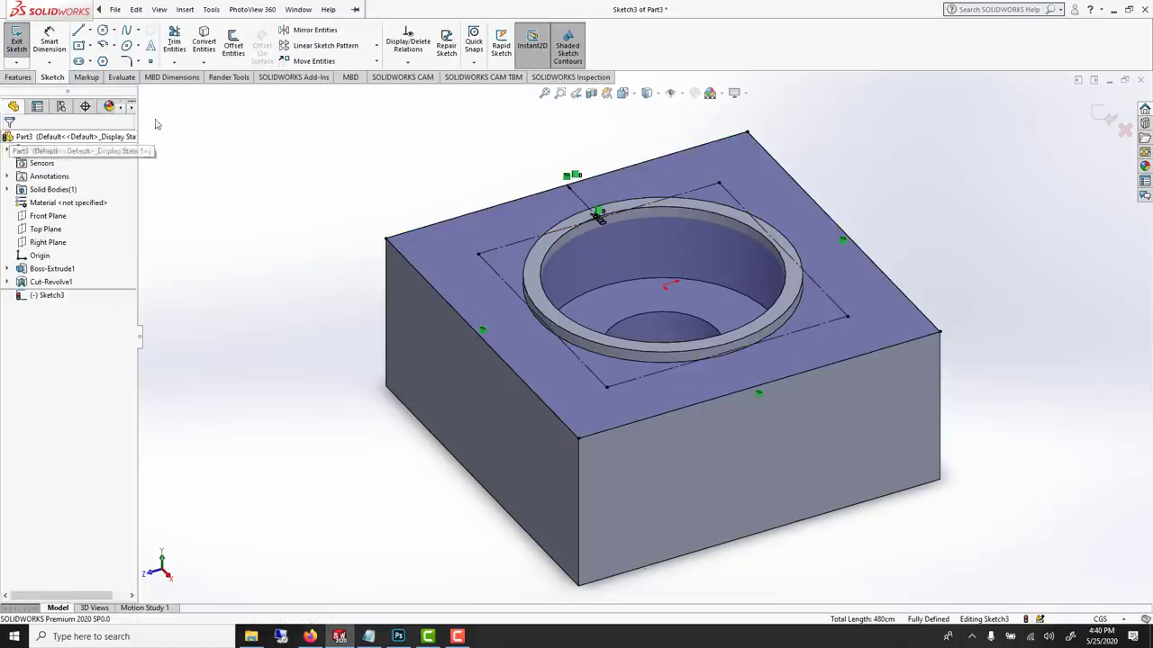
Draw circles centred on the corners of the offset square
{"action": "left_click", "coordinate": [103, 30]}
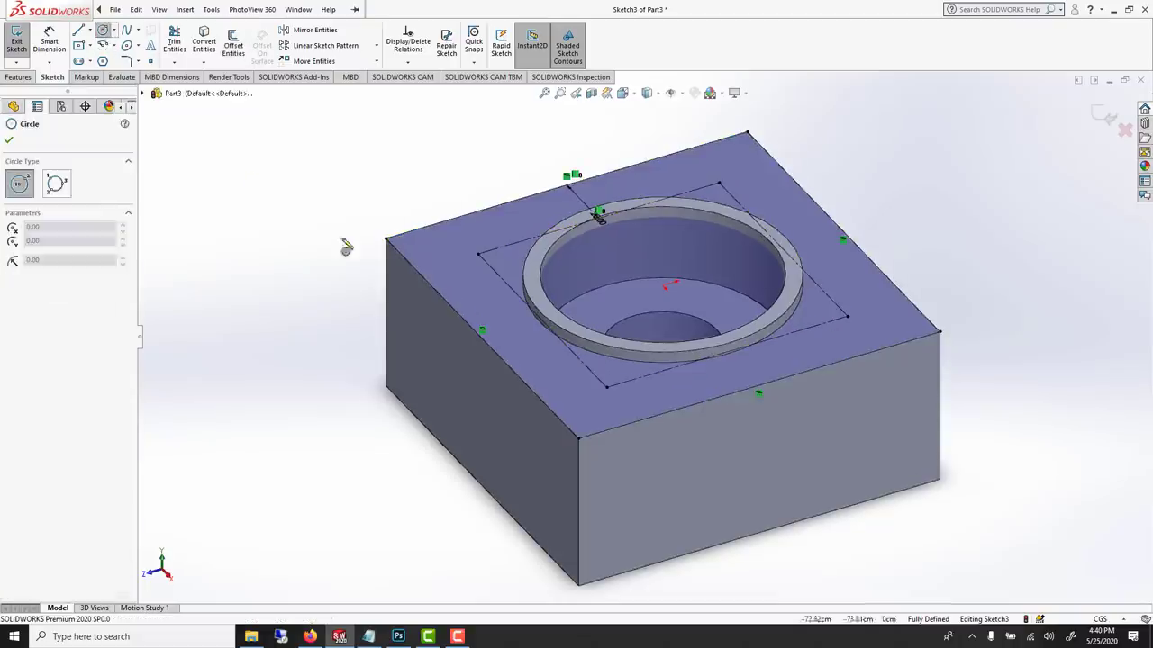
{"action": "left_click", "coordinate": [478, 255]}
{"action": "left_click", "coordinate": [507, 245]}
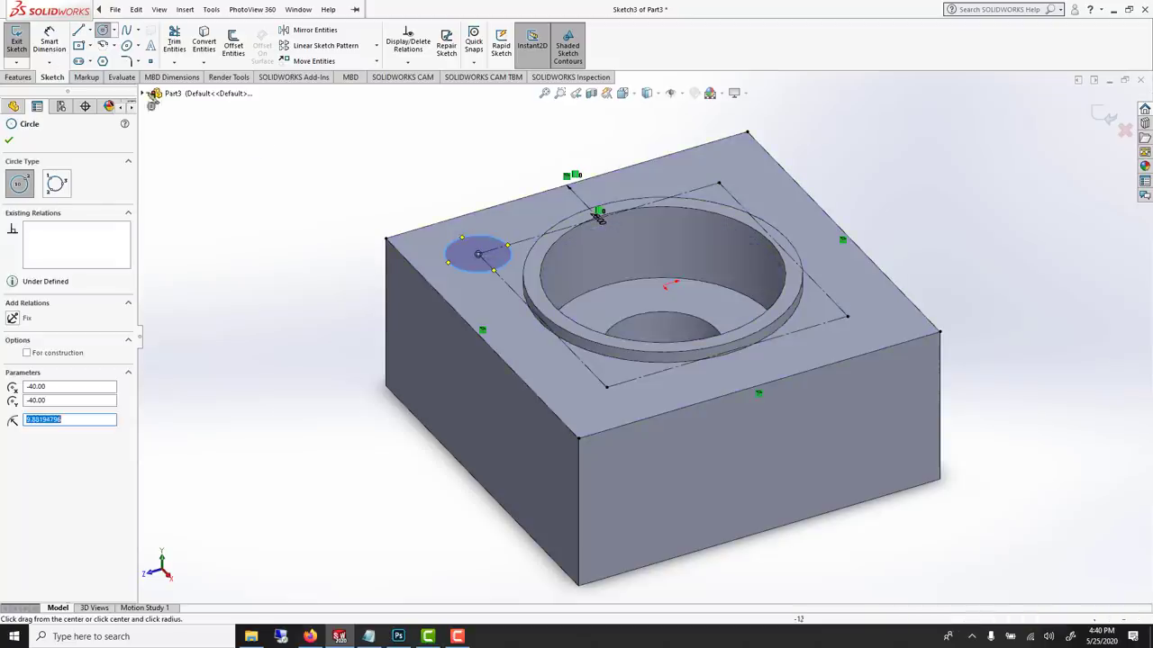
{"action": "left_click", "coordinate": [8, 141]}
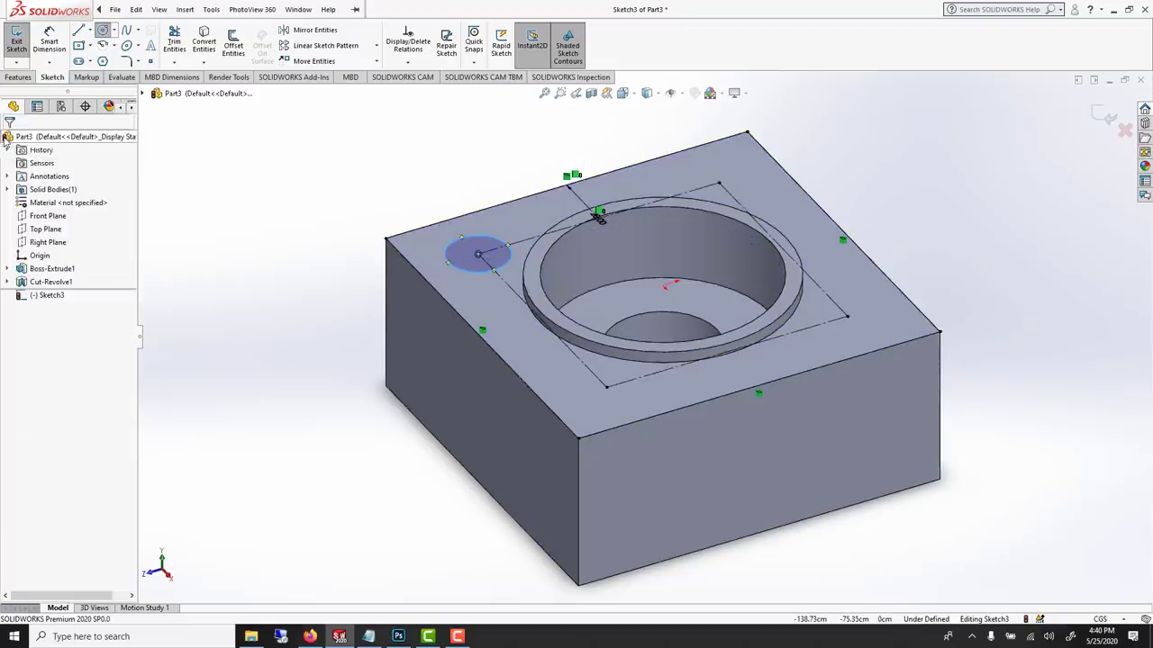
{"action": "left_click", "coordinate": [103, 31]}
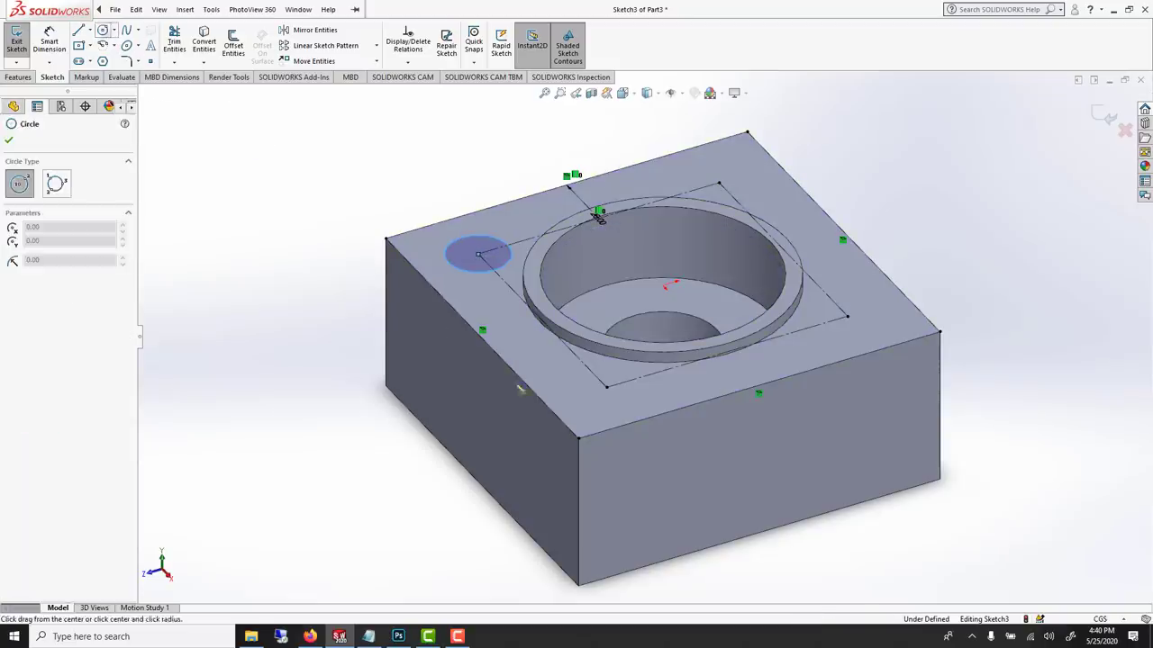
{"action": "left_click", "coordinate": [607, 388]}
{"action": "left_click", "coordinate": [637, 379]}
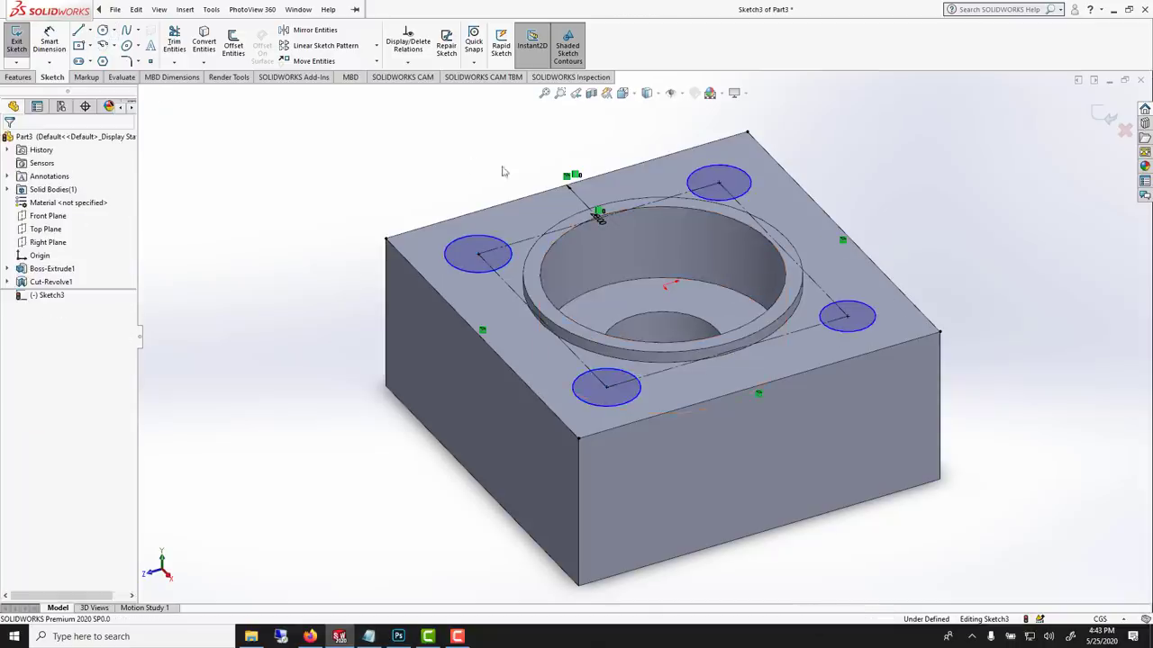
Constrain the top, left, bottom and right corner circles to be equal
{"action": "left_click", "coordinate": [693, 180]}
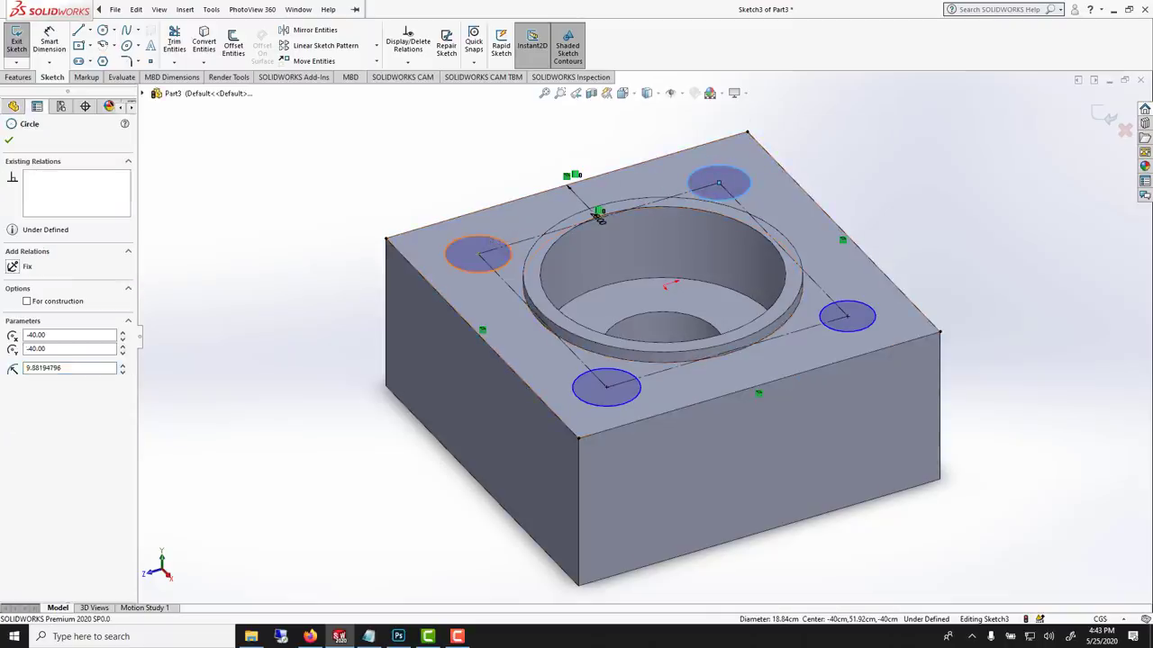
{"action": "left_click", "coordinate": [511, 240], "text": "ctrl"}
{"action": "left_click", "coordinate": [634, 404], "text": "ctrl"}
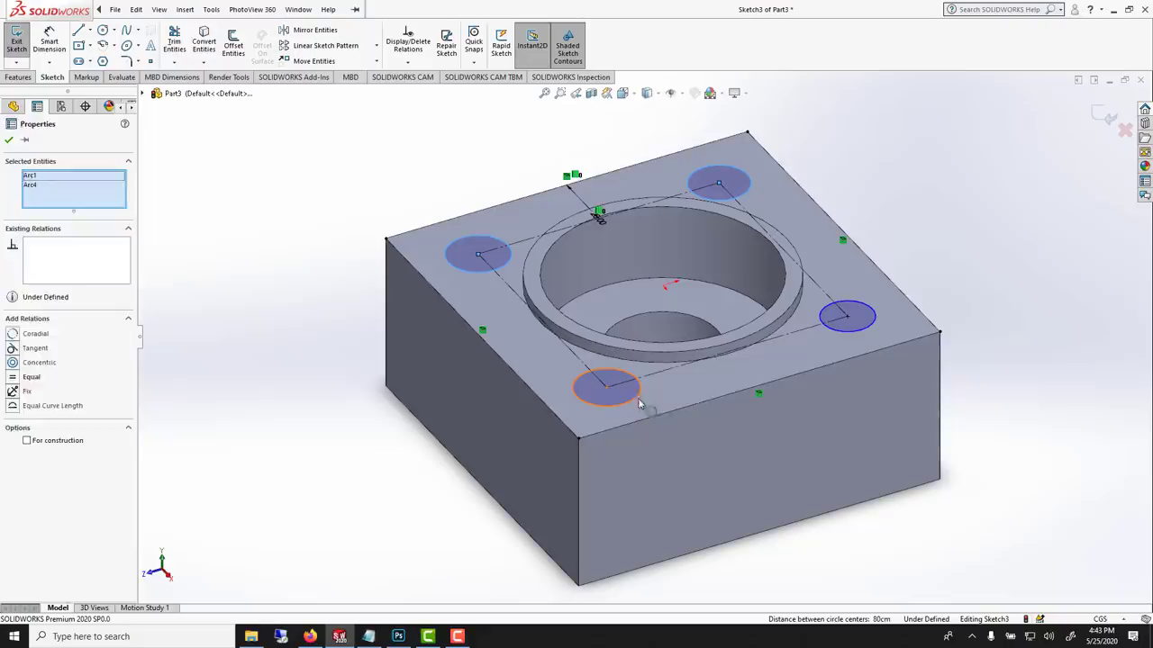
{"action": "left_click", "coordinate": [839, 318], "text": "ctrl"}
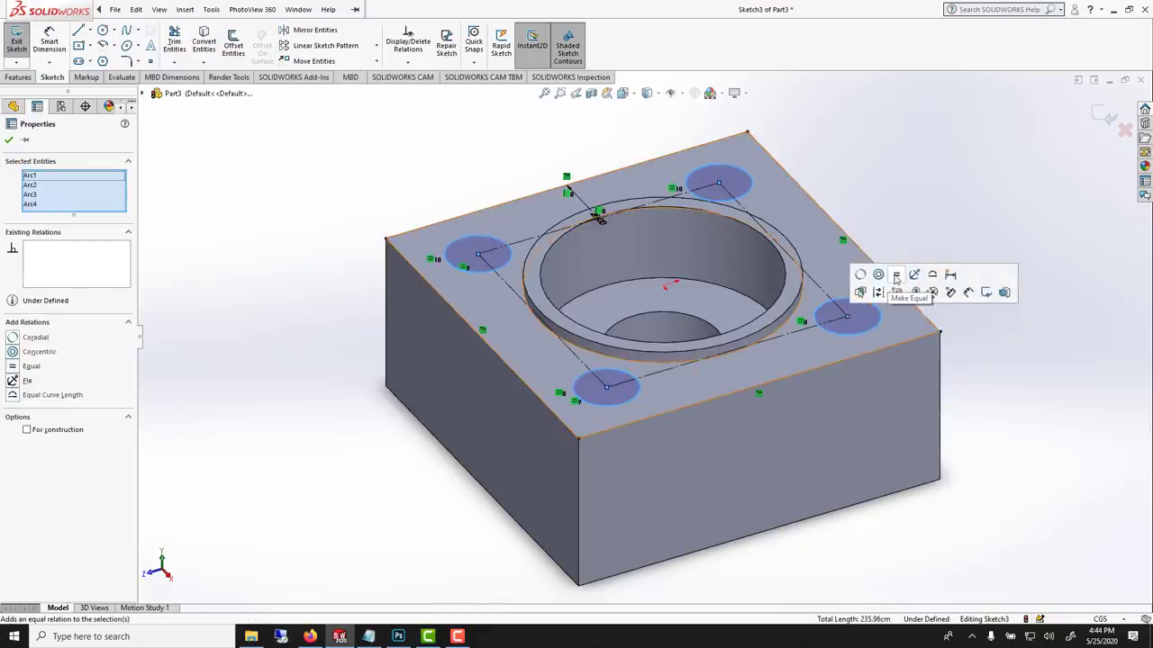
{"action": "left_click", "coordinate": [895, 279]}
{"action": "left_click", "coordinate": [50, 41]}
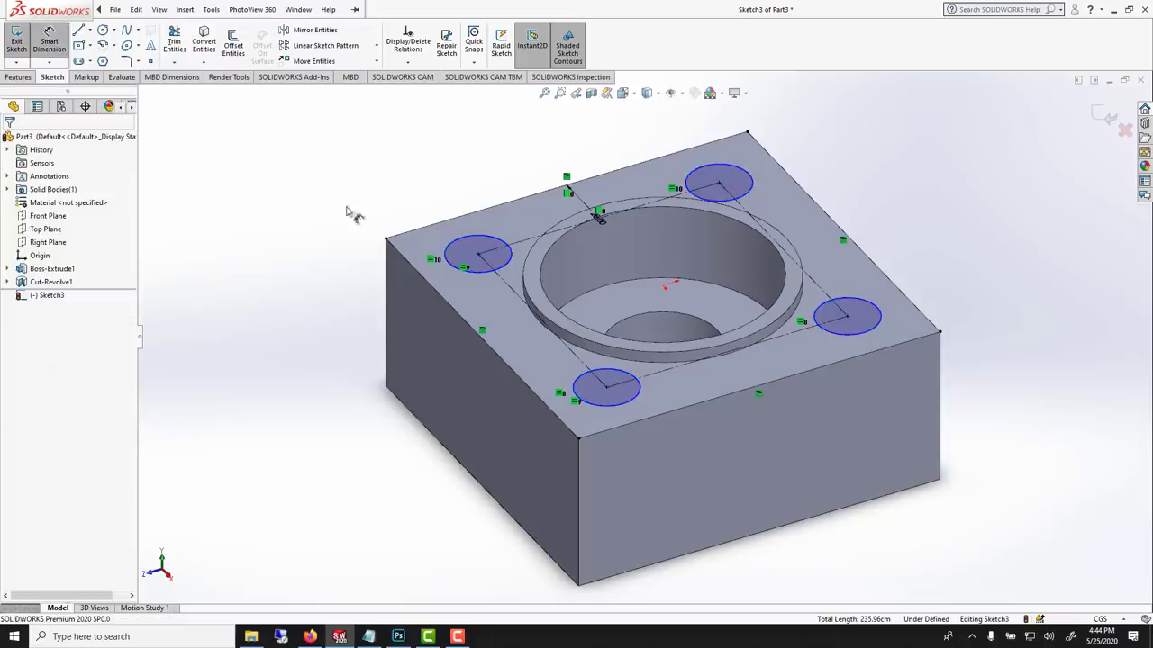
Dimension the top-left corner circle to a 12 cm diameter
{"action": "left_click", "coordinate": [448, 250]}
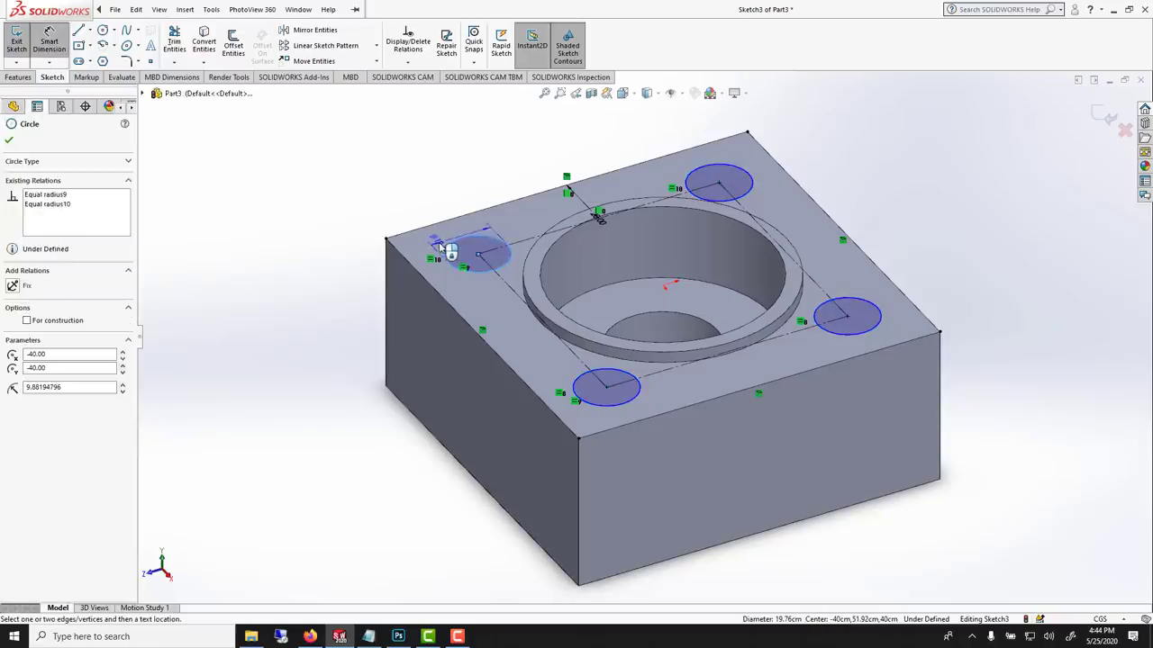
{"action": "left_click", "coordinate": [409, 189]}
{"action": "type", "text": "12"}
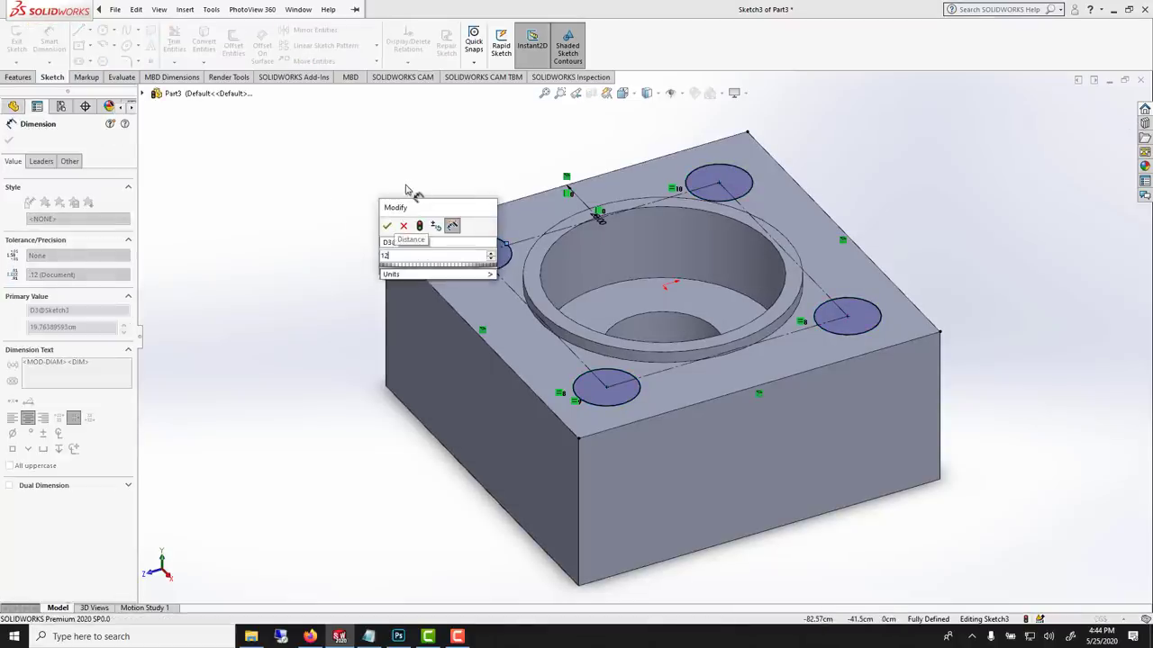
{"action": "key", "text": "Return"}
{"action": "left_click", "coordinate": [9, 141]}
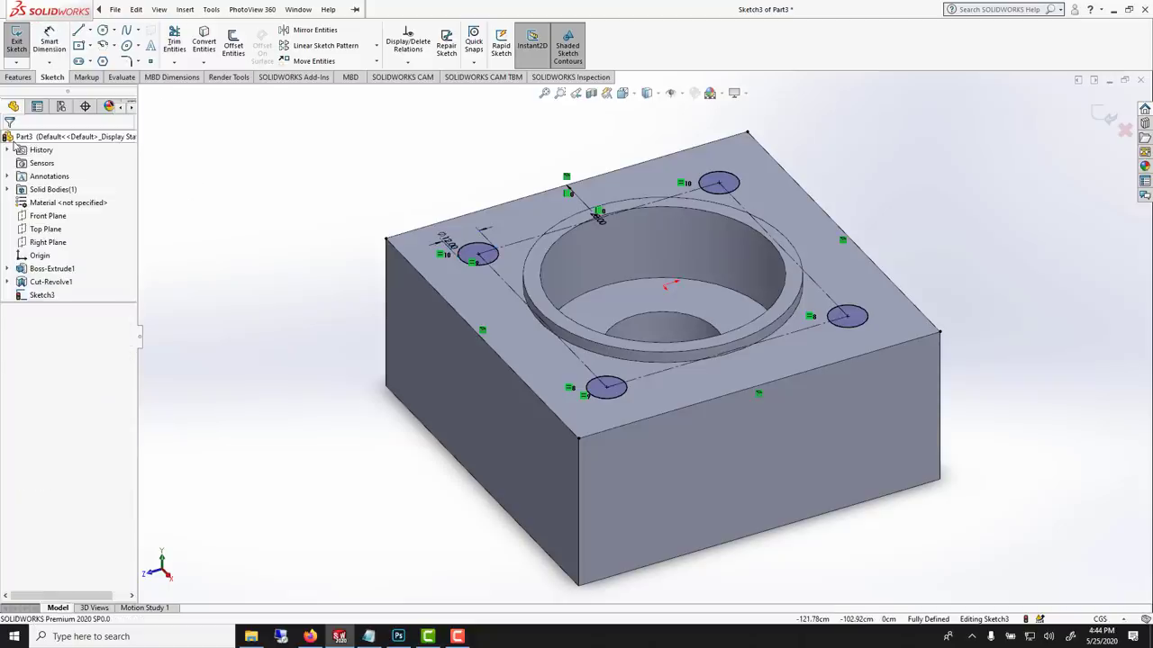
{"action": "left_click", "coordinate": [136, 9]}
Extrude-cut the four 12 cm corner circles Through All as Cut-Extrude1
{"action": "left_click", "coordinate": [30, 78]}
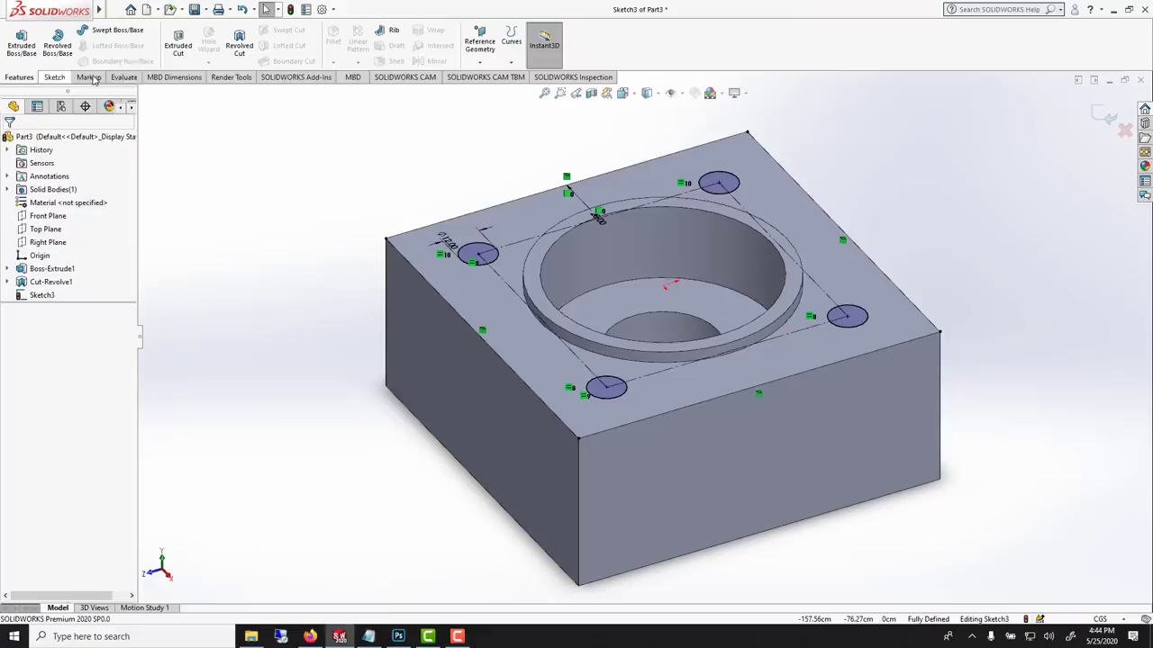
{"action": "left_click", "coordinate": [177, 45]}
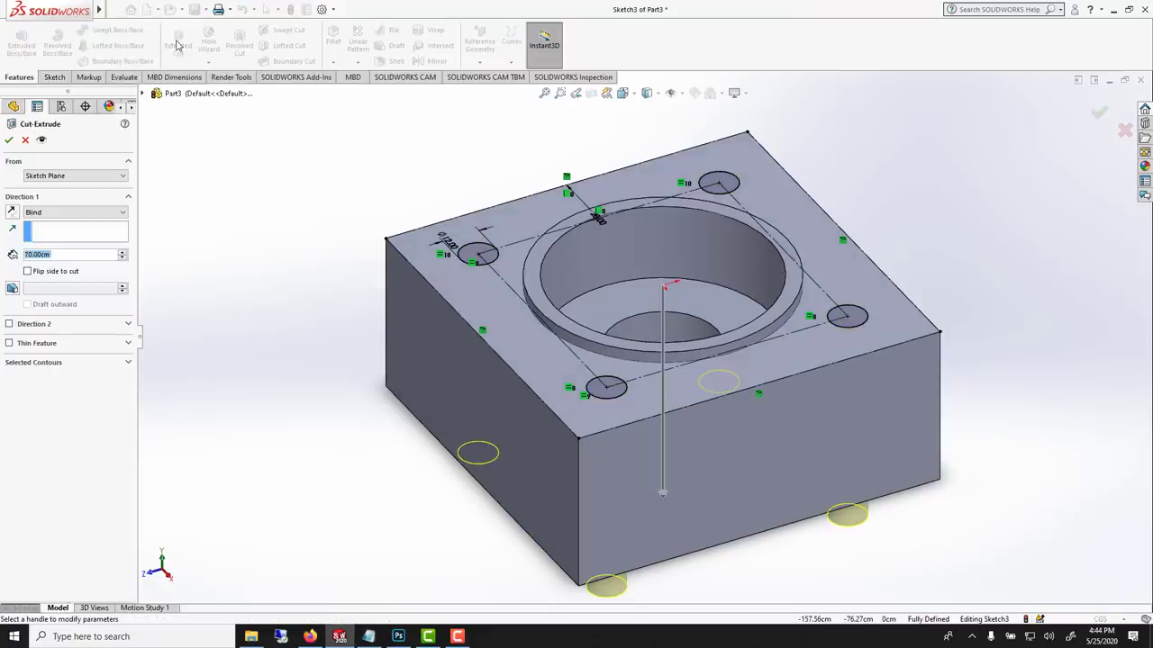
{"action": "left_click", "coordinate": [74, 211]}
{"action": "left_click", "coordinate": [50, 231]}
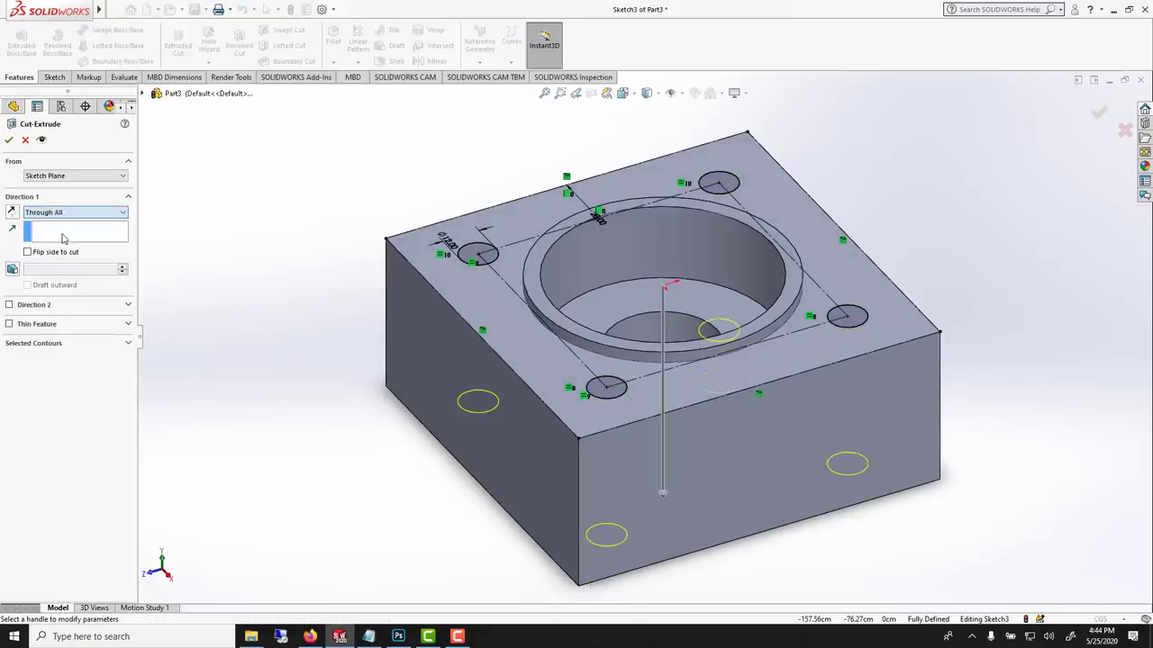
{"action": "left_click", "coordinate": [10, 141]}
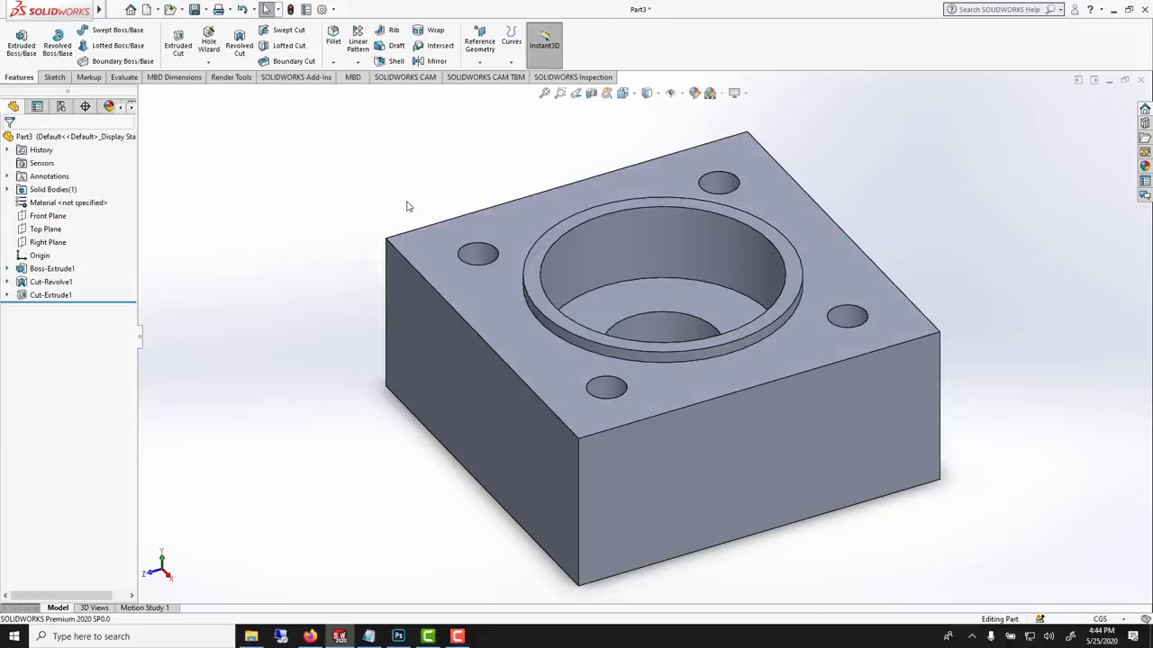
Add Chamfer1 to the block's four vertical corner edges at 12 cm and 45°
{"action": "left_click", "coordinate": [333, 62]}
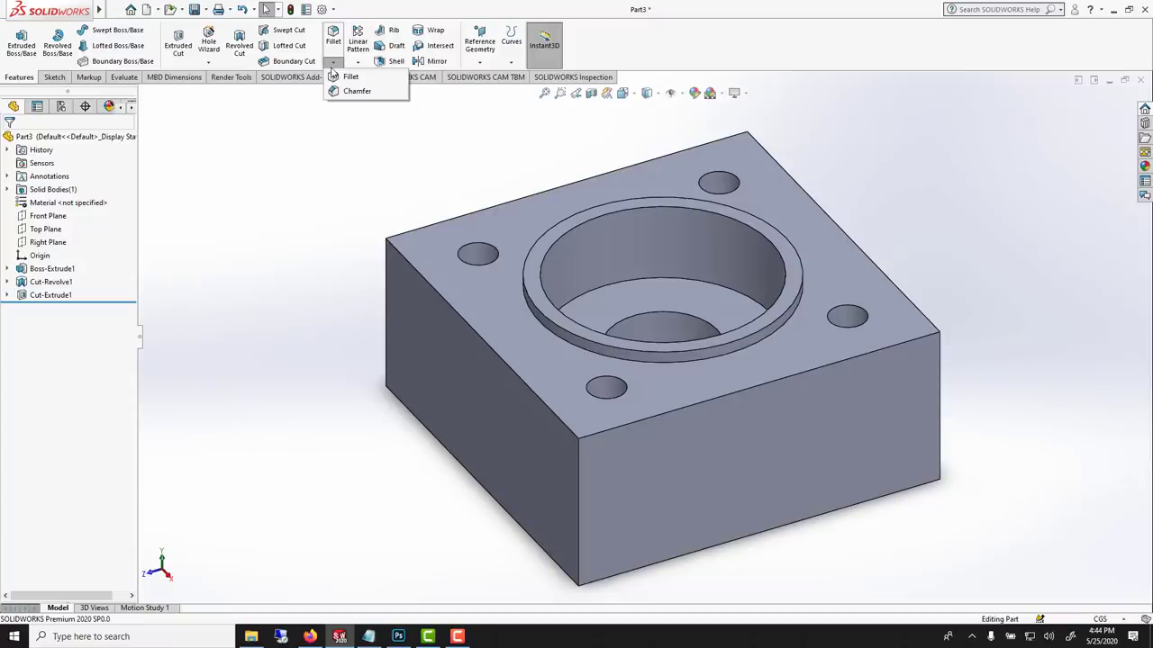
{"action": "left_click", "coordinate": [351, 91]}
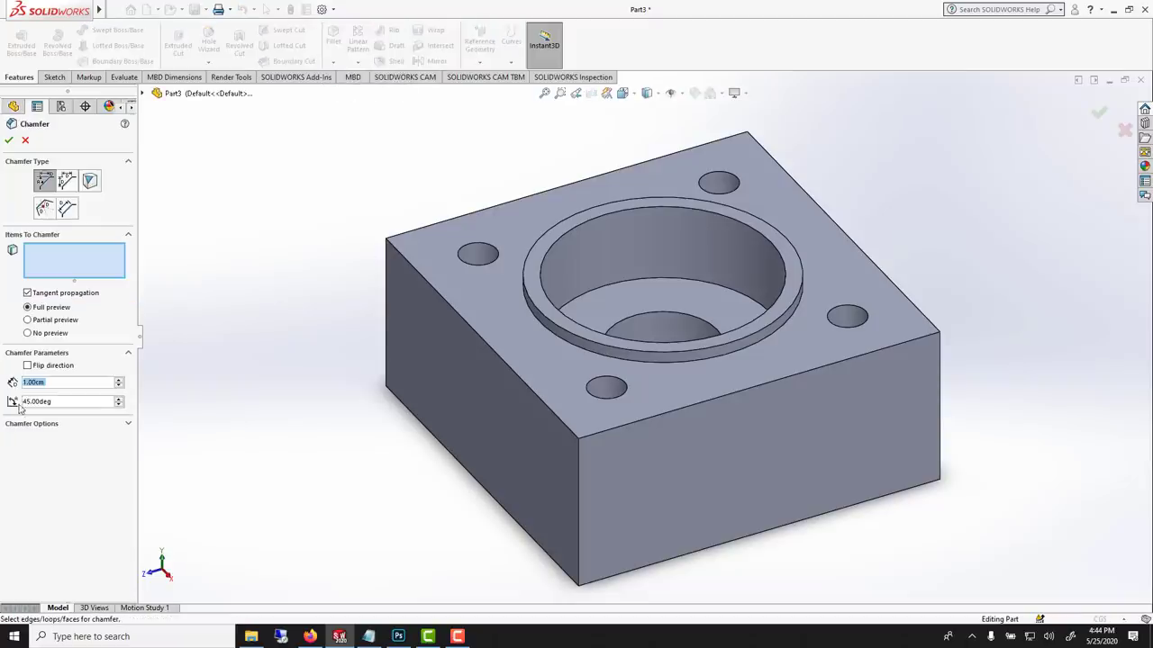
{"action": "left_click", "coordinate": [387, 290]}
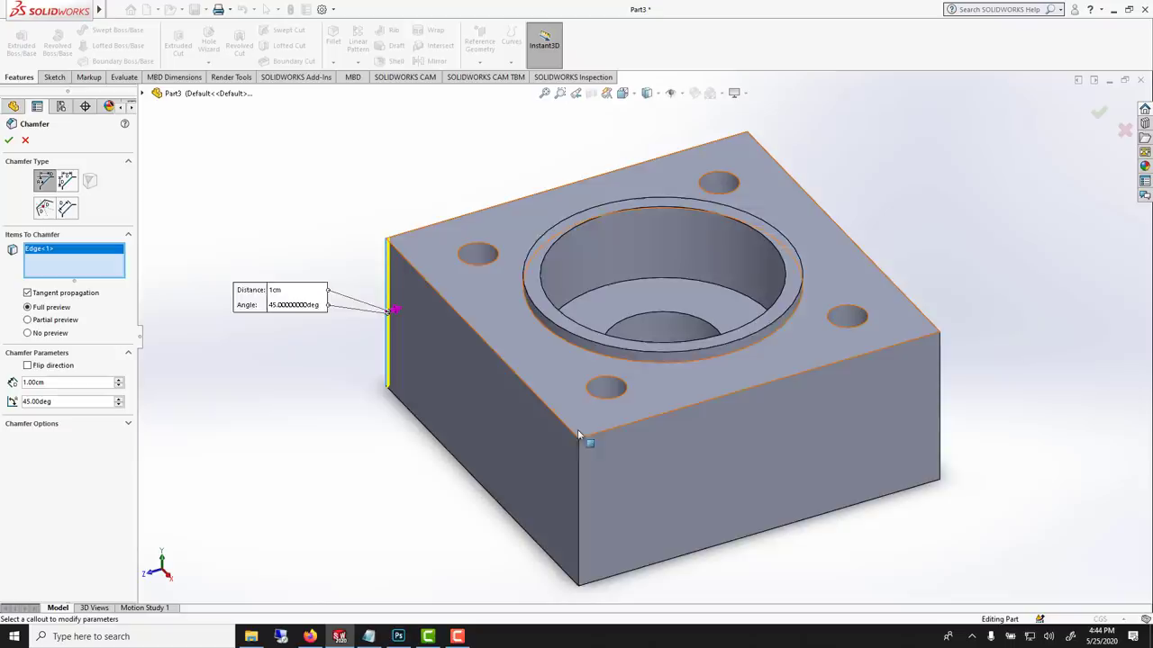
{"action": "left_click", "coordinate": [577, 509]}
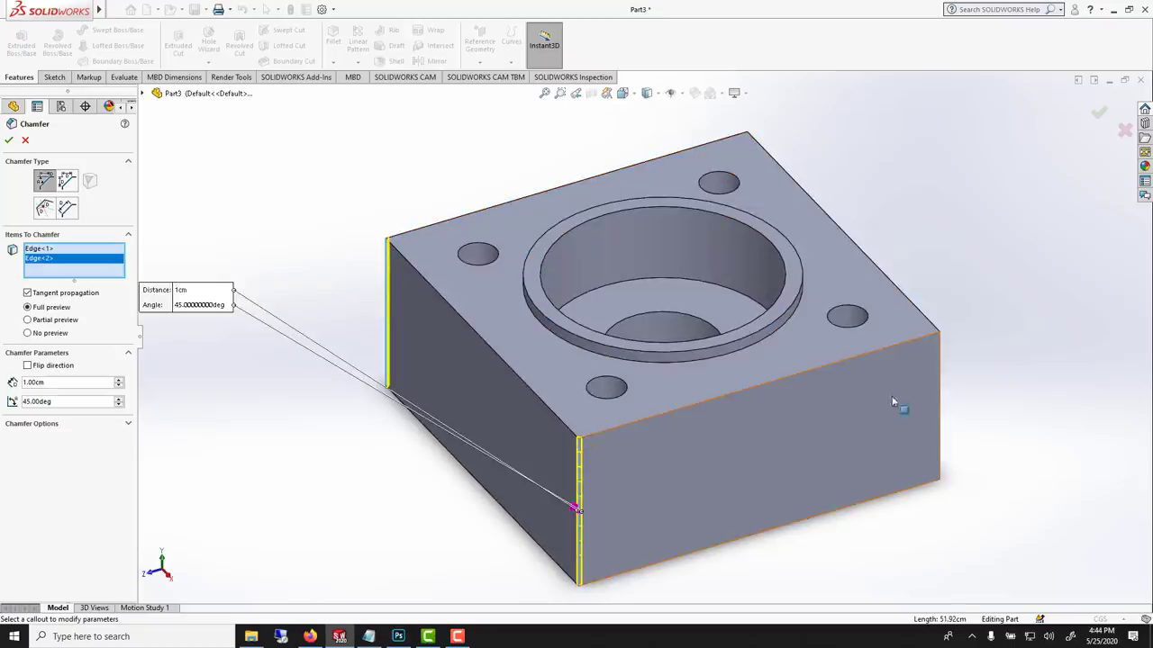
{"action": "left_click", "coordinate": [938, 403]}
{"action": "middle_click_drag", "start_coordinate": [810, 153], "coordinate": [962, 298]}
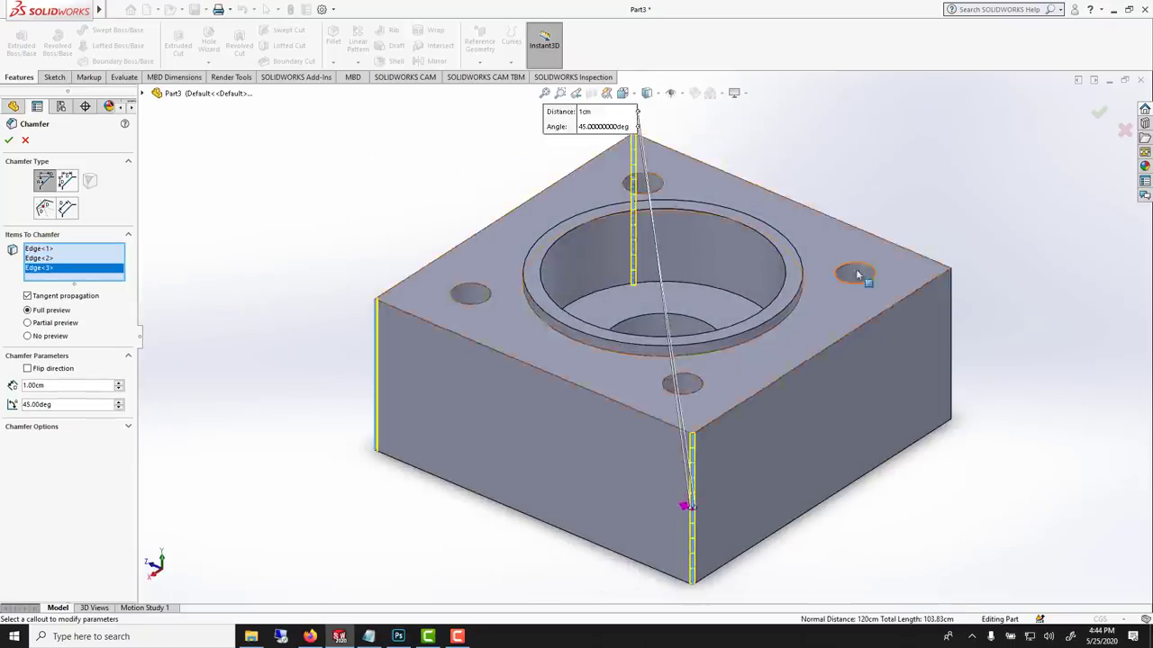
{"action": "left_click", "coordinate": [951, 307]}
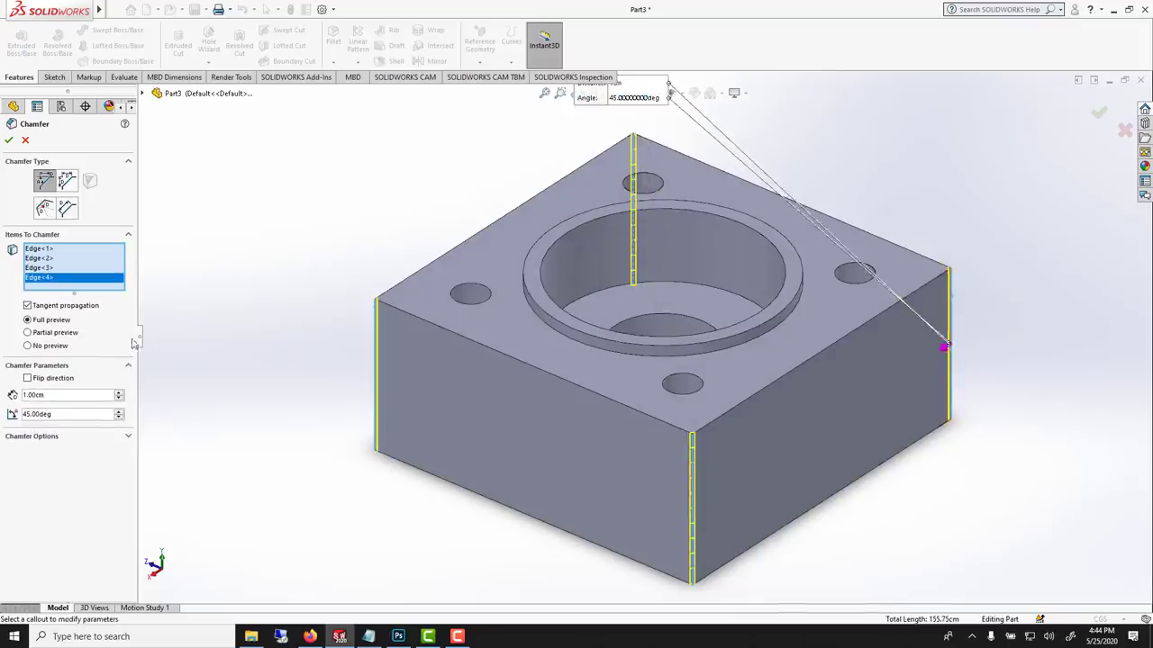
{"action": "type", "text": "10"}
{"action": "middle_click_drag", "start_coordinate": [945, 342], "coordinate": [358, 410]}
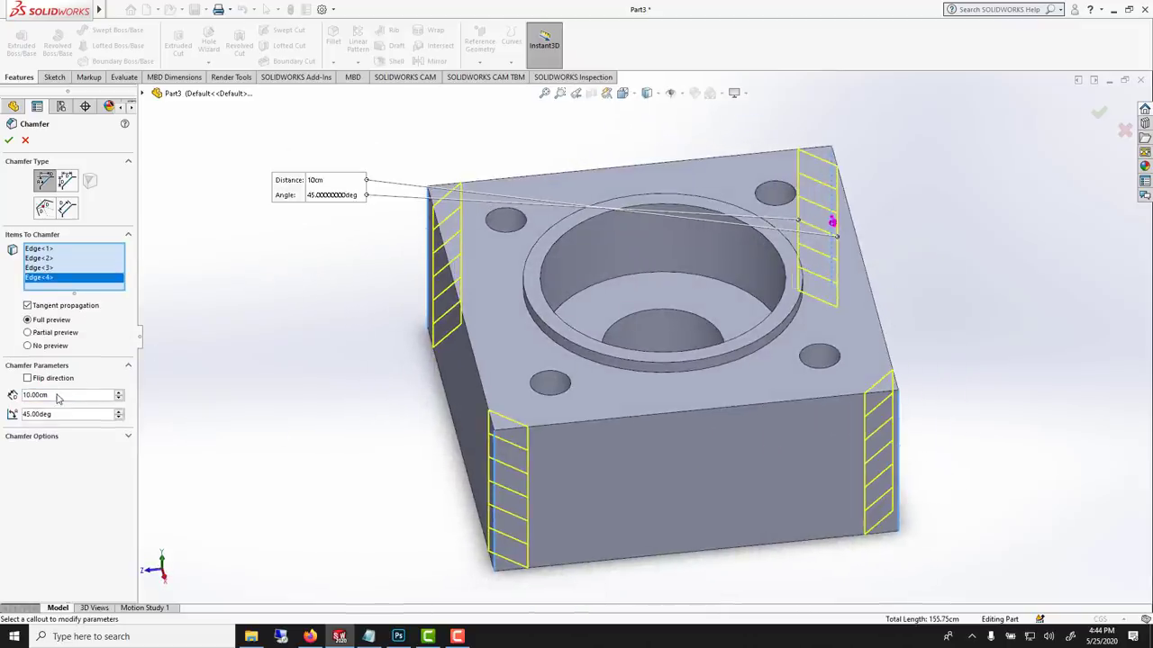
{"action": "key", "text": "Return"}
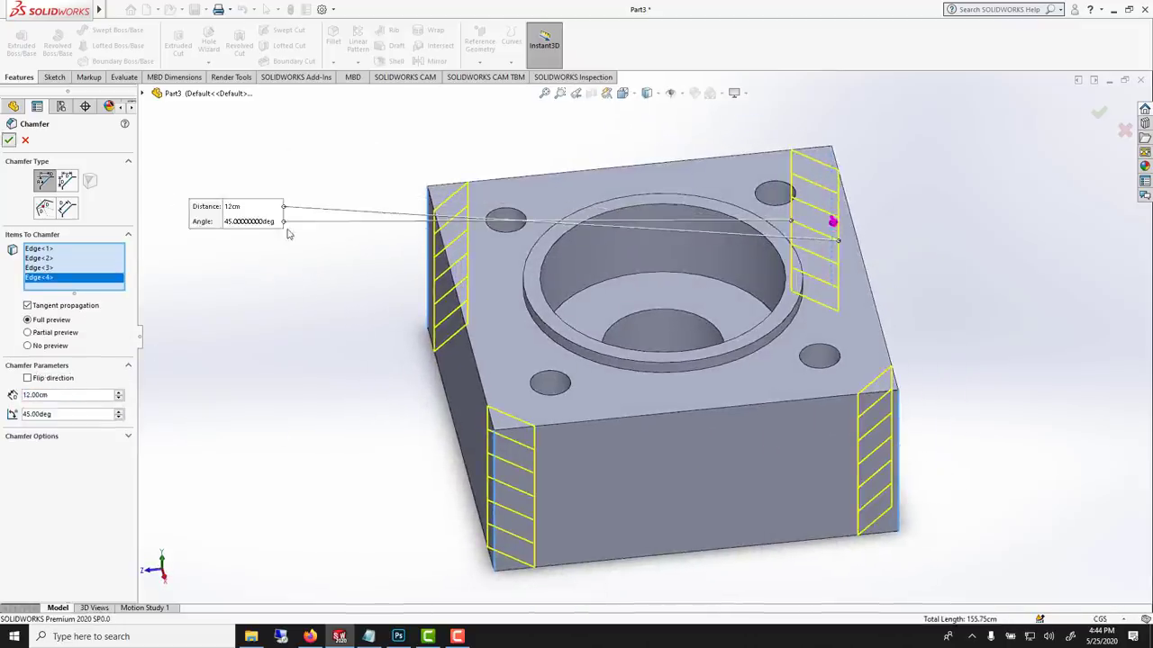
{"action": "middle_click_drag", "start_coordinate": [286, 241], "coordinate": [521, 357]}
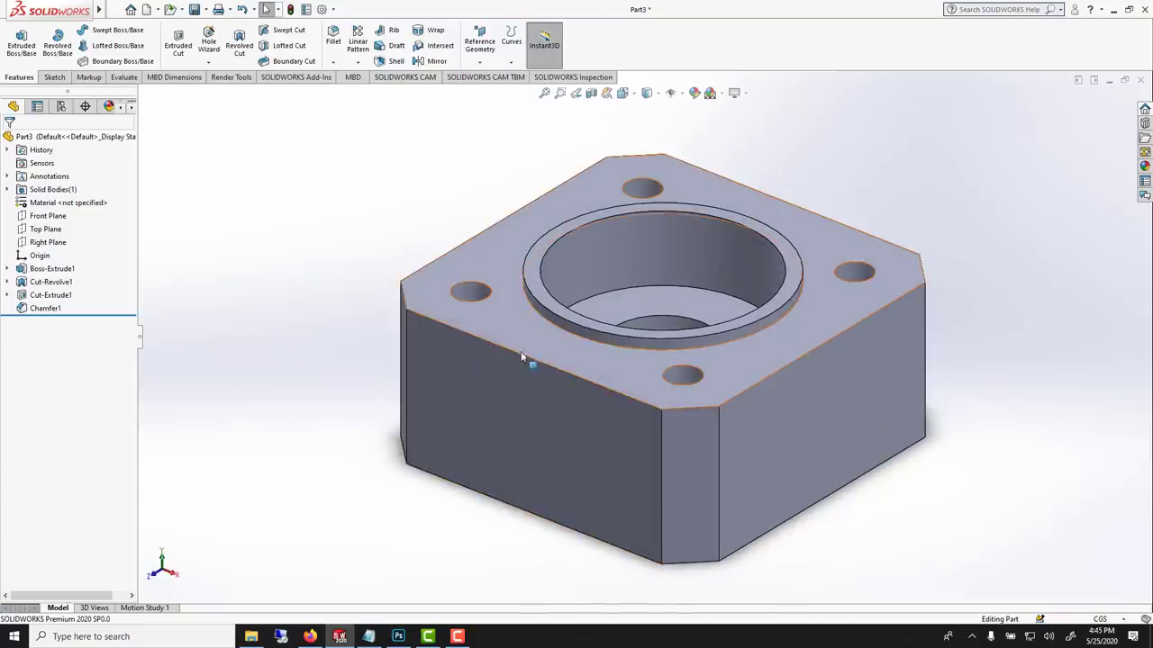
Draw a vertical straight slot on the front face, from above the top edge down over the bore
{"action": "left_click", "coordinate": [539, 412]}
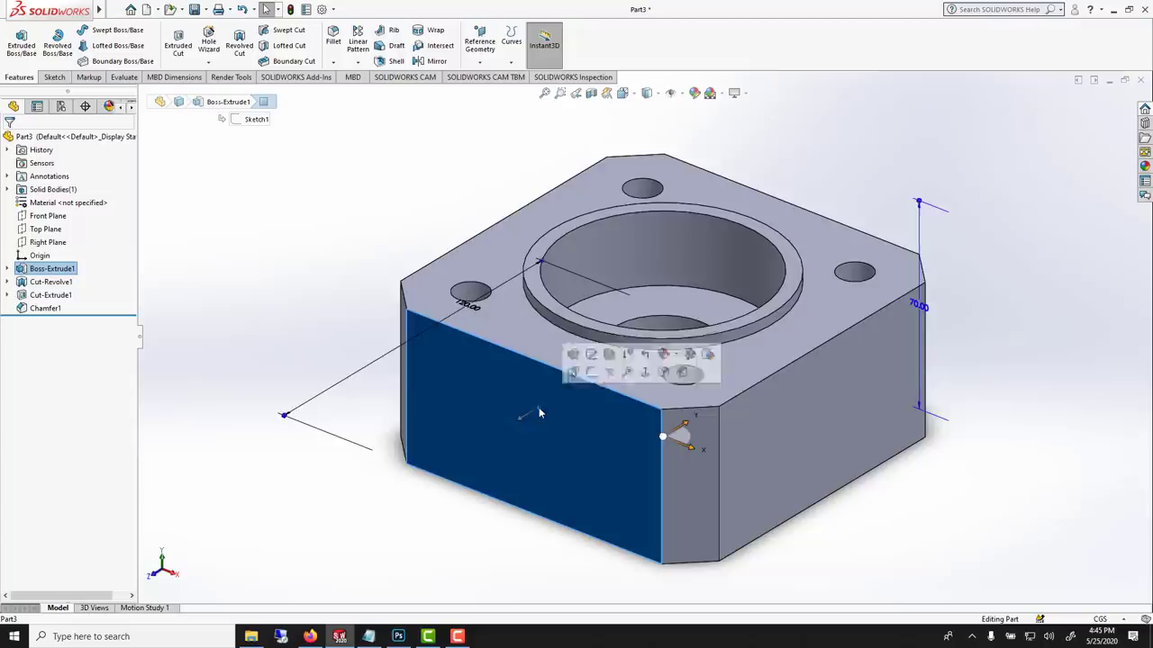
{"action": "key", "text": "ctrl+8"}
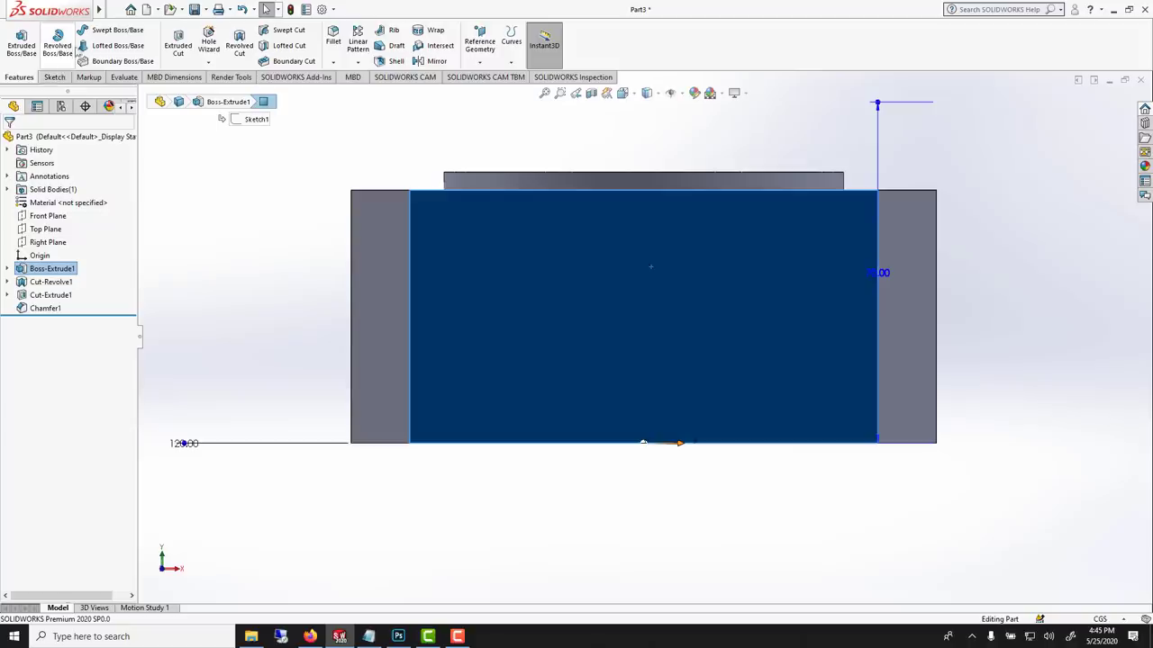
{"action": "left_click", "coordinate": [59, 78]}
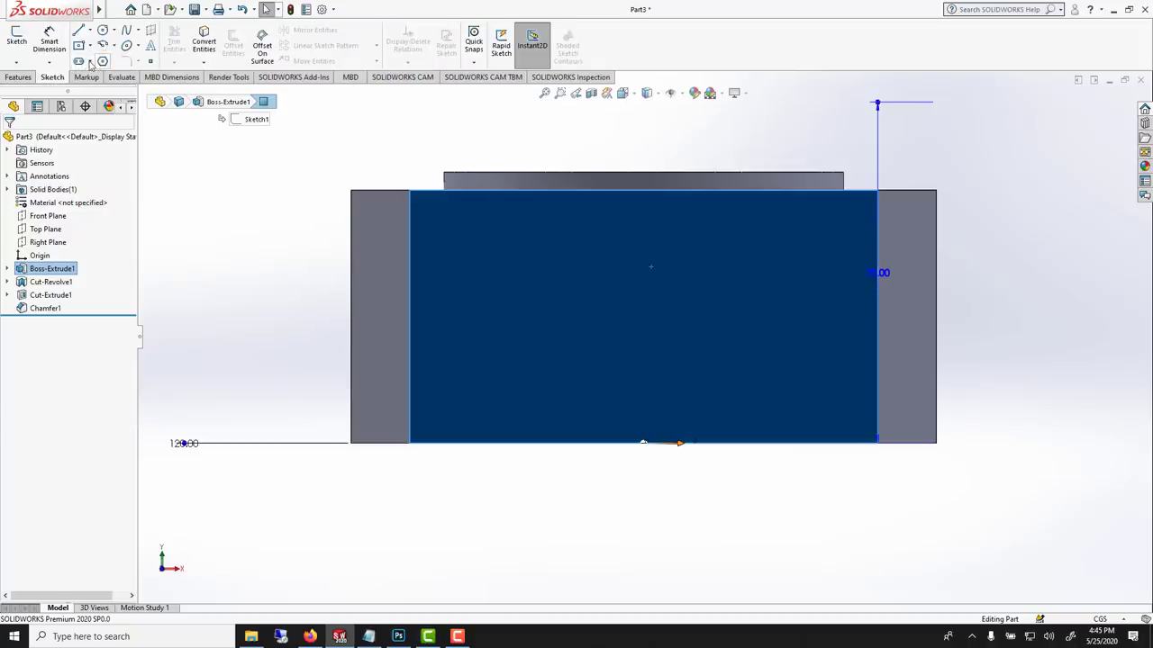
{"action": "left_click", "coordinate": [90, 63]}
{"action": "left_click", "coordinate": [97, 76]}
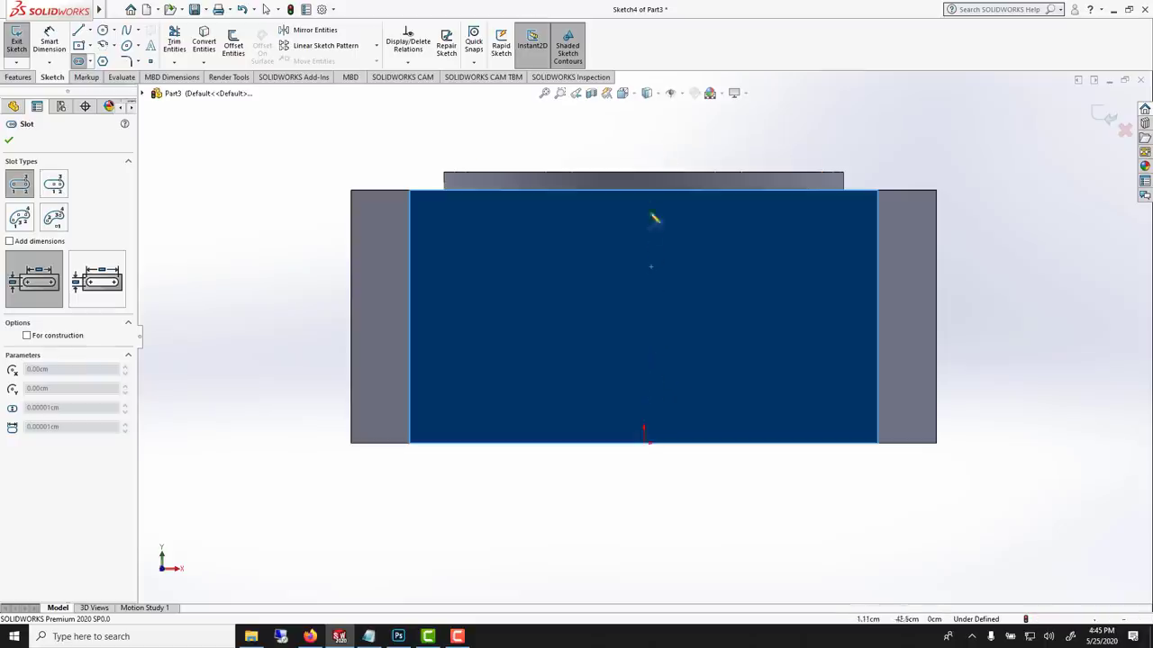
{"action": "left_click", "coordinate": [643, 149]}
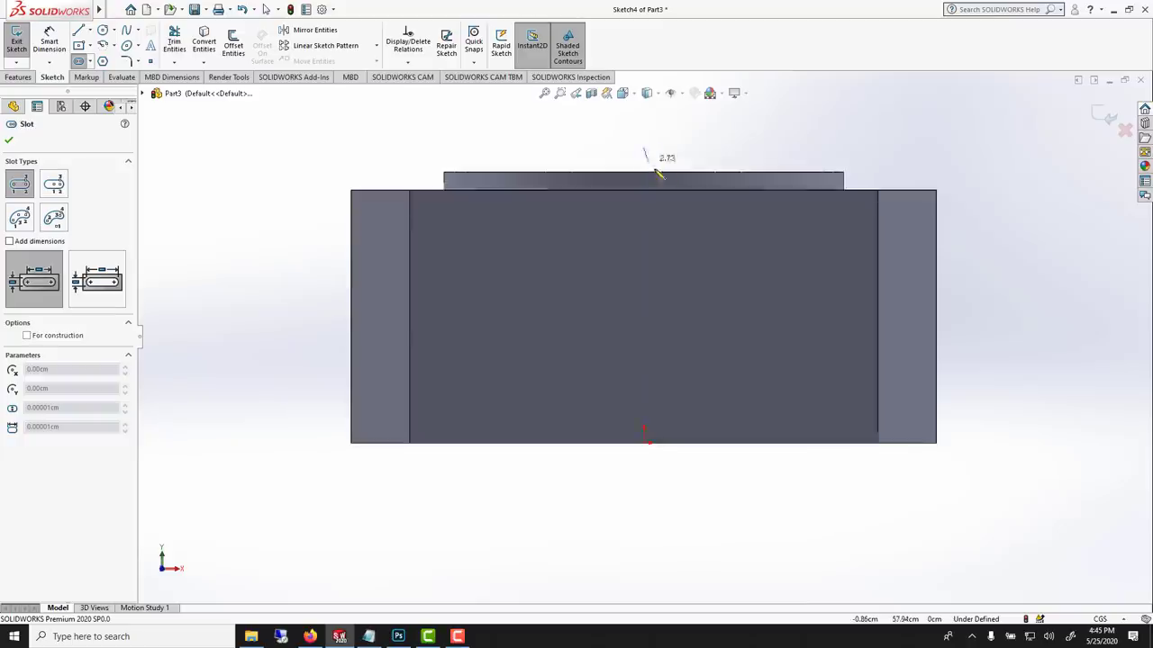
{"action": "left_click", "coordinate": [643, 235]}
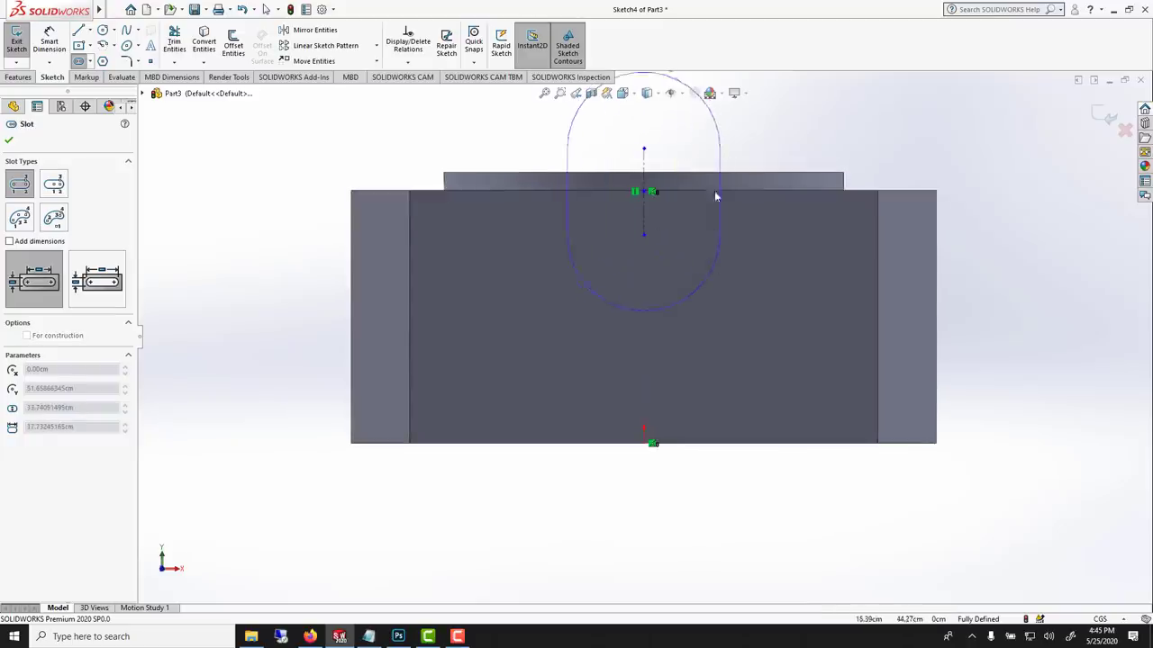
{"action": "left_click", "coordinate": [740, 242]}
{"action": "left_click", "coordinate": [9, 139]}
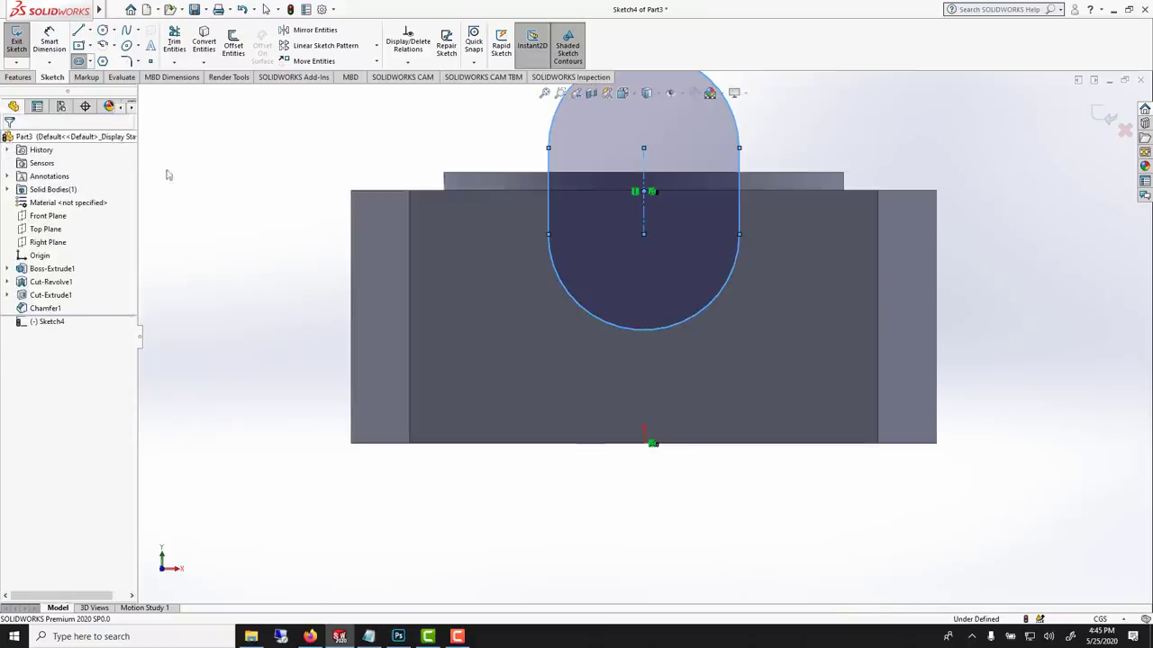
{"action": "left_click_drag", "start_coordinate": [644, 235], "coordinate": [645, 267]}
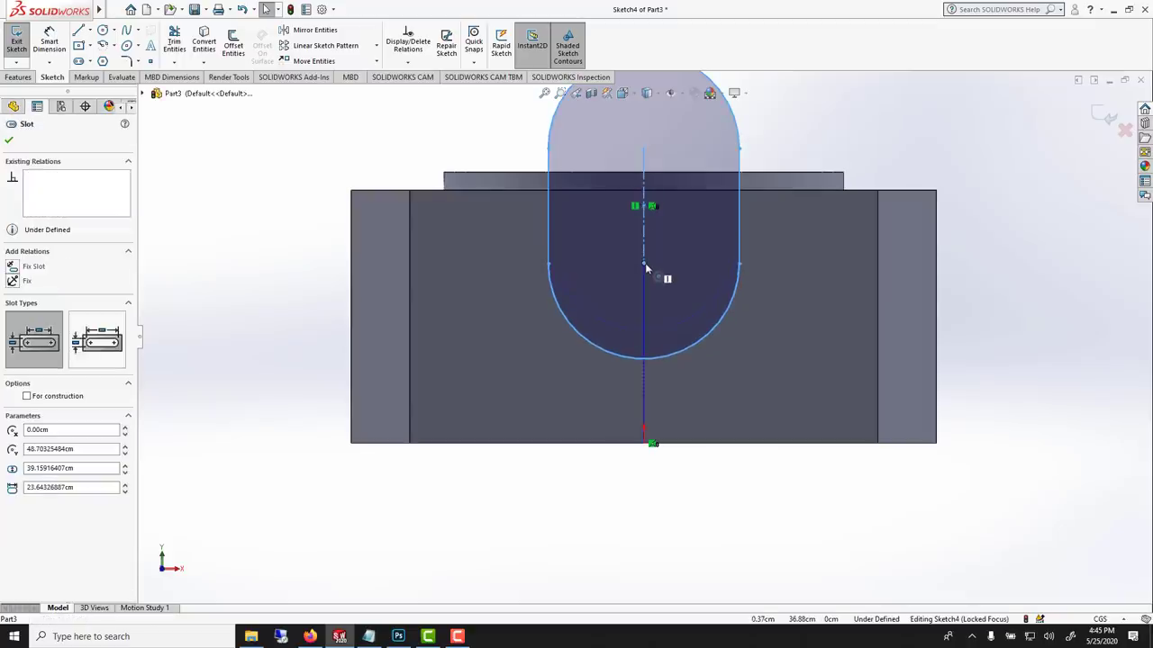
{"action": "key", "text": "ctrl+7"}
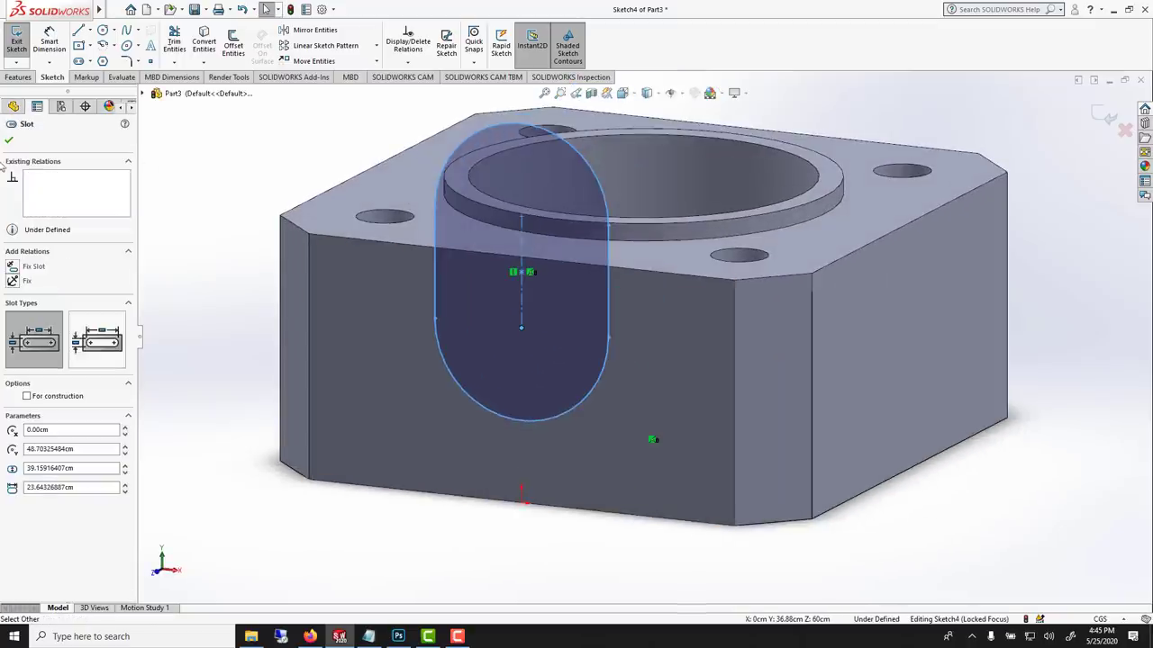
{"action": "left_click", "coordinate": [9, 142]}
Extrude-cut the slot 8 cm Blind with a 45° outward draft as Cut-Extrude2
{"action": "left_click", "coordinate": [18, 78]}
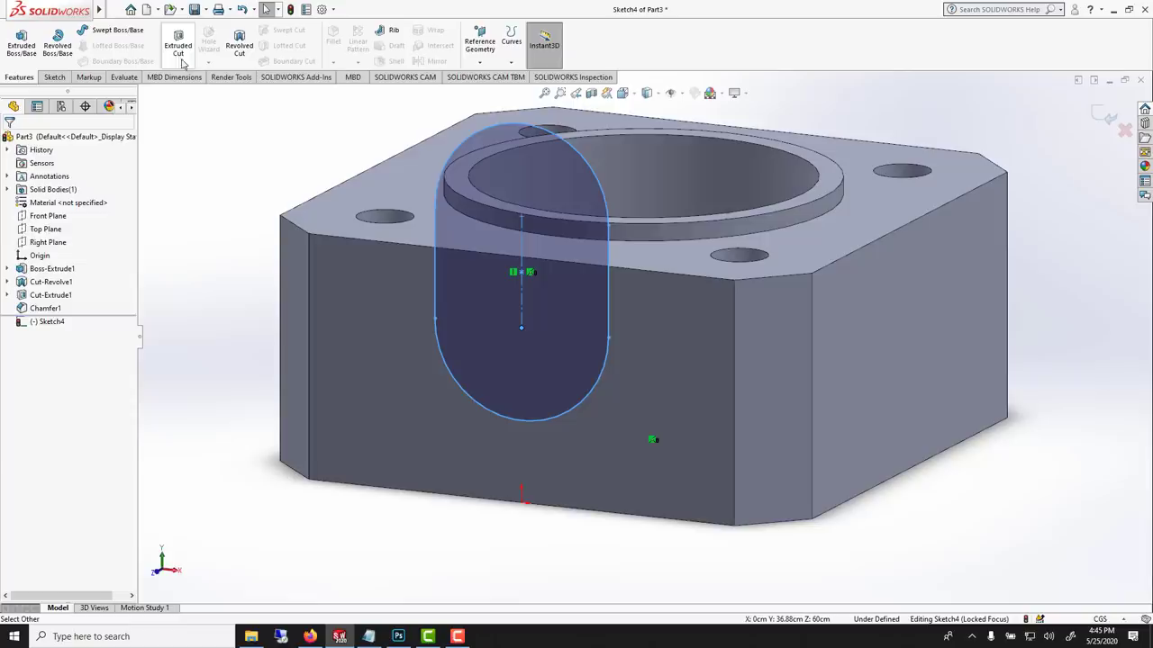
{"action": "left_click", "coordinate": [177, 40]}
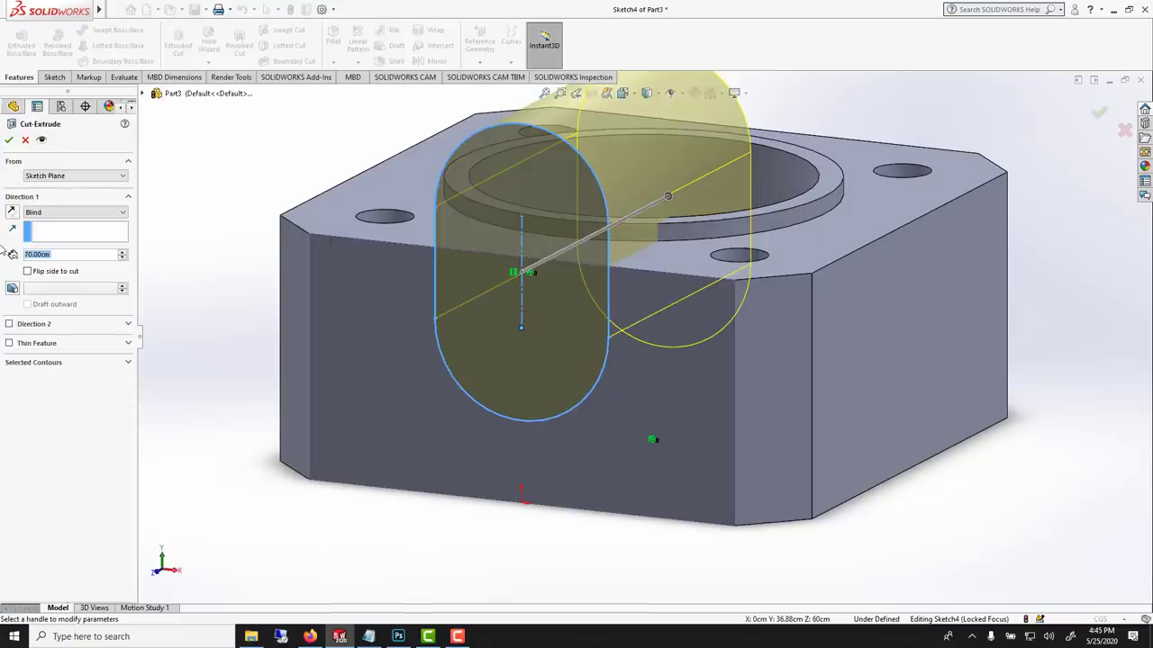
{"action": "type", "text": "10"}
{"action": "key", "text": "Return"}
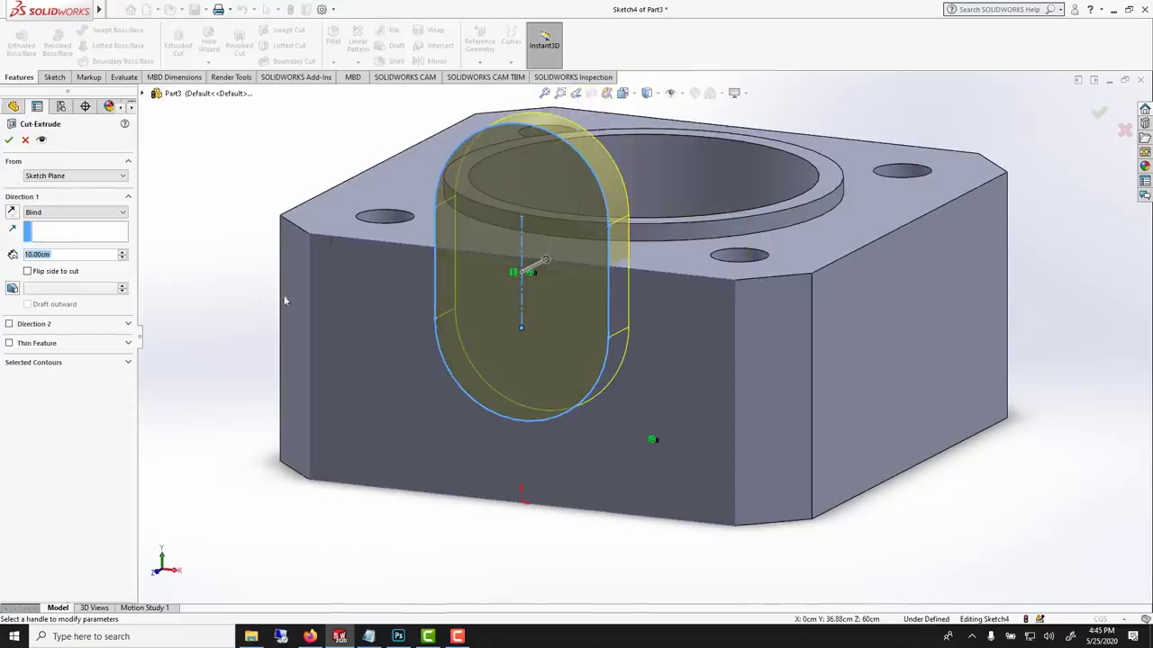
{"action": "middle_click_drag", "start_coordinate": [287, 301], "coordinate": [237, 301]}
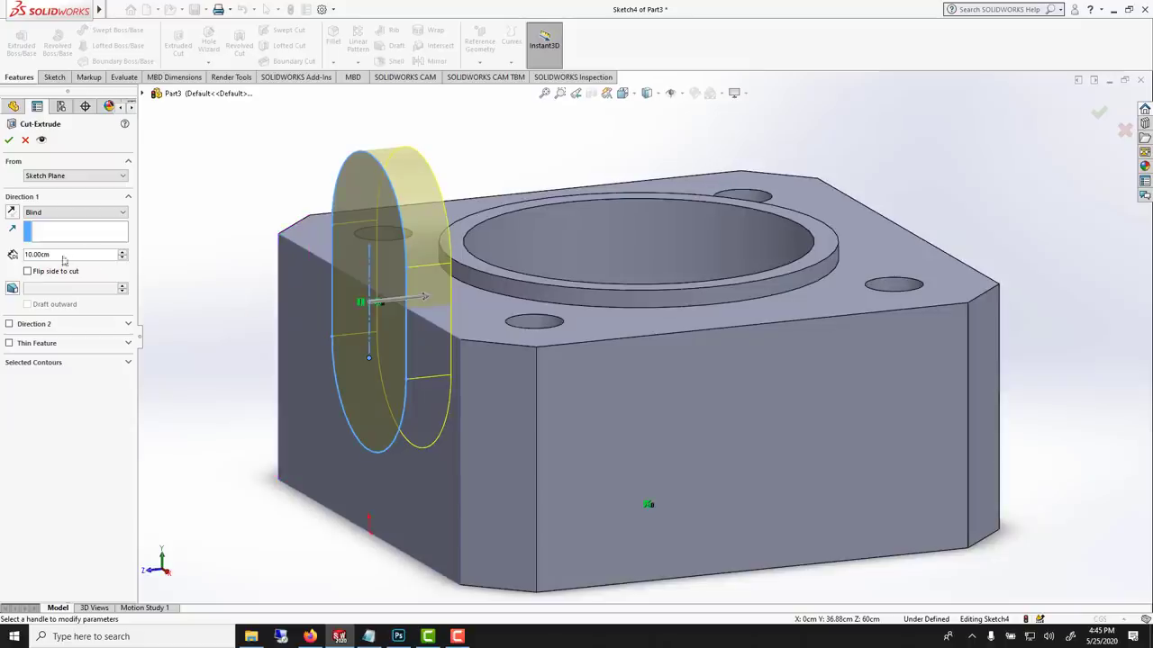
{"action": "type", "text": "8"}
{"action": "key", "text": "Return"}
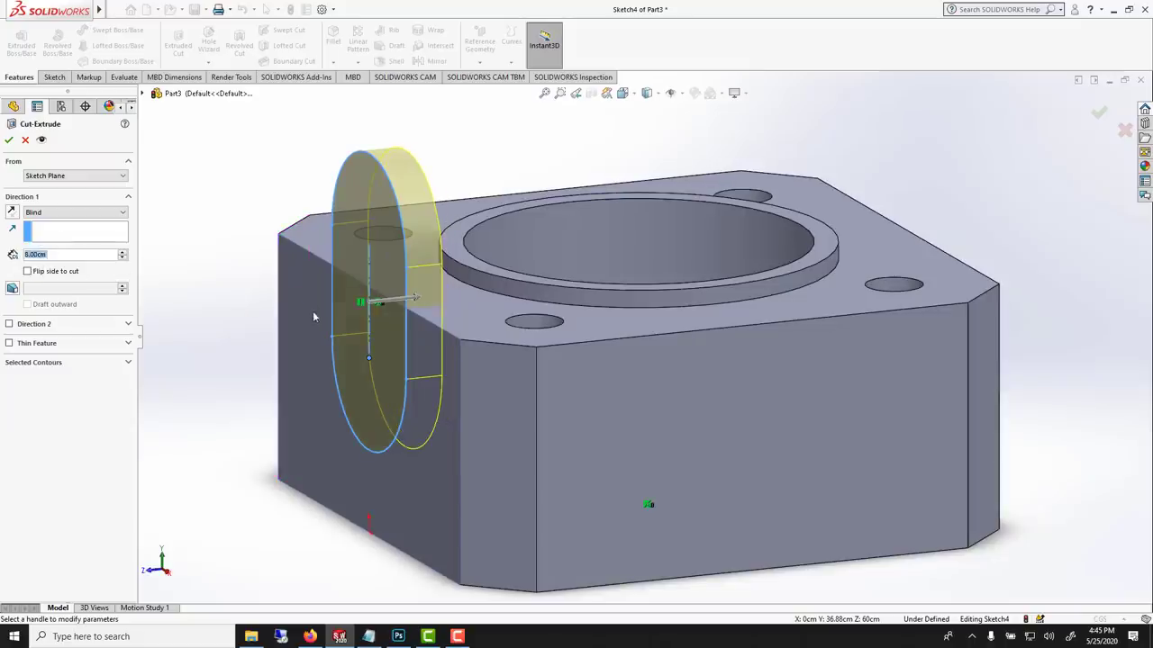
{"action": "middle_click_drag", "start_coordinate": [316, 315], "coordinate": [271, 306]}
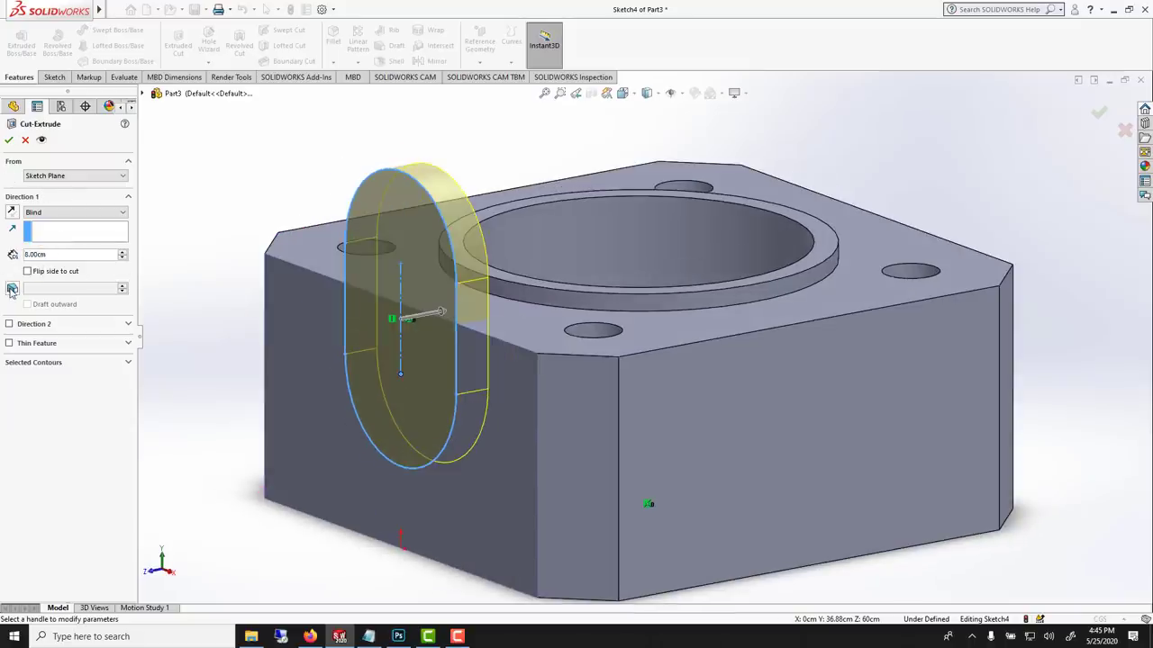
{"action": "left_click", "coordinate": [12, 289]}
{"action": "middle_click_drag", "start_coordinate": [262, 341], "coordinate": [233, 337]}
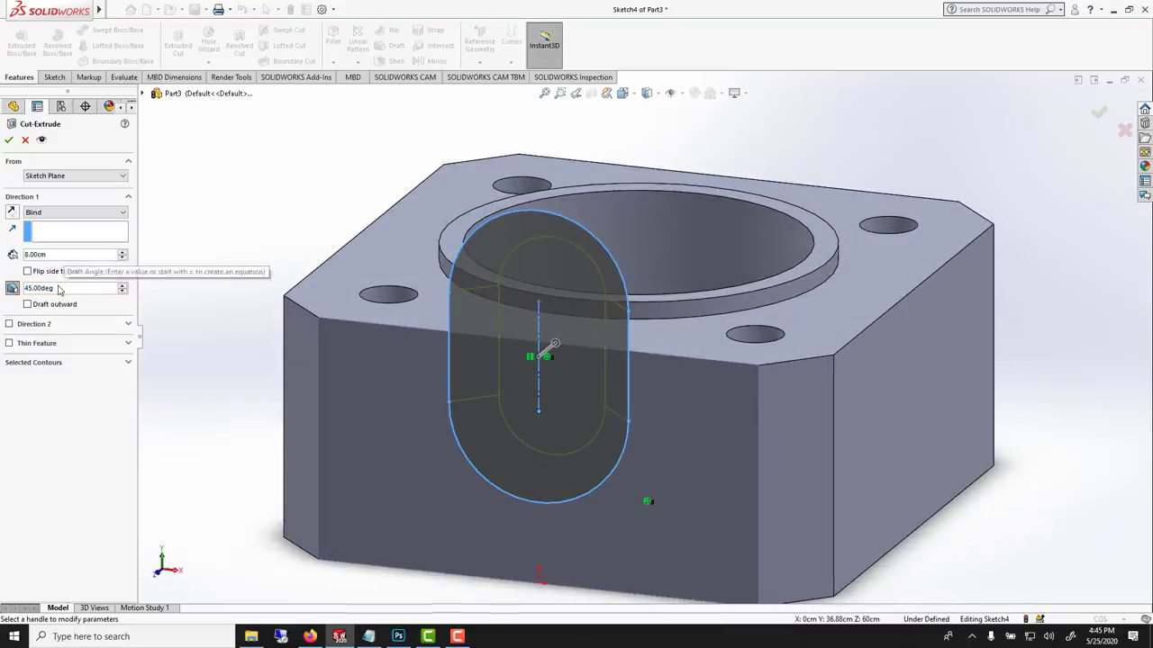
{"action": "left_click_drag", "start_coordinate": [59, 289], "coordinate": [20, 287]}
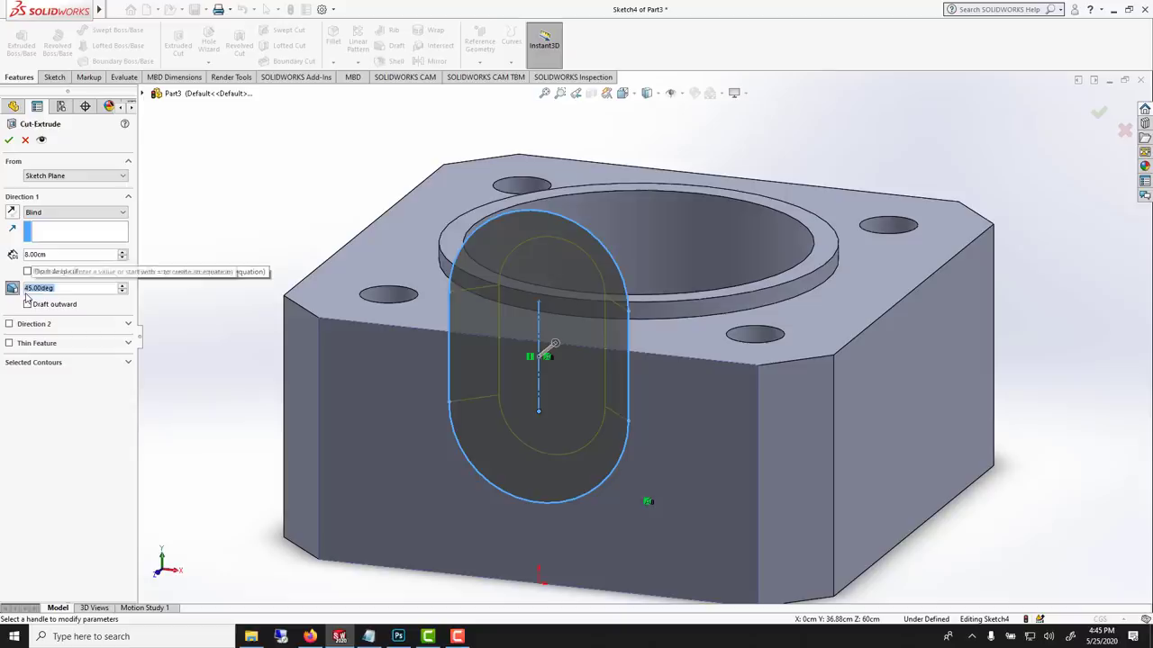
{"action": "left_click", "coordinate": [28, 304]}
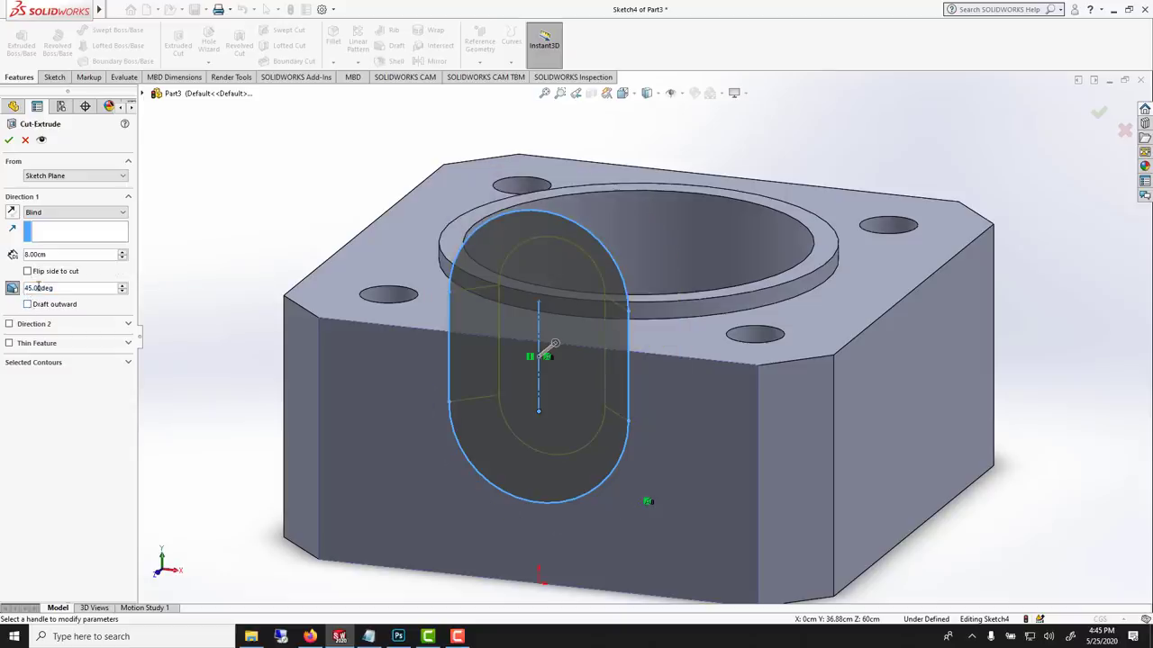
{"action": "left_click", "coordinate": [11, 138]}
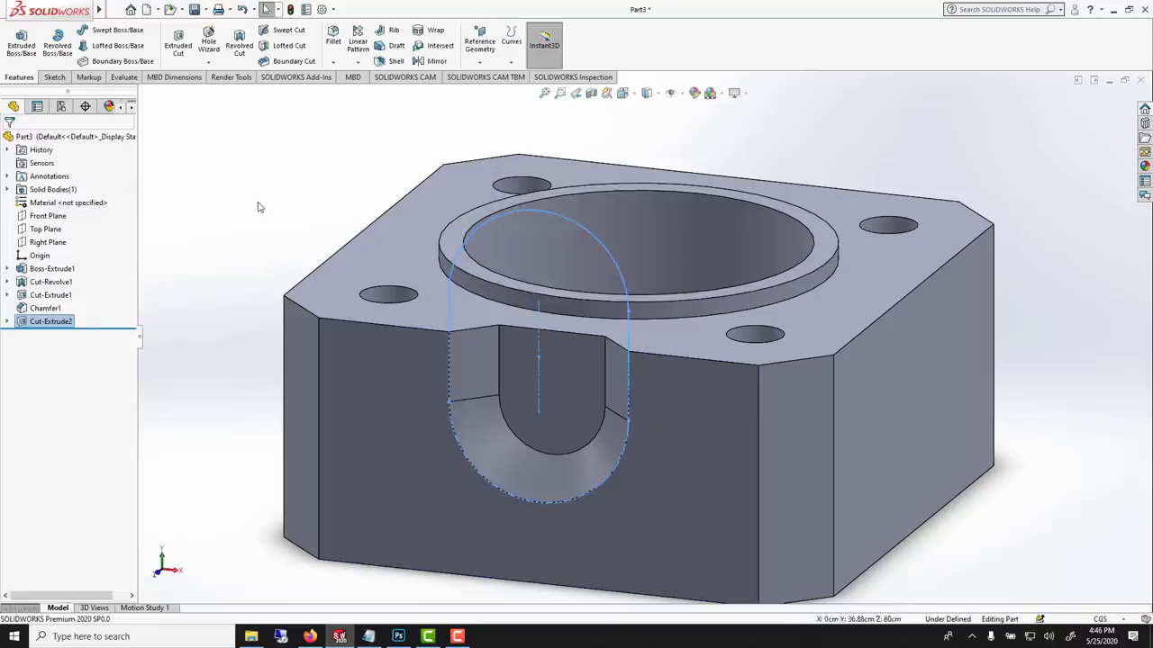
Edit Sketch4 to widen the slot so Cut-Extrude2 rebuilds as a broader pocket
{"action": "middle_click_drag", "start_coordinate": [261, 255], "coordinate": [240, 244]}
{"action": "scroll", "coordinate": [436, 354], "scroll_direction": "down", "scroll_amount": 2}
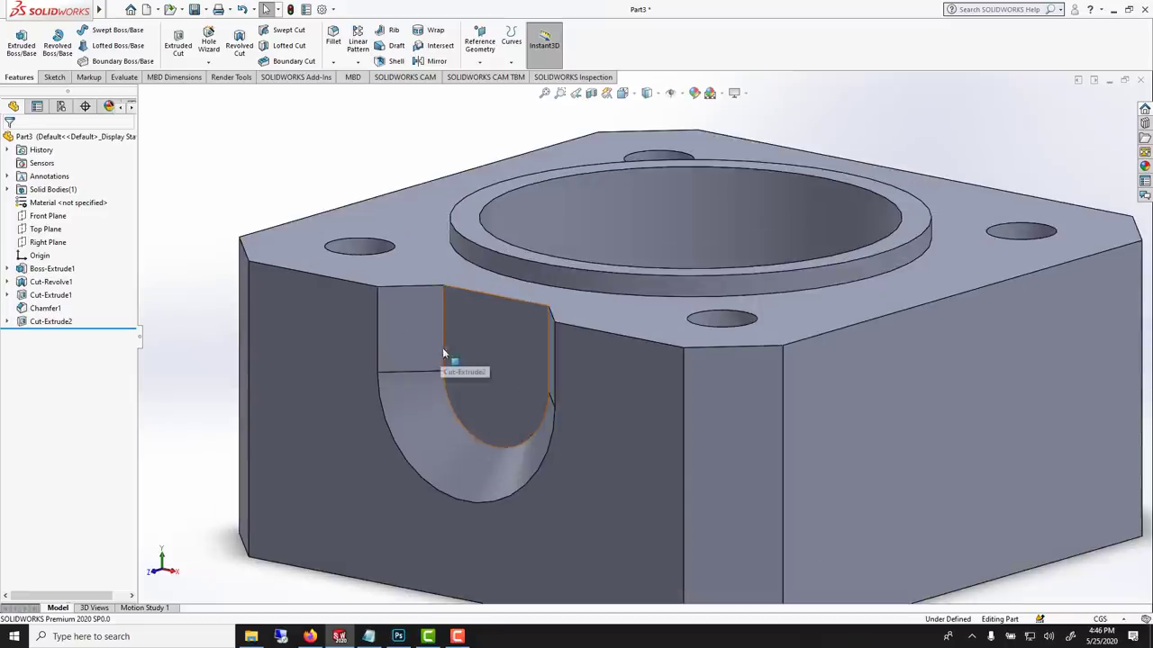
{"action": "scroll", "coordinate": [423, 328], "scroll_direction": "up", "scroll_amount": 3}
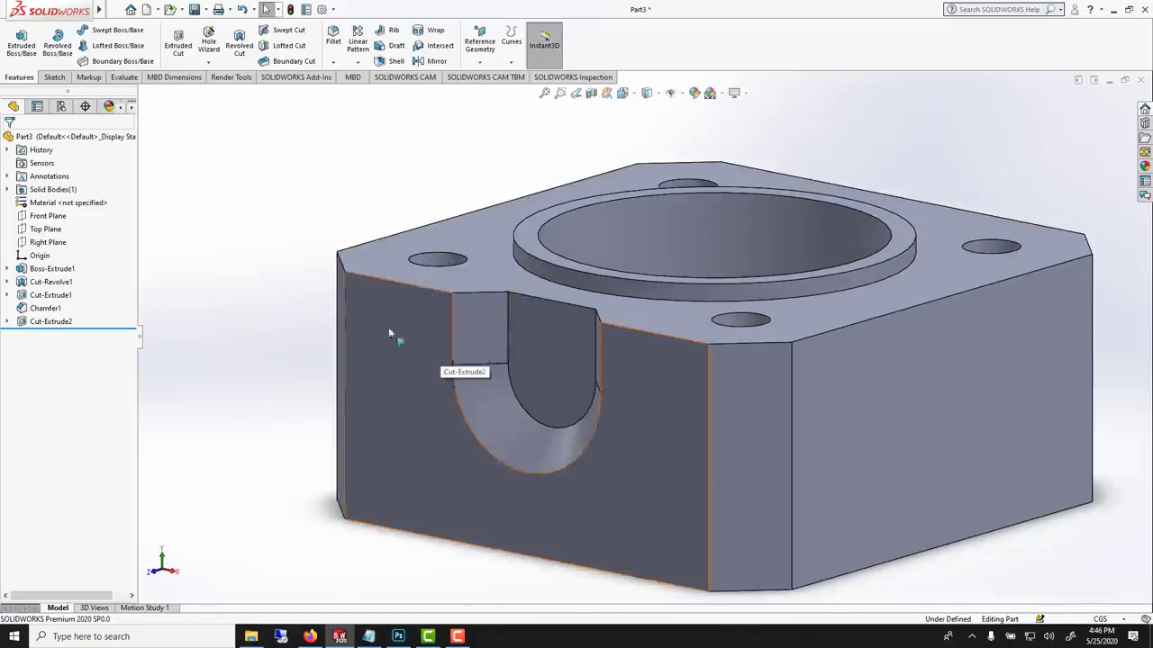
{"action": "left_click", "coordinate": [8, 321]}
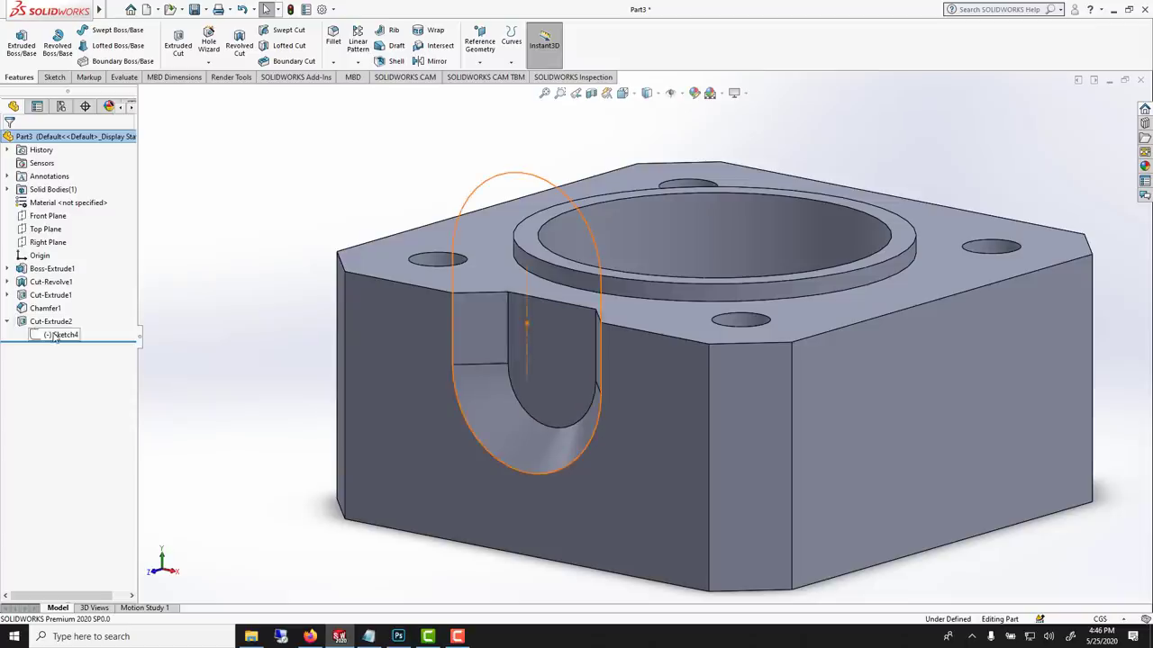
{"action": "left_click", "coordinate": [56, 335]}
{"action": "left_click", "coordinate": [65, 308]}
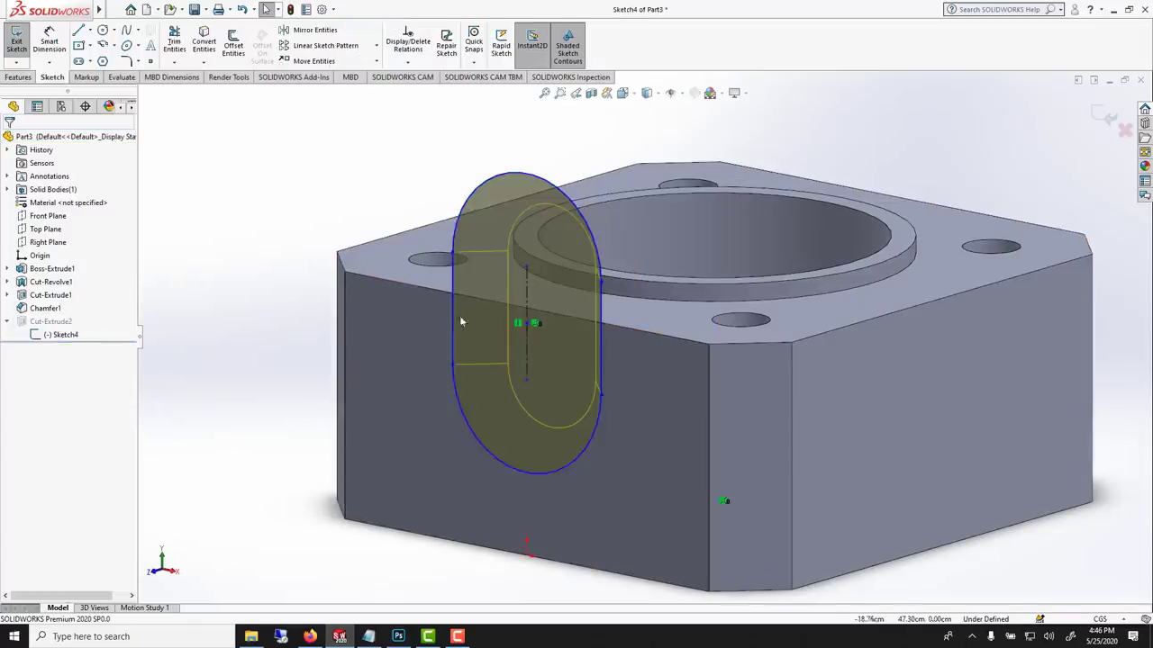
{"action": "left_click_drag", "start_coordinate": [602, 349], "coordinate": [621, 352]}
{"action": "left_click", "coordinate": [10, 142]}
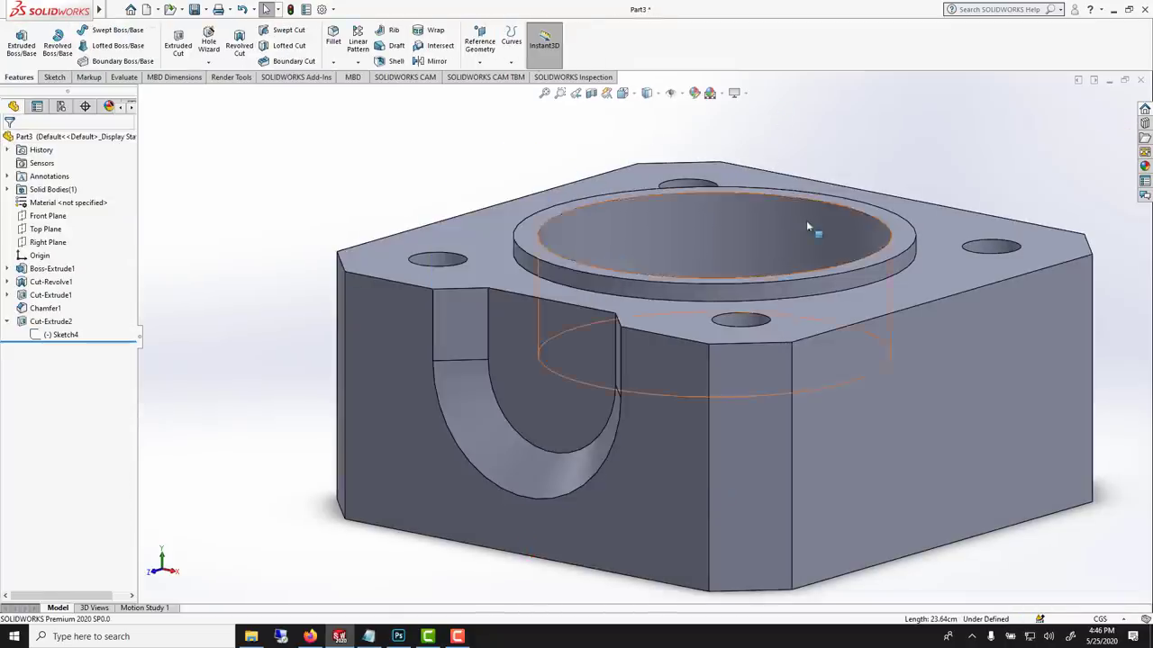
{"action": "scroll", "coordinate": [806, 219], "scroll_direction": "up", "scroll_amount": 2}
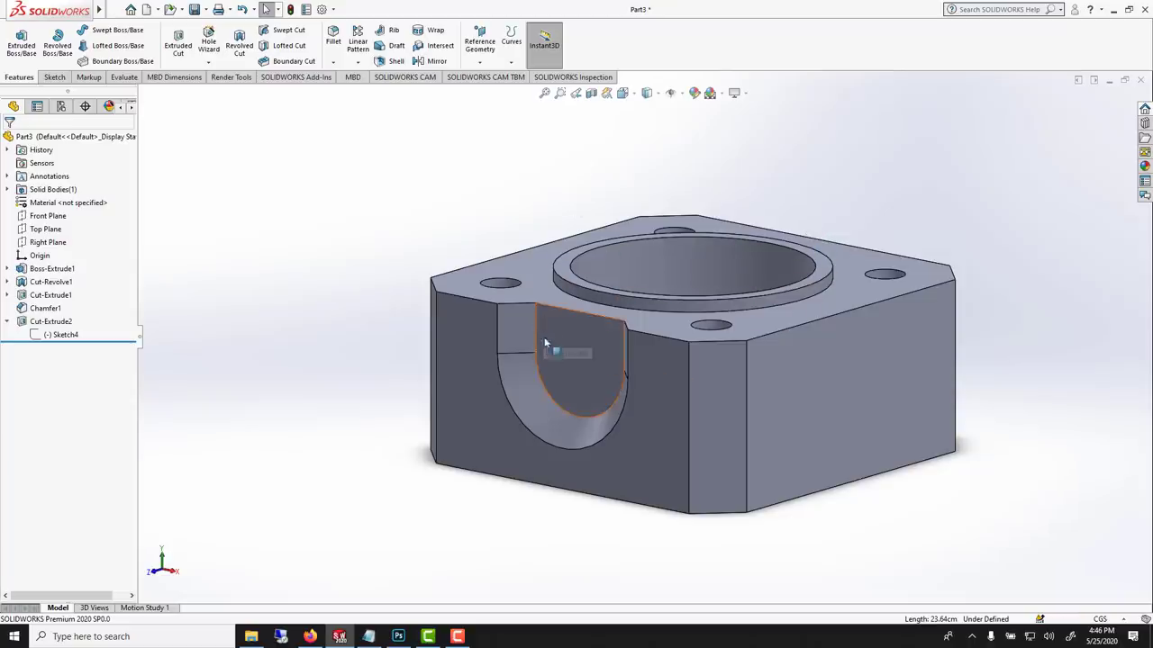
Set up a circular pattern of Cut-Extrude2 about the bore's top edge, 4 instances over 360°
{"action": "left_click", "coordinate": [357, 62]}
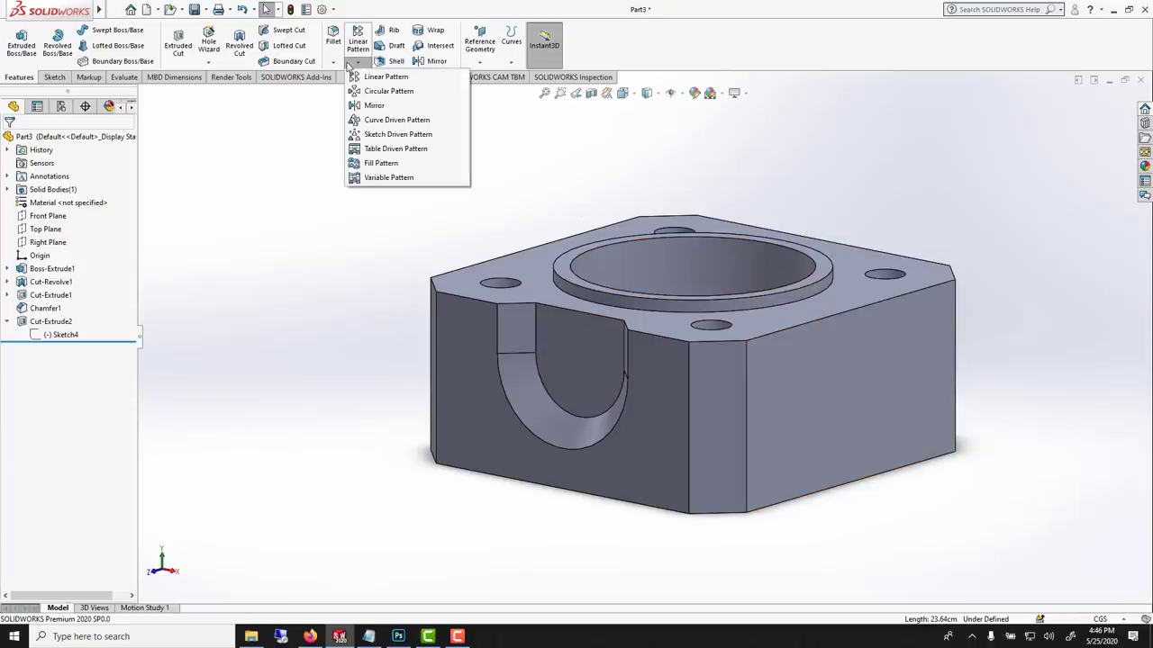
{"action": "left_click", "coordinate": [368, 92]}
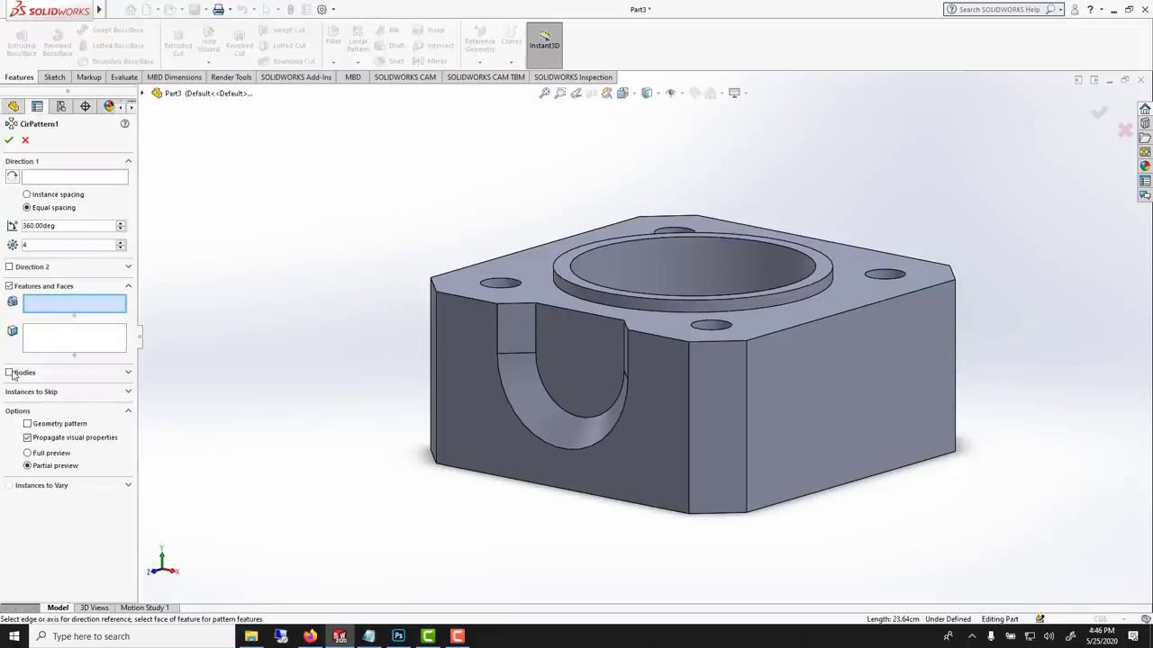
{"action": "left_click", "coordinate": [76, 181]}
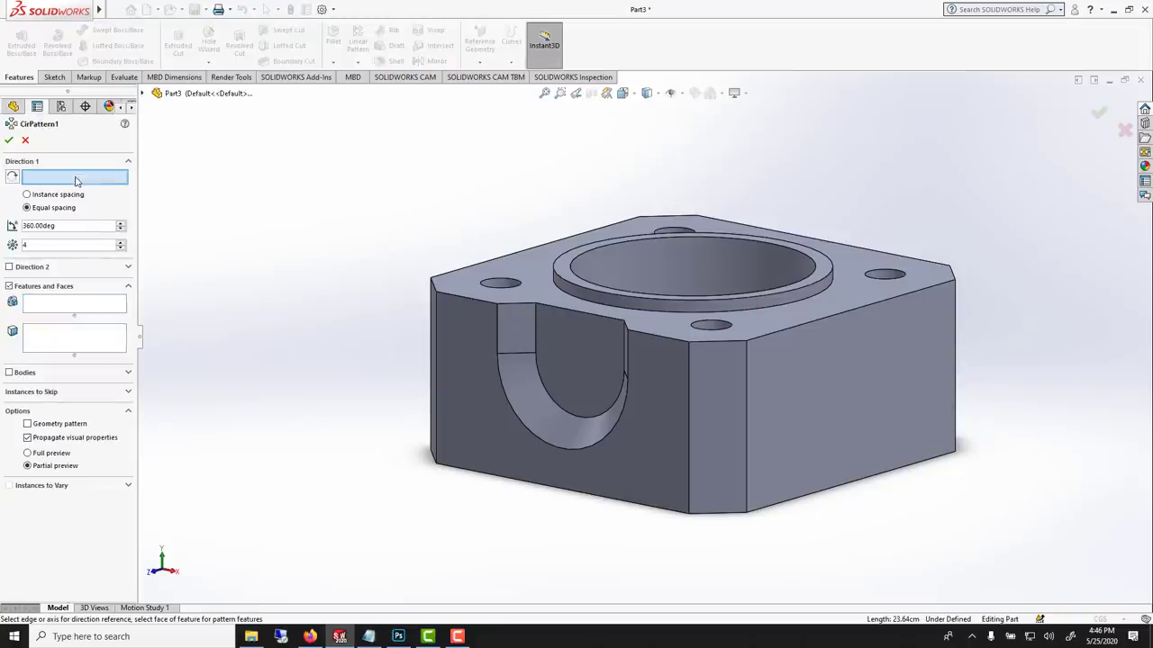
{"action": "left_click", "coordinate": [586, 256]}
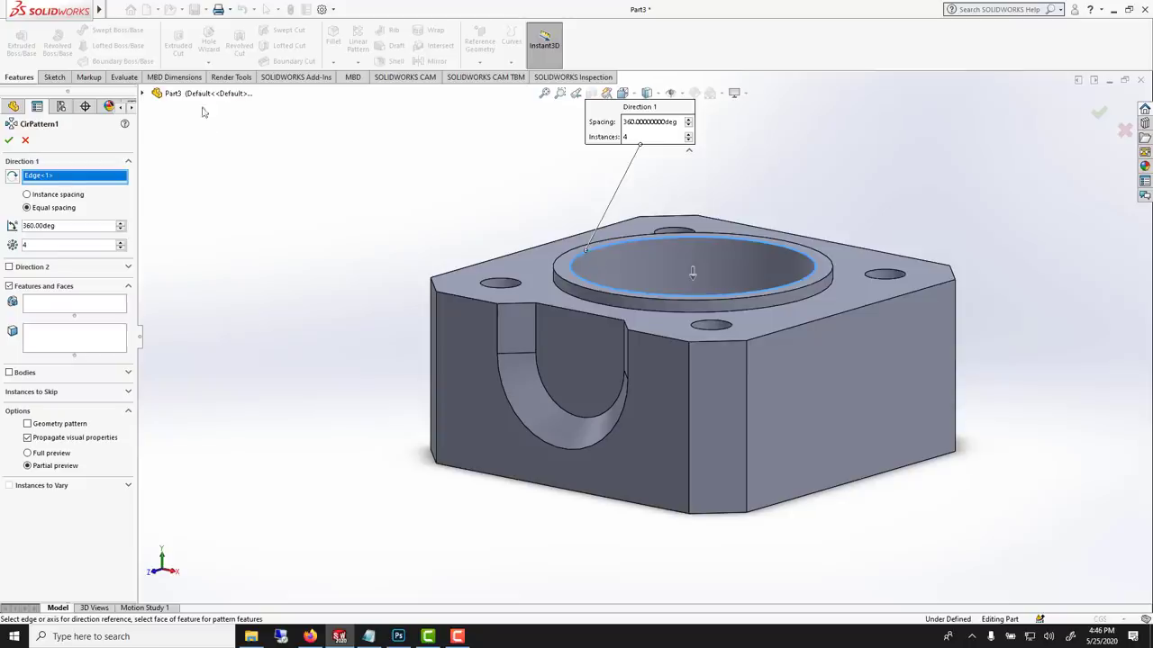
{"action": "left_click", "coordinate": [144, 93]}
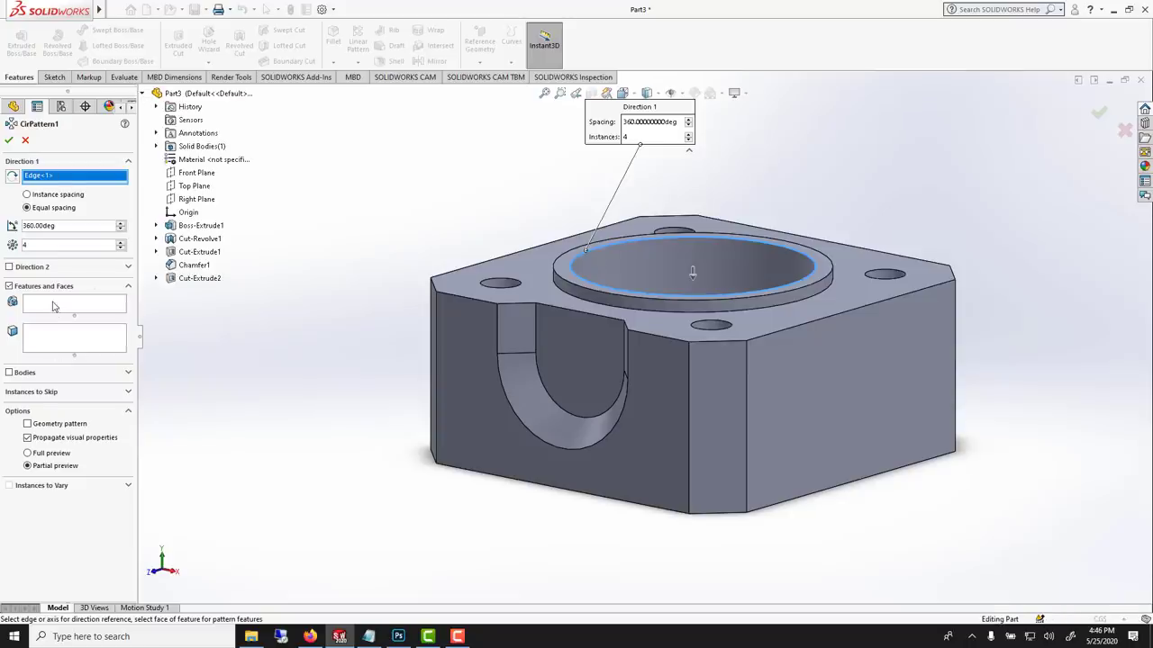
{"action": "left_click", "coordinate": [53, 306]}
{"action": "left_click", "coordinate": [190, 279]}
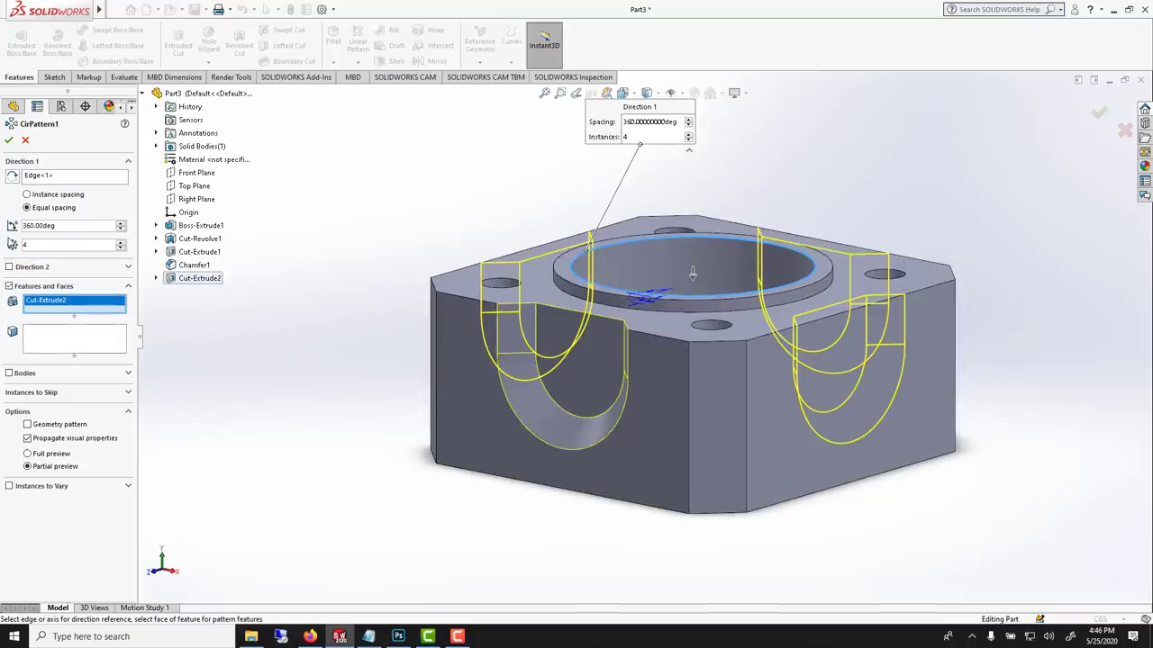
Accept the four-slot circular pattern and start a sketch on the flat face inside the front slot
{"action": "left_click", "coordinate": [9, 140]}
{"action": "scroll", "coordinate": [730, 311], "scroll_direction": "down", "scroll_amount": 2}
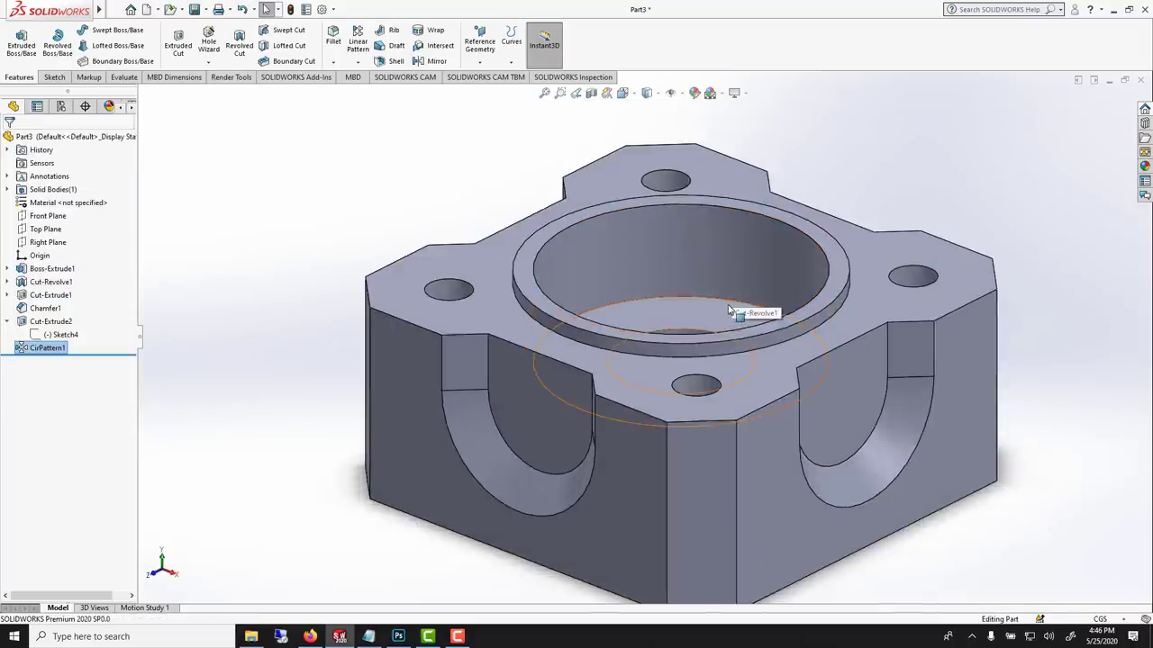
{"action": "middle_click_drag", "start_coordinate": [713, 331], "coordinate": [510, 420]}
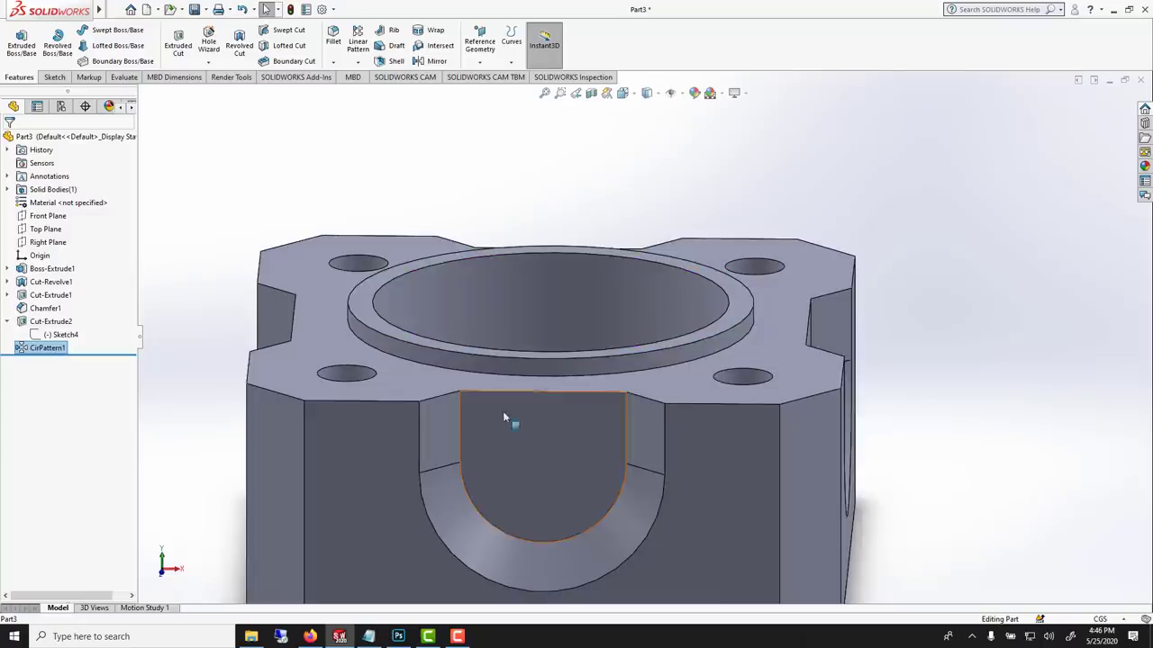
{"action": "left_click", "coordinate": [541, 425]}
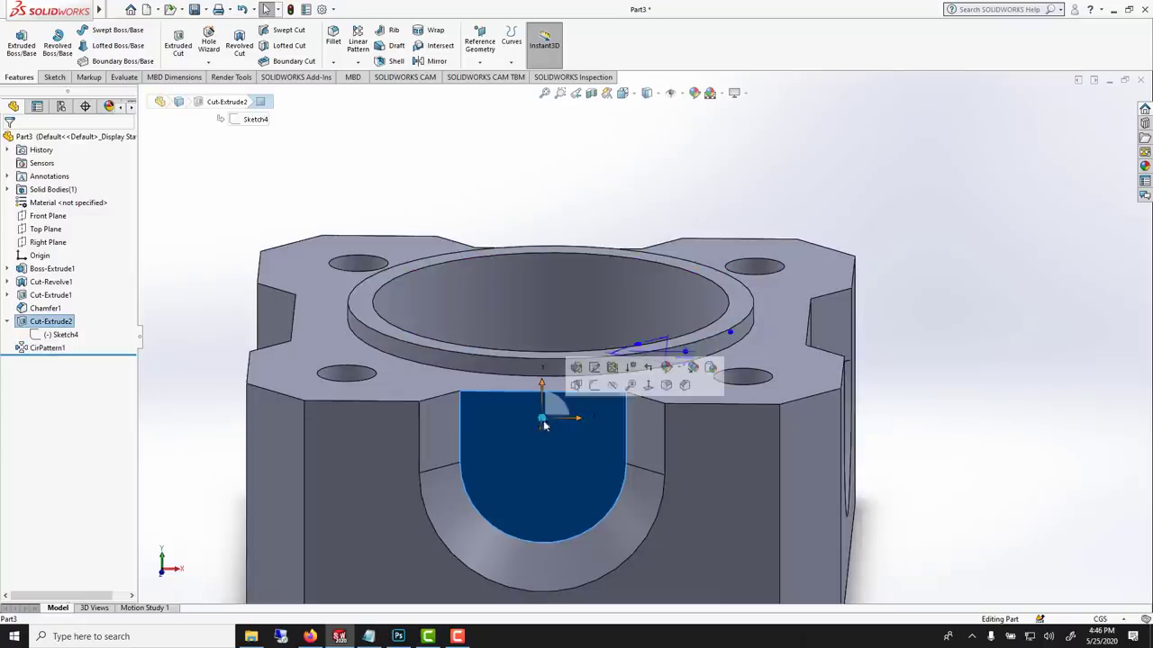
{"action": "left_click", "coordinate": [590, 387]}
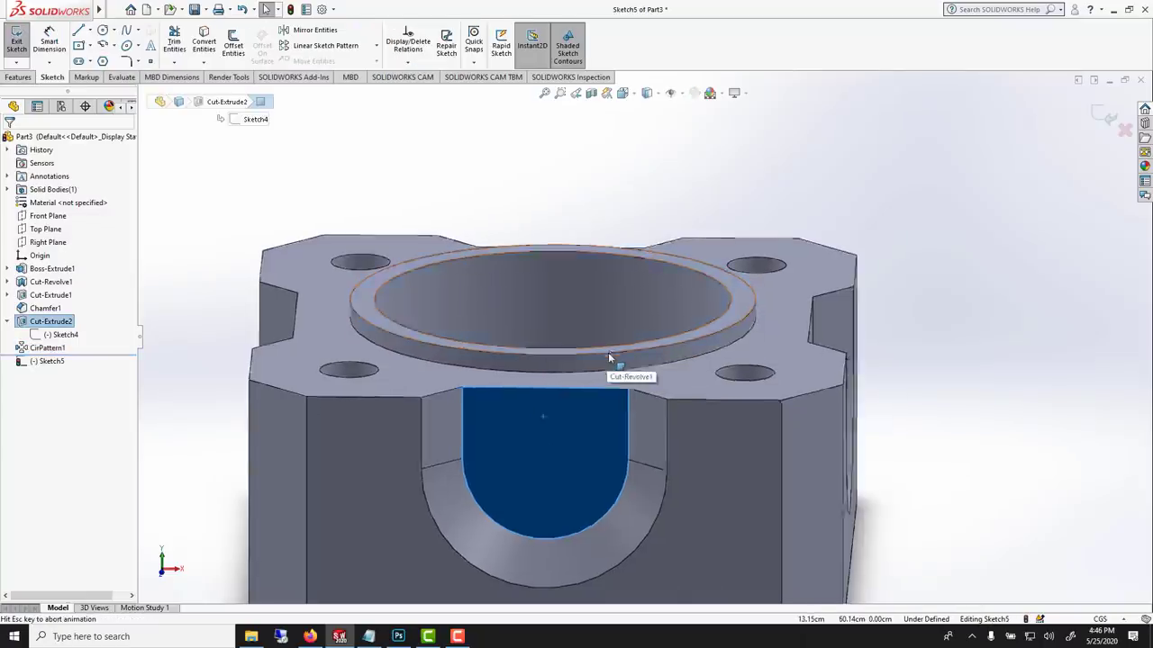
Draw a horizontal midpoint bottom line at the slot centre and an angled side rising above the top
{"action": "left_click", "coordinate": [90, 30]}
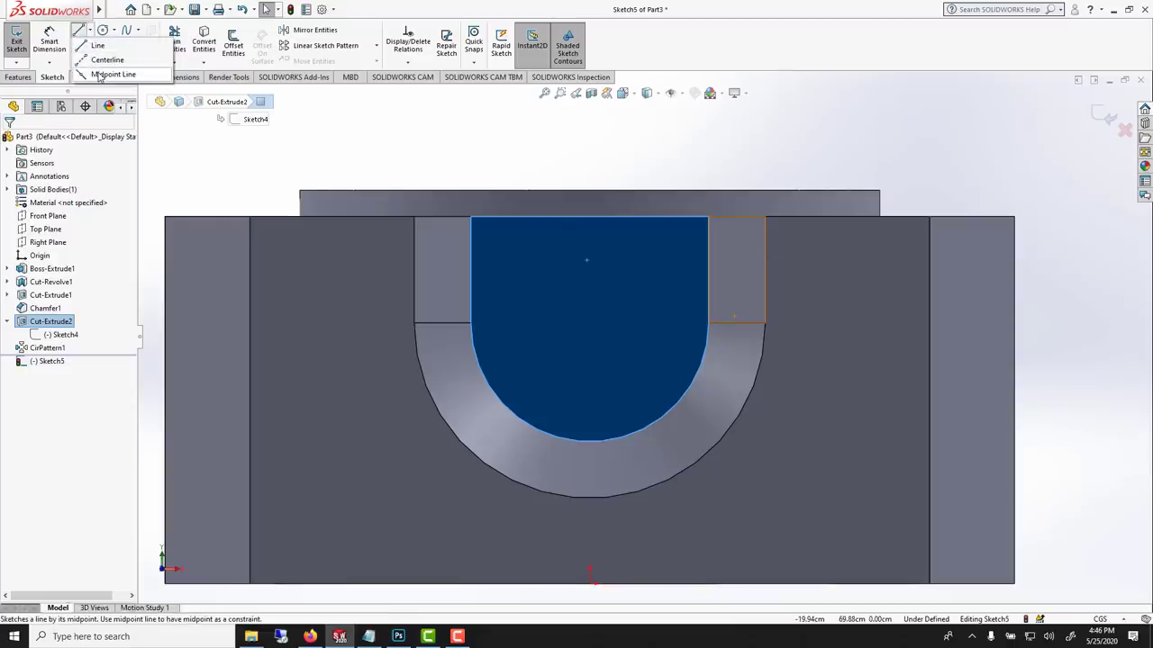
{"action": "left_click", "coordinate": [110, 71]}
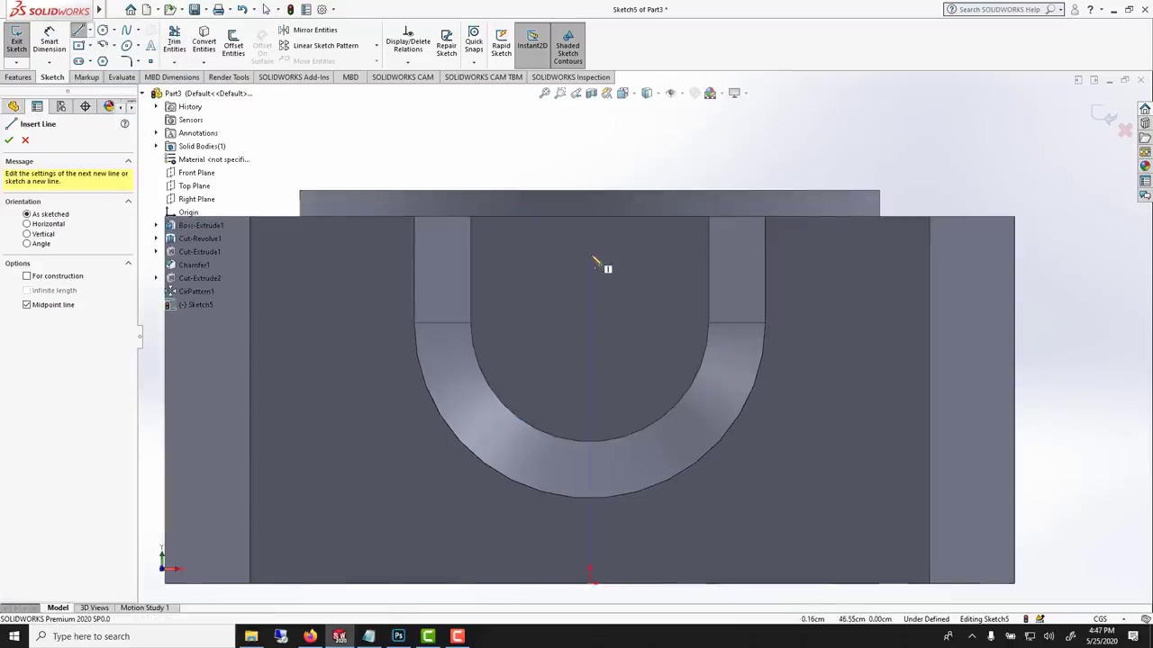
{"action": "left_click", "coordinate": [590, 288]}
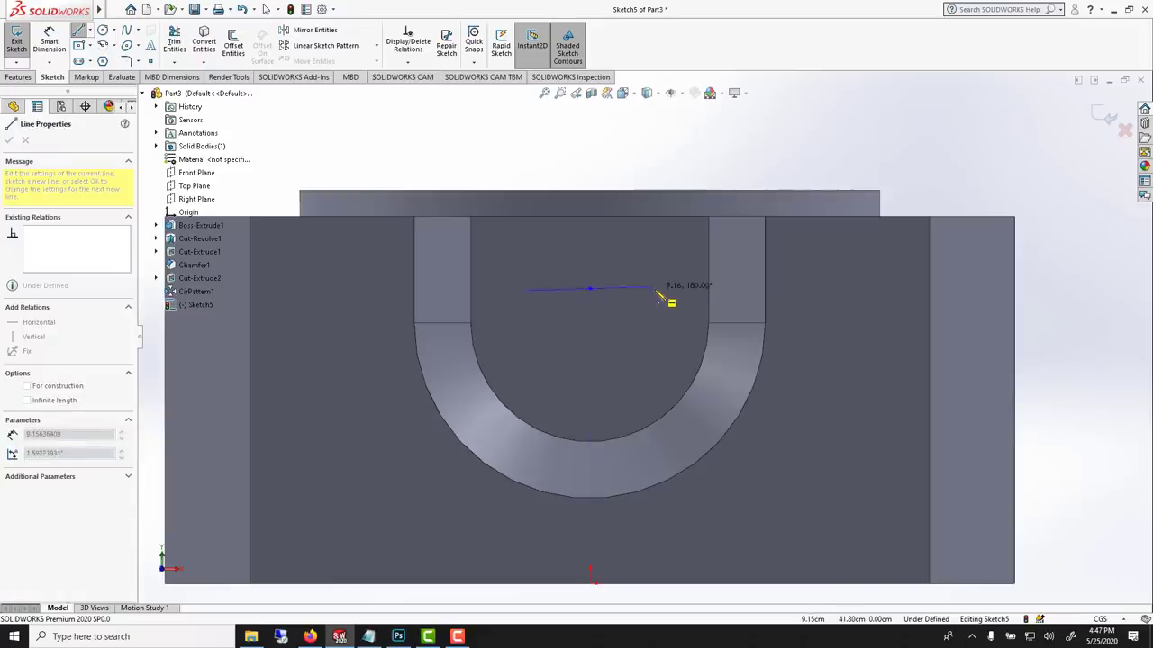
{"action": "left_click", "coordinate": [657, 289]}
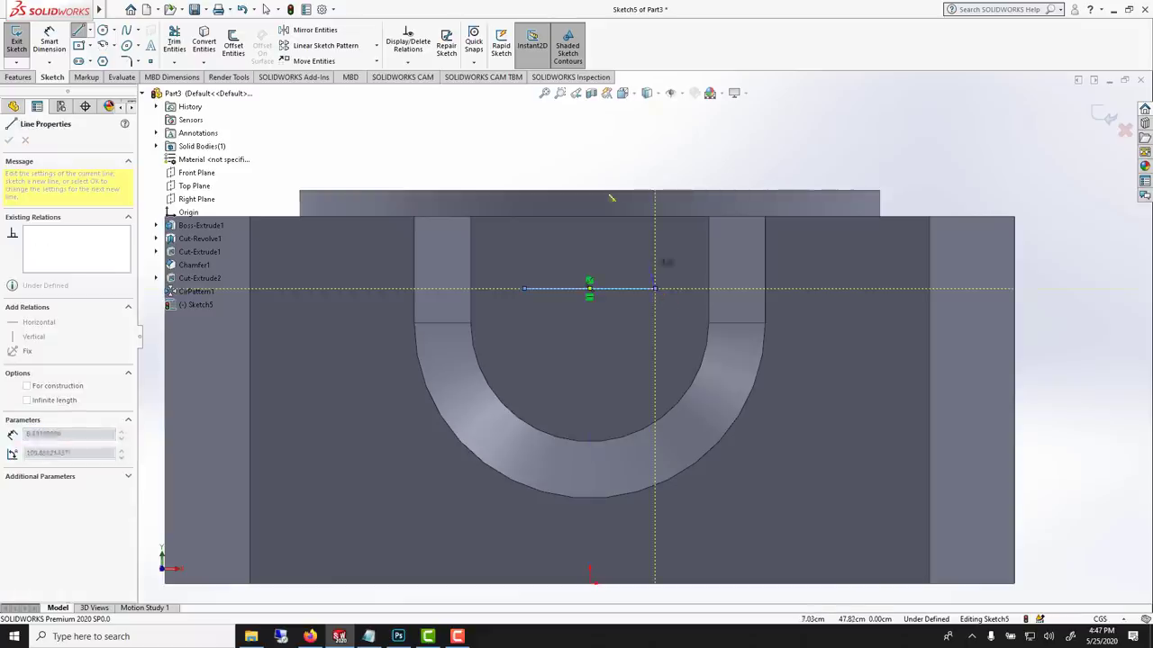
{"action": "right_click", "coordinate": [582, 148]}
{"action": "left_click", "coordinate": [598, 150]}
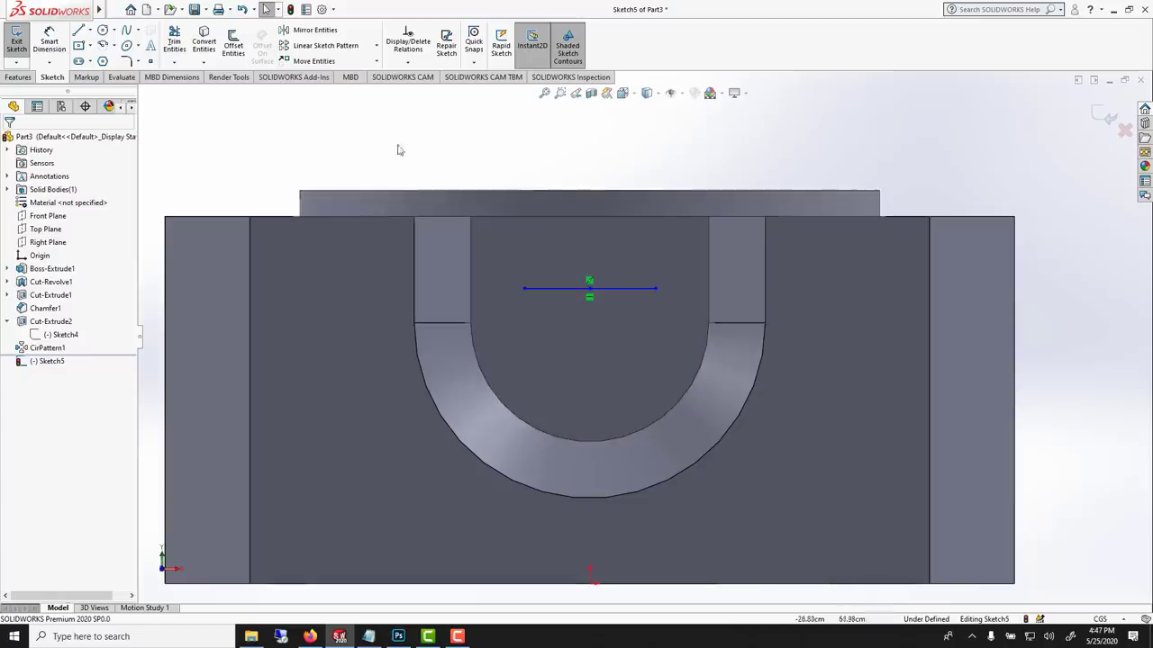
{"action": "left_click", "coordinate": [79, 31]}
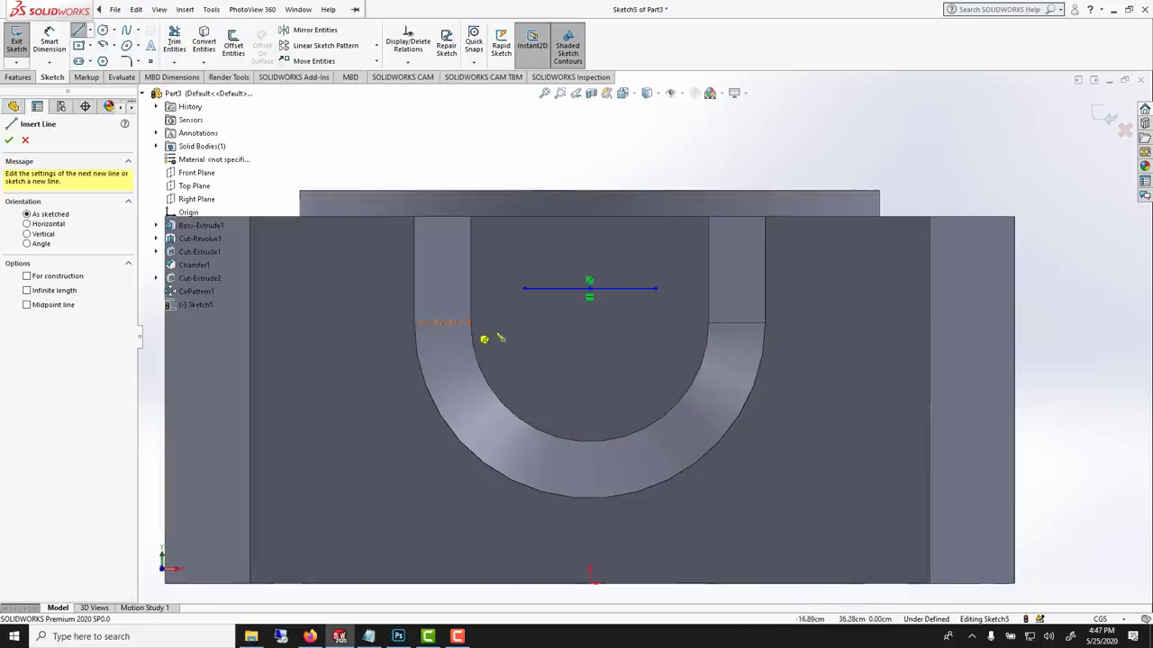
{"action": "left_click", "coordinate": [524, 288]}
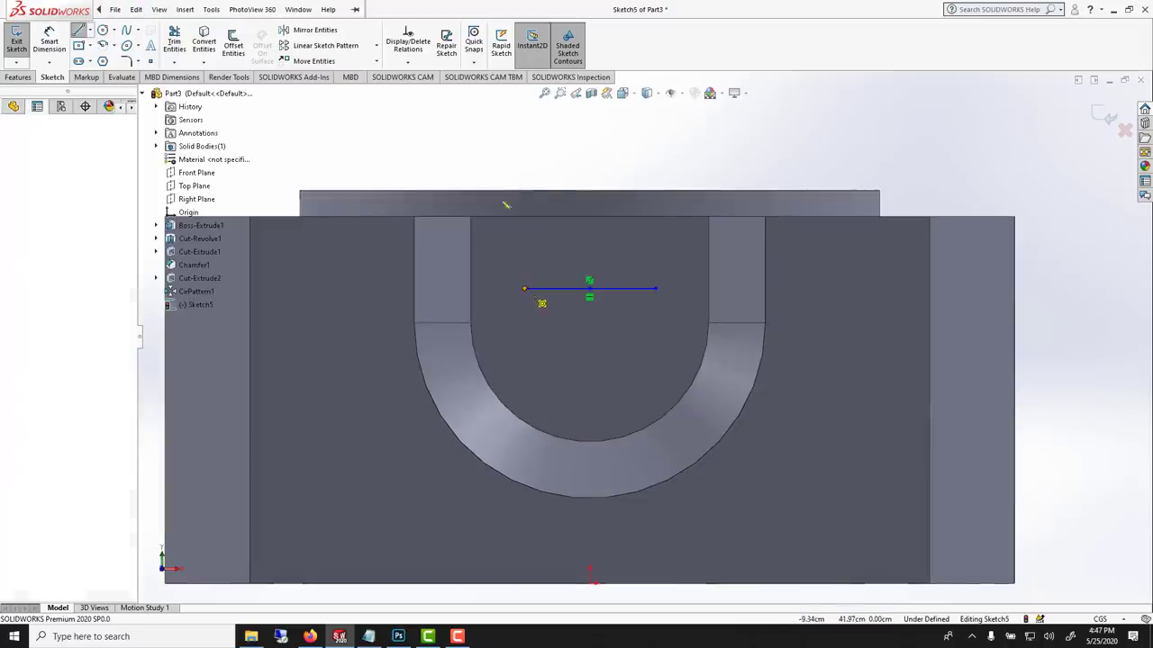
{"action": "right_click", "coordinate": [489, 163]}
{"action": "left_click", "coordinate": [536, 165]}
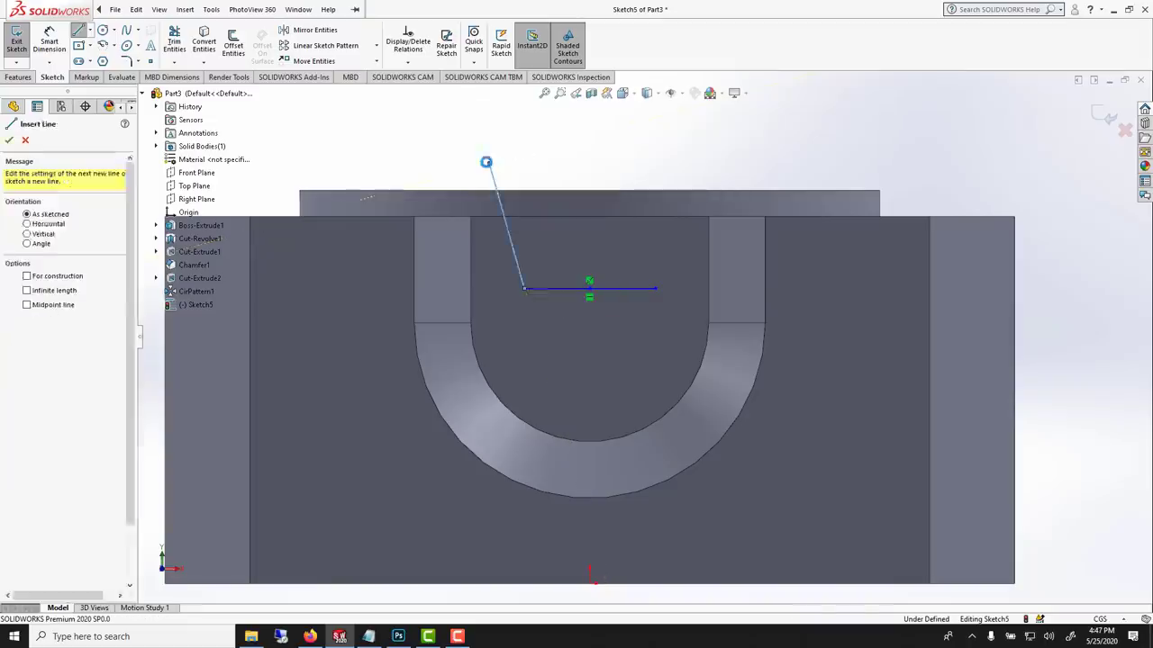
{"action": "key", "text": "Escape"}
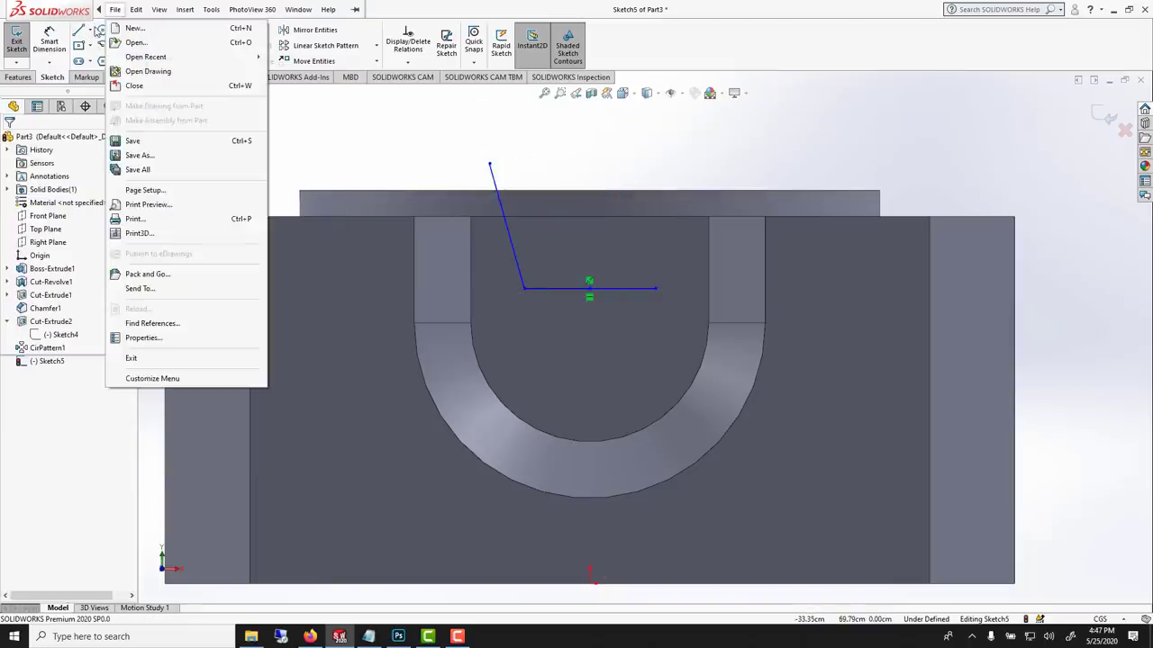
Add a vertical centerline through the midpoint and mirror the angled side line across it
{"action": "left_click", "coordinate": [91, 31]}
{"action": "left_click", "coordinate": [106, 59]}
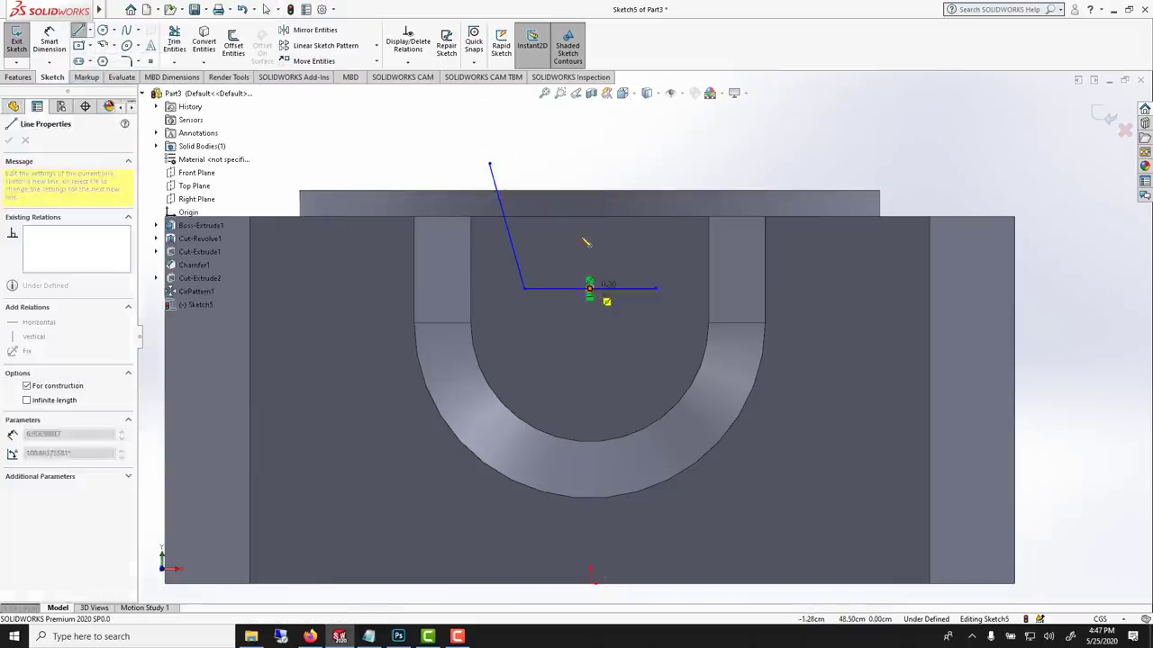
{"action": "right_click", "coordinate": [569, 159]}
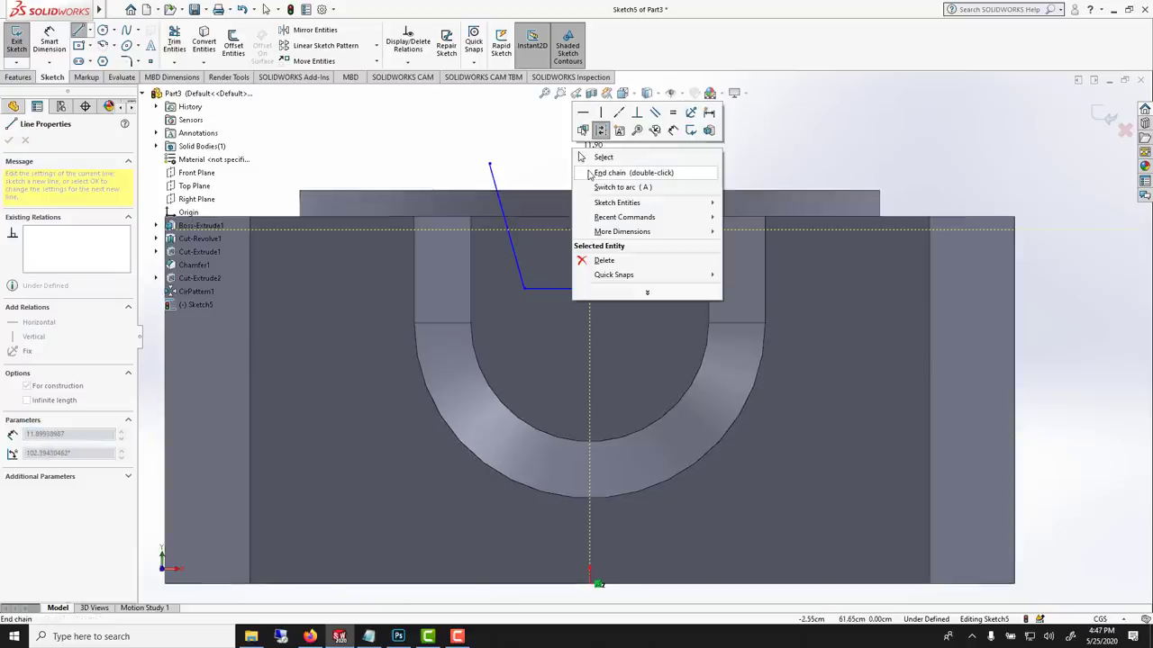
{"action": "left_click", "coordinate": [615, 149]}
{"action": "left_click", "coordinate": [493, 178]}
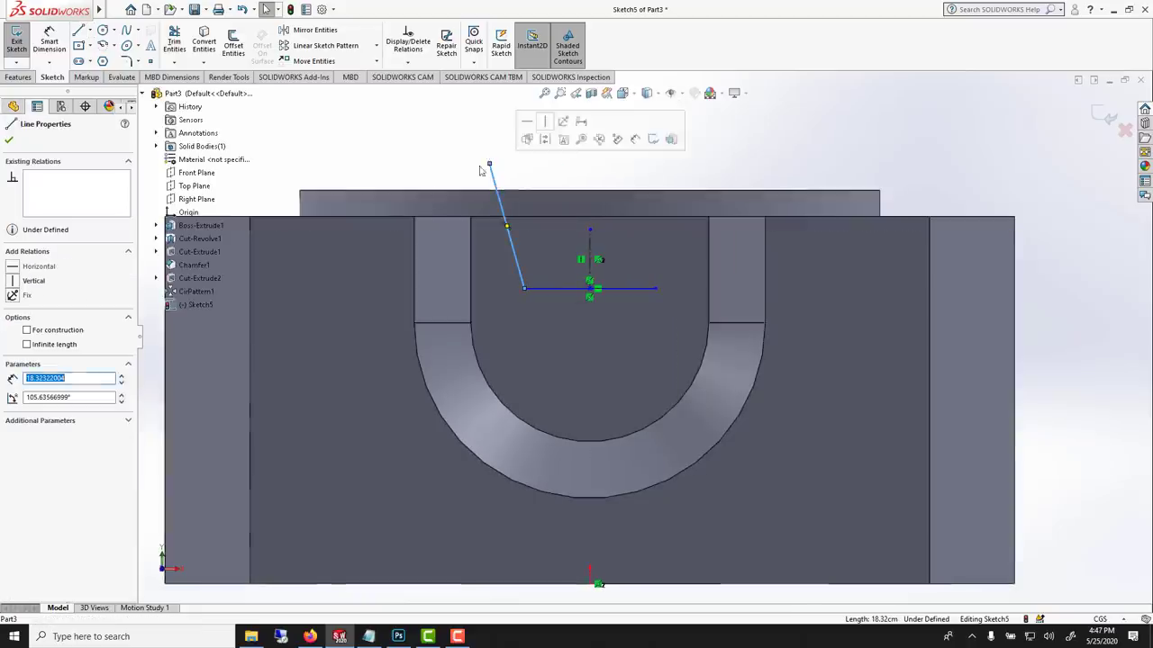
{"action": "left_click", "coordinate": [290, 34]}
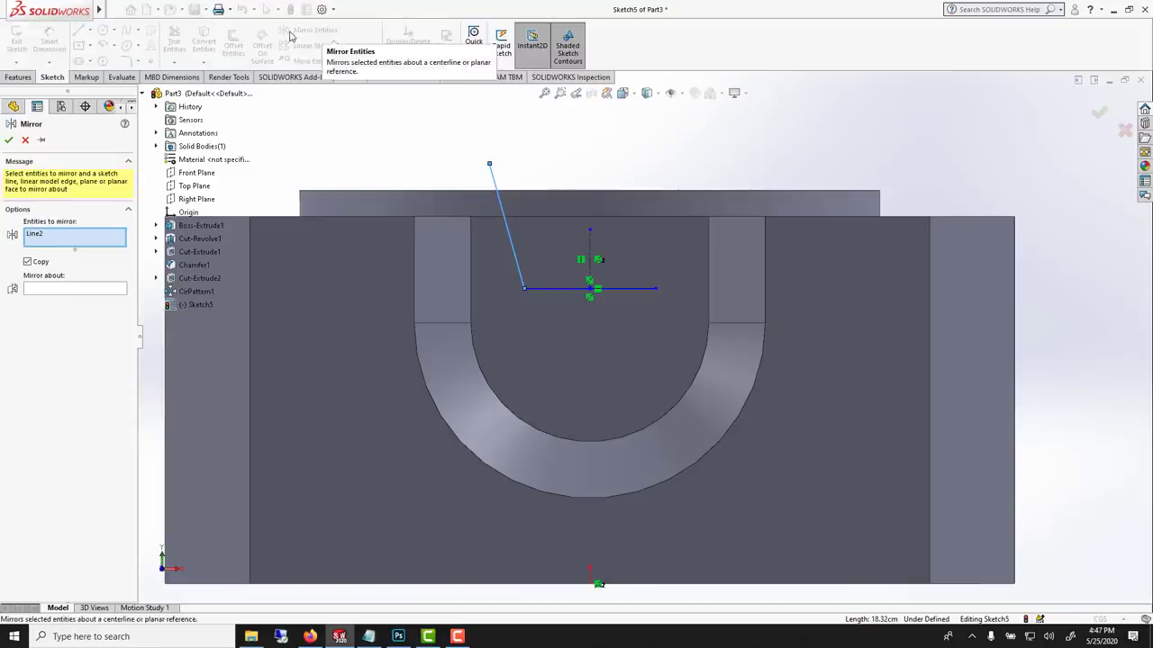
{"action": "left_click", "coordinate": [91, 289]}
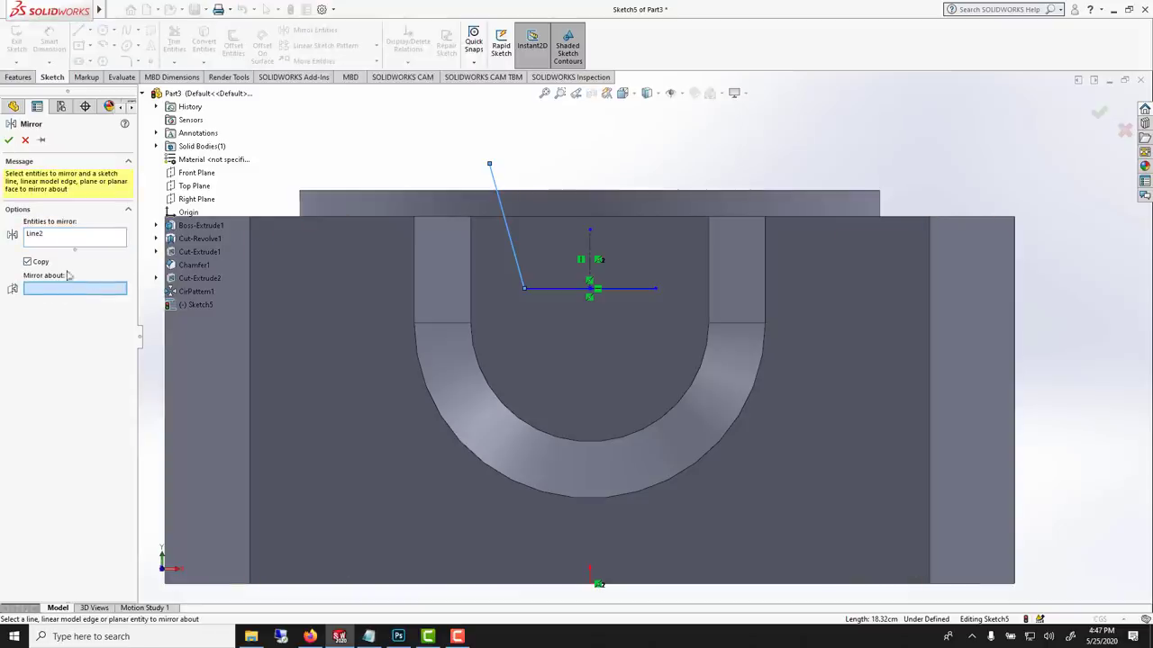
{"action": "left_click", "coordinate": [590, 247]}
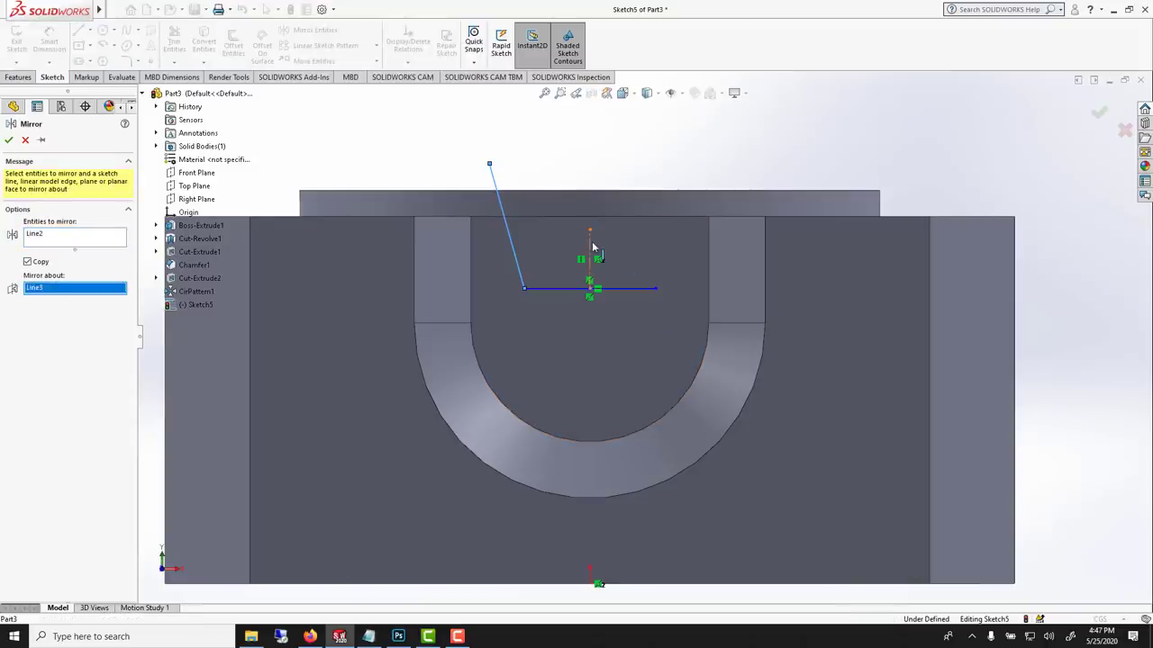
{"action": "left_click", "coordinate": [7, 142]}
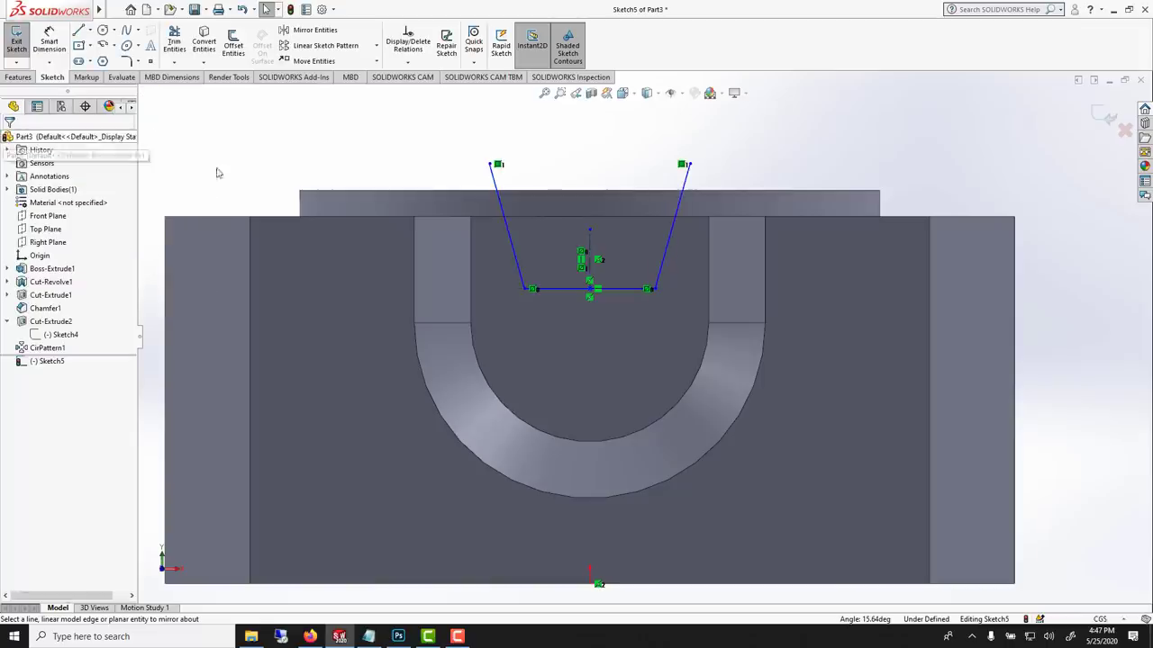
Close the trapezoid with a top line joining the two slanted sides
{"action": "key", "text": "l"}
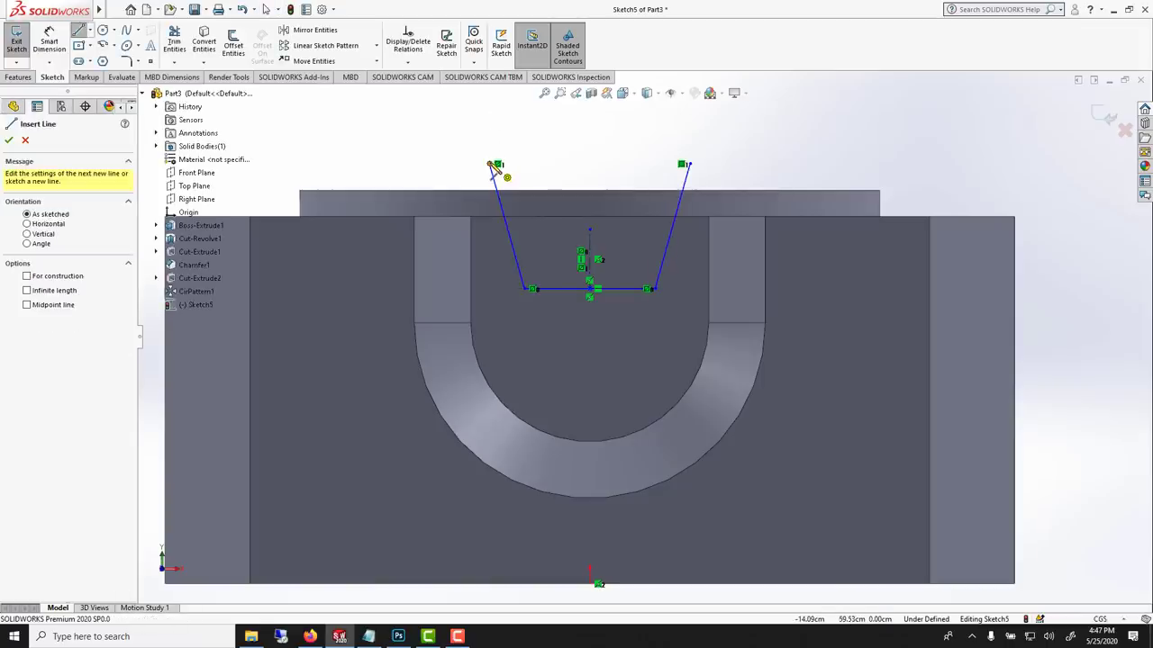
{"action": "left_click", "coordinate": [498, 164]}
{"action": "left_click", "coordinate": [689, 164]}
{"action": "key", "text": "Escape"}
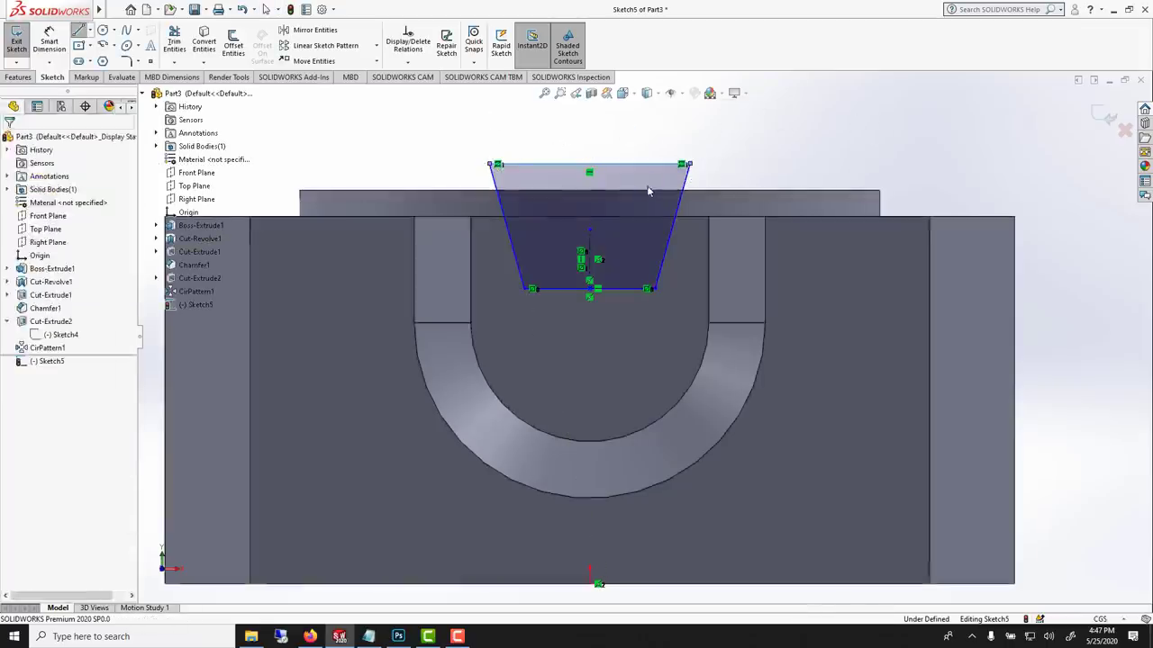
{"action": "middle_click_drag", "start_coordinate": [689, 163], "coordinate": [607, 231]}
Extrude-cut the trapezoid sketch as Cut-Extrude3, notching the raised bore rim on opposite sides
{"action": "key", "text": "f"}
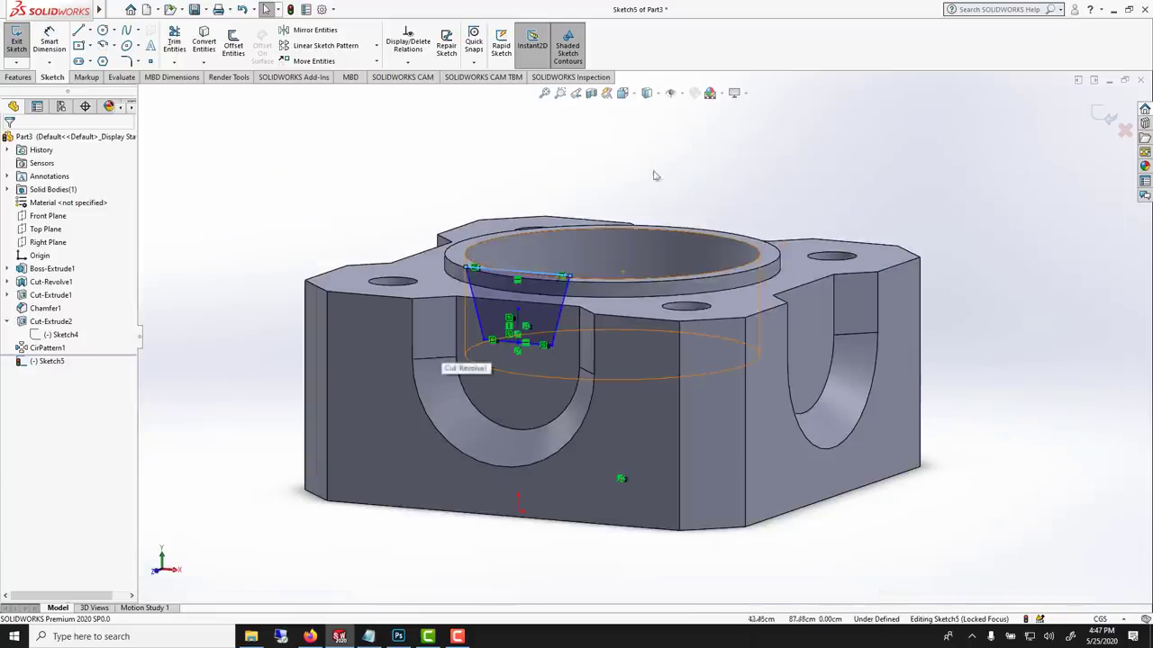
{"action": "left_click", "coordinate": [19, 78]}
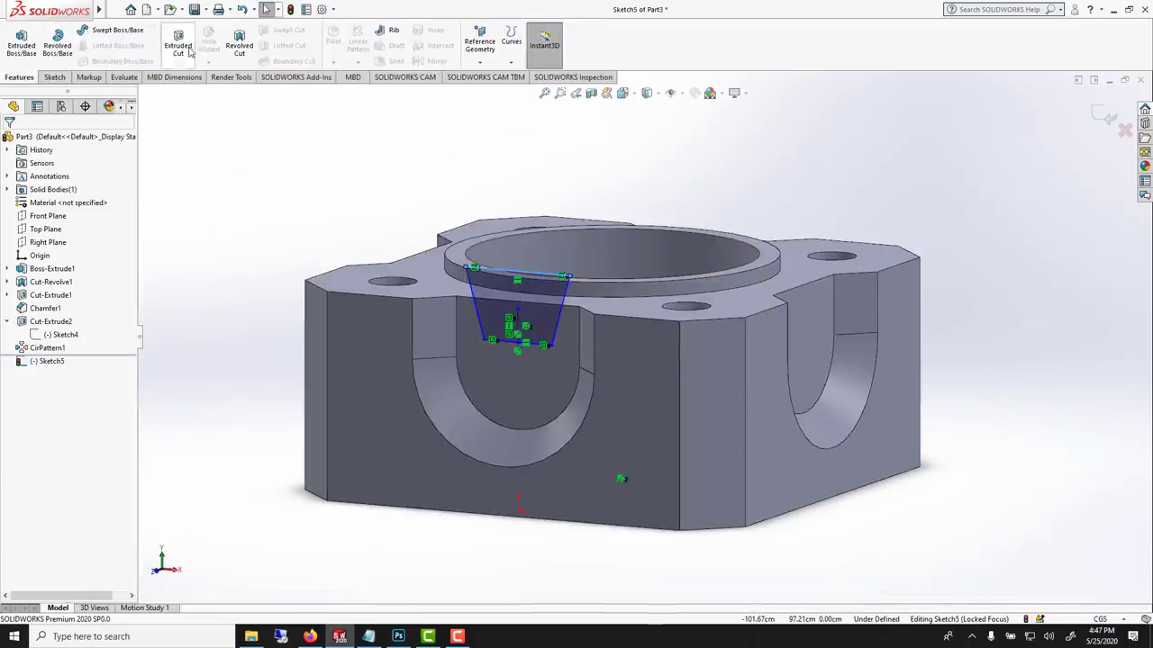
{"action": "left_click", "coordinate": [179, 47]}
{"action": "left_click", "coordinate": [75, 215]}
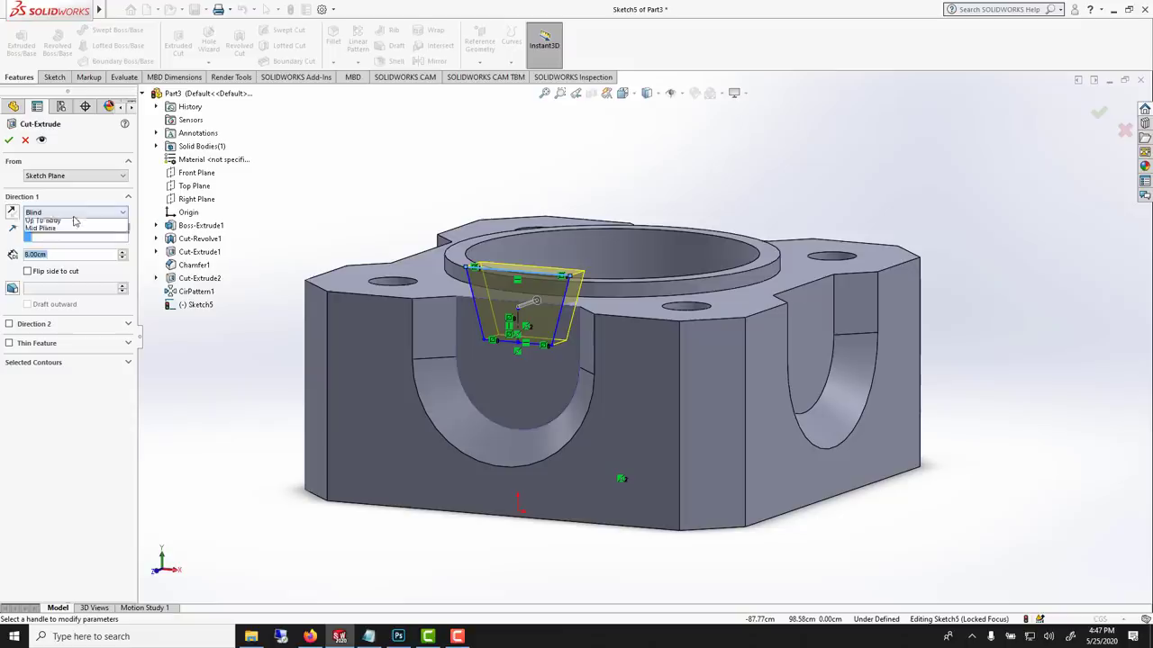
{"action": "left_click", "coordinate": [54, 281]}
{"action": "key", "text": "Return"}
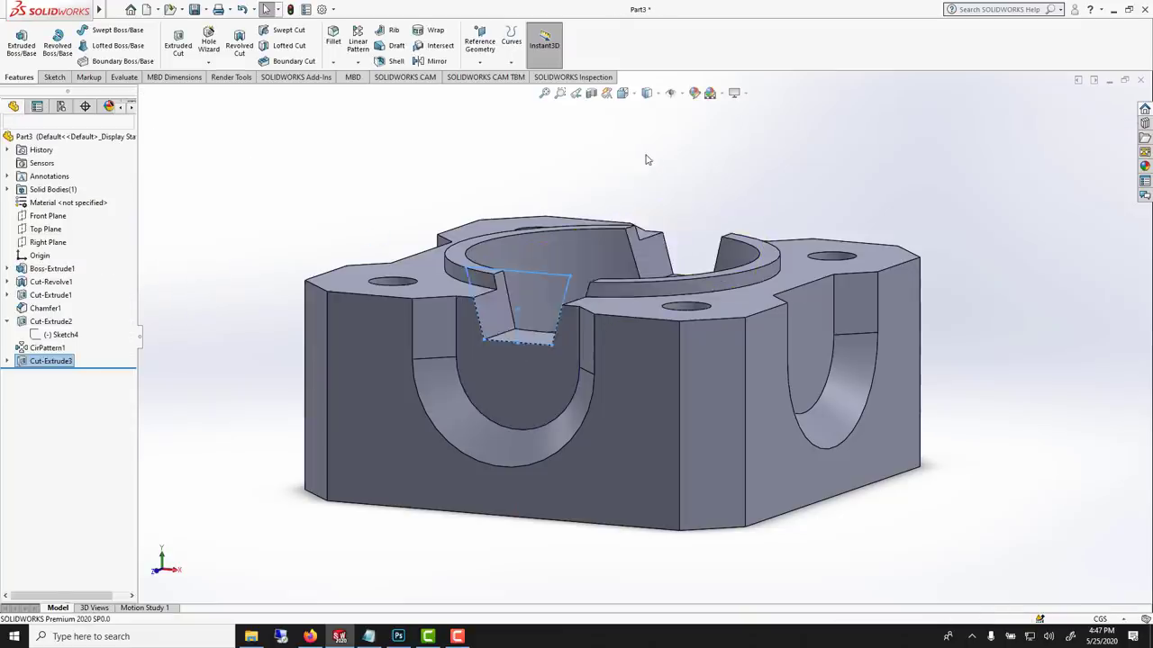
{"action": "middle_click_drag", "start_coordinate": [645, 160], "coordinate": [649, 266]}
{"action": "scroll", "coordinate": [710, 297], "scroll_direction": "down", "scroll_amount": 3}
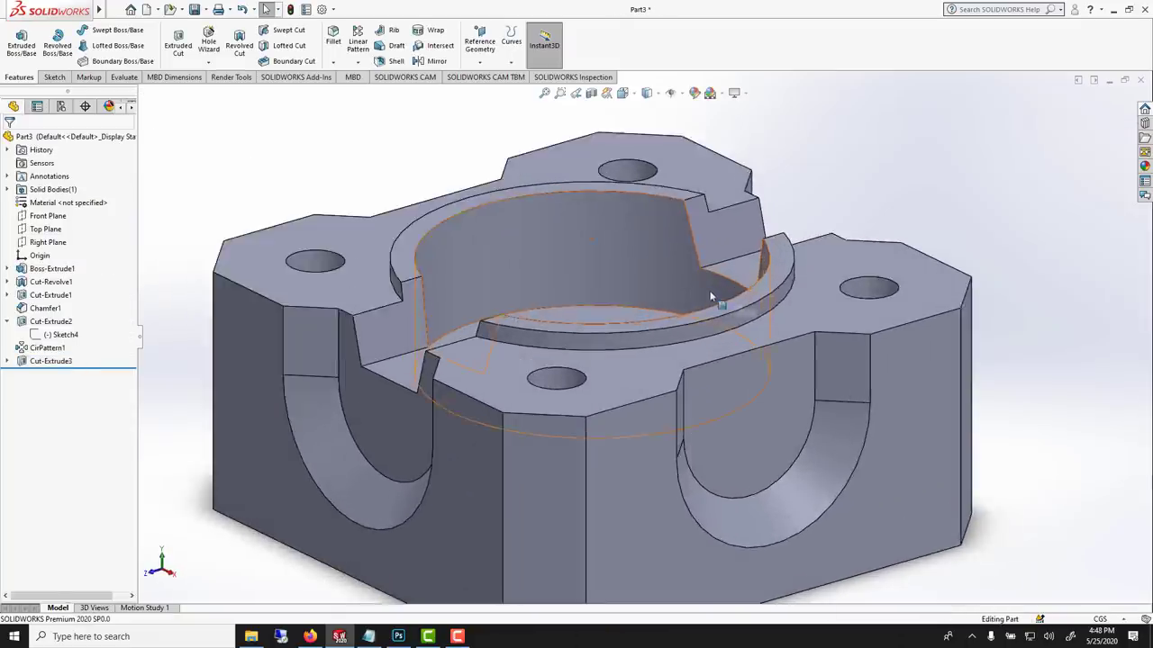
{"action": "scroll", "coordinate": [711, 297], "scroll_direction": "up", "scroll_amount": 3}
{"action": "scroll", "coordinate": [743, 402], "scroll_direction": "up", "scroll_amount": 2}
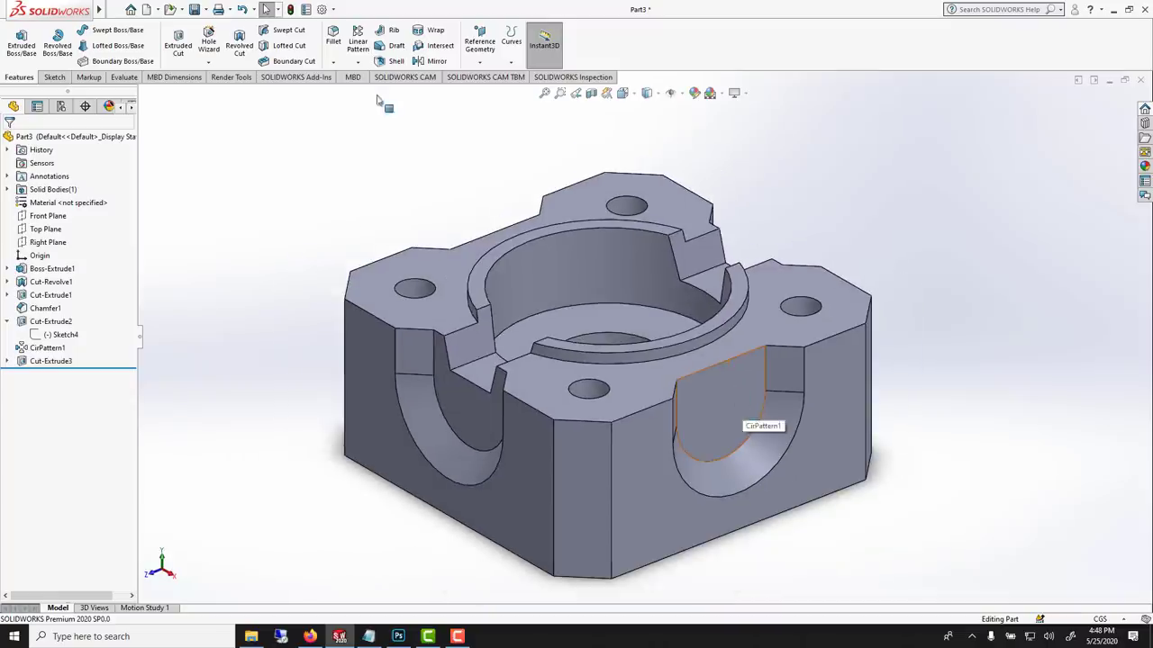
Apply the 3 Point Beige basic scene to the part
{"action": "left_click", "coordinate": [1146, 168]}
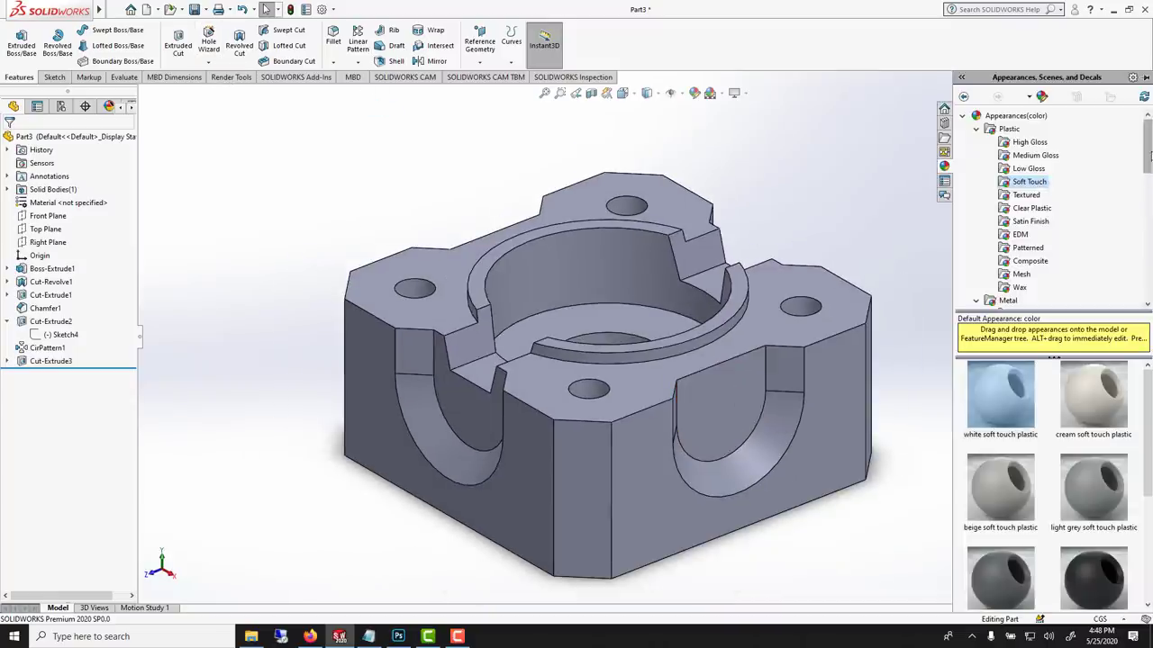
{"action": "scroll", "coordinate": [1150, 155], "scroll_direction": "down", "scroll_amount": 6}
{"action": "left_click", "coordinate": [1014, 251]}
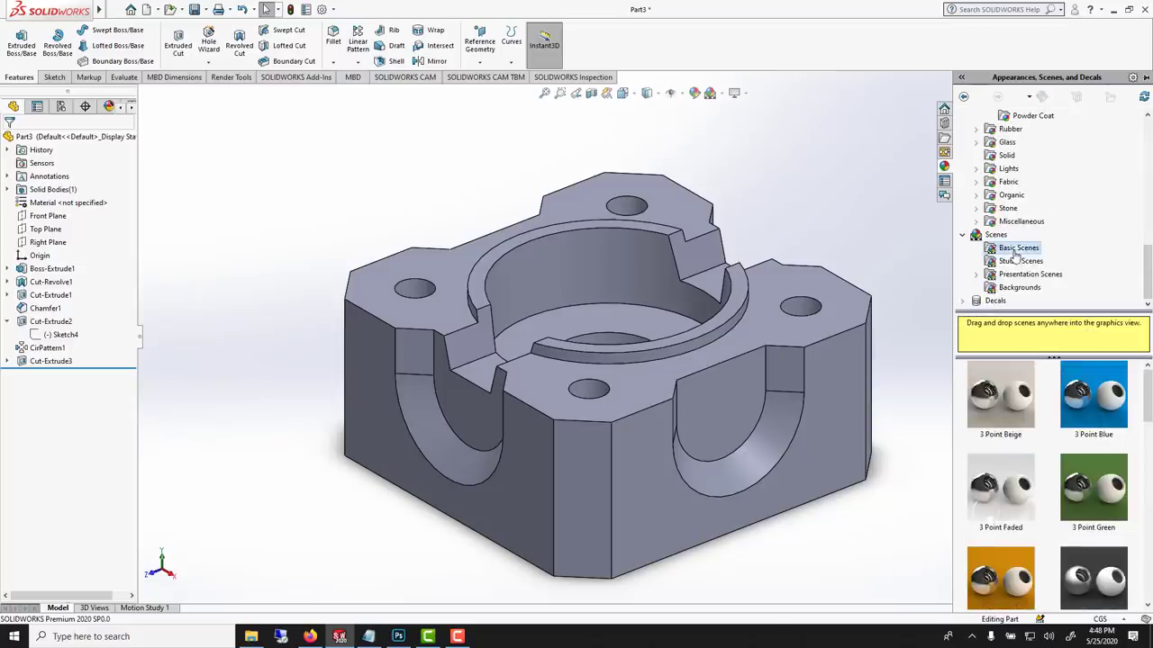
{"action": "double_click", "coordinate": [1000, 387]}
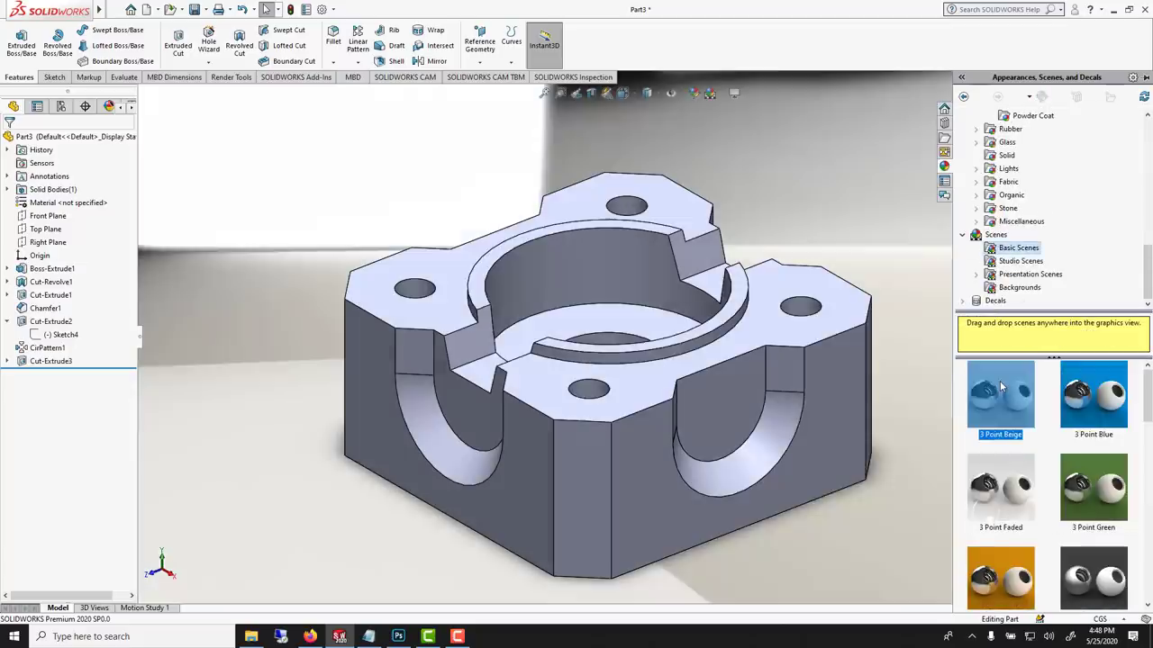
{"action": "middle_click_drag", "start_coordinate": [799, 214], "coordinate": [808, 250]}
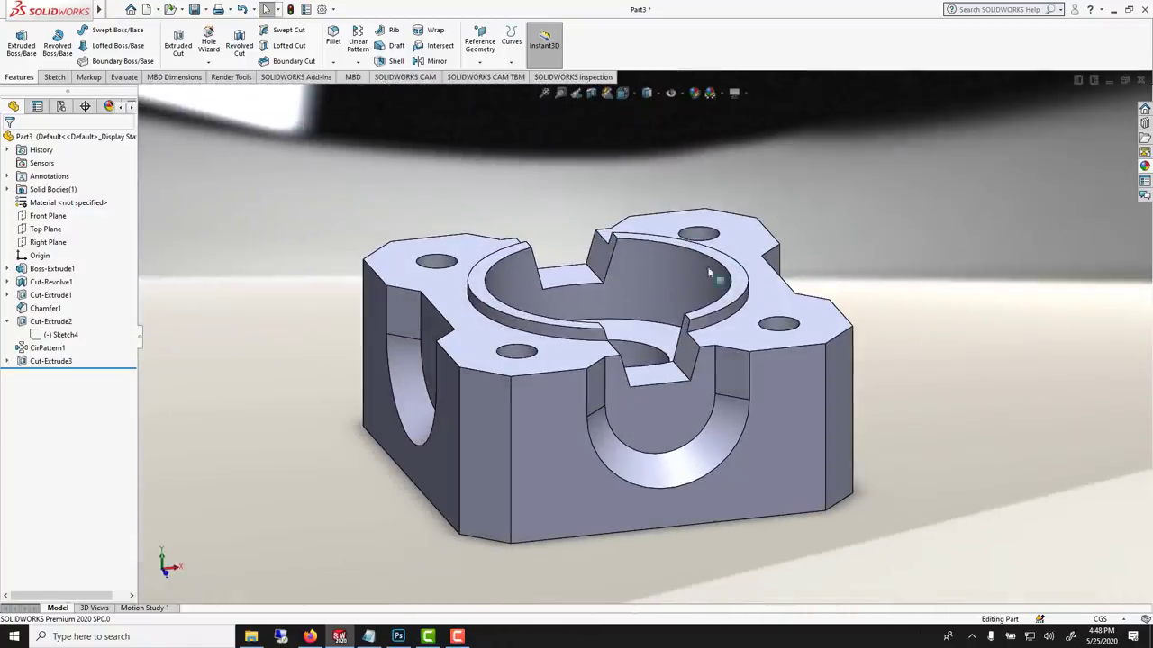
Turn on perspective view and orbit the part to a low side angle
{"action": "left_click", "coordinate": [734, 92]}
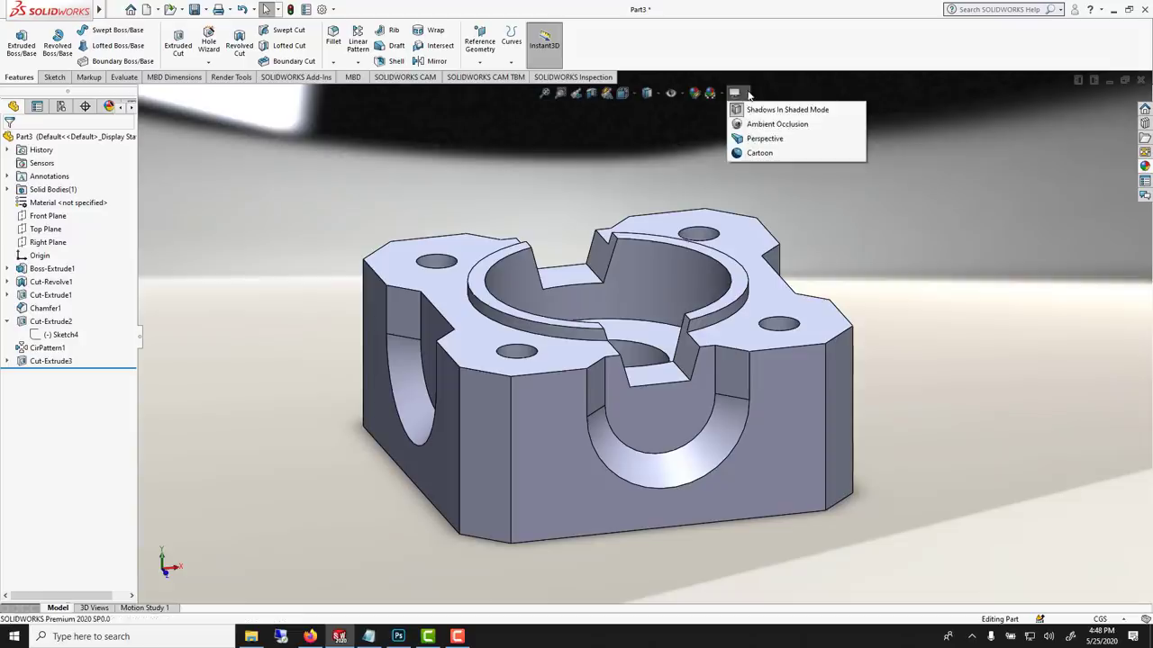
{"action": "left_click", "coordinate": [763, 140]}
{"action": "middle_click_drag", "start_coordinate": [597, 332], "coordinate": [630, 378]}
{"action": "left_click", "coordinate": [1145, 165]}
{"action": "scroll", "coordinate": [1036, 180], "scroll_direction": "up", "scroll_amount": 10}
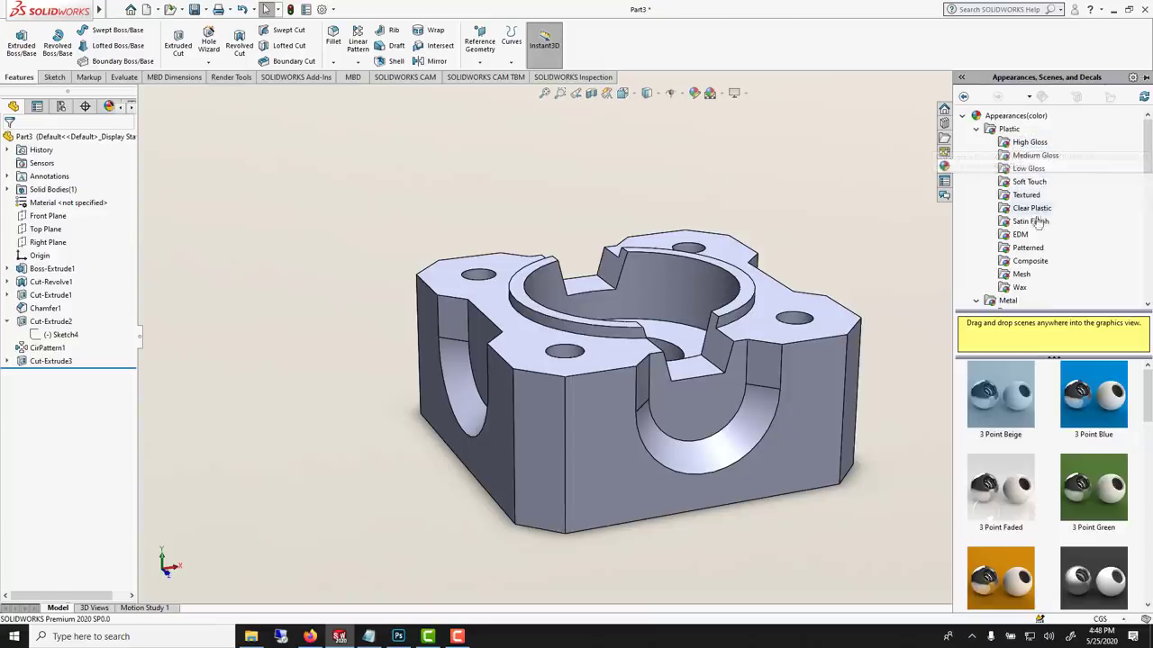
Apply the white soft touch plastic appearance to the whole part
{"action": "left_click", "coordinate": [1025, 186]}
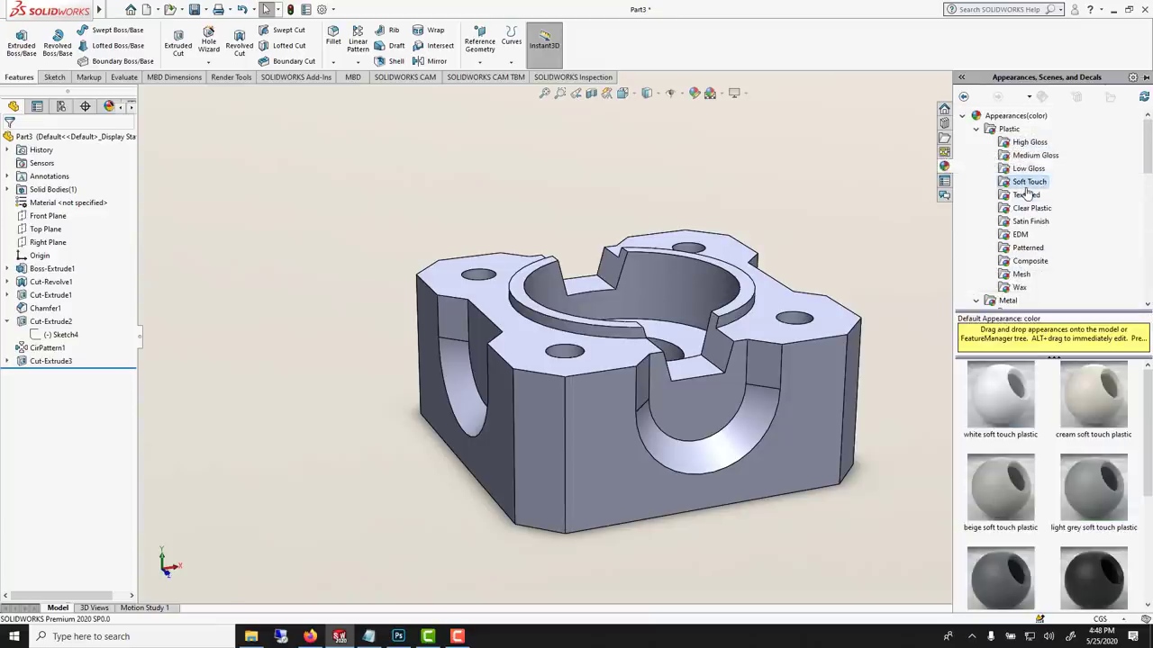
{"action": "left_click", "coordinate": [1001, 373]}
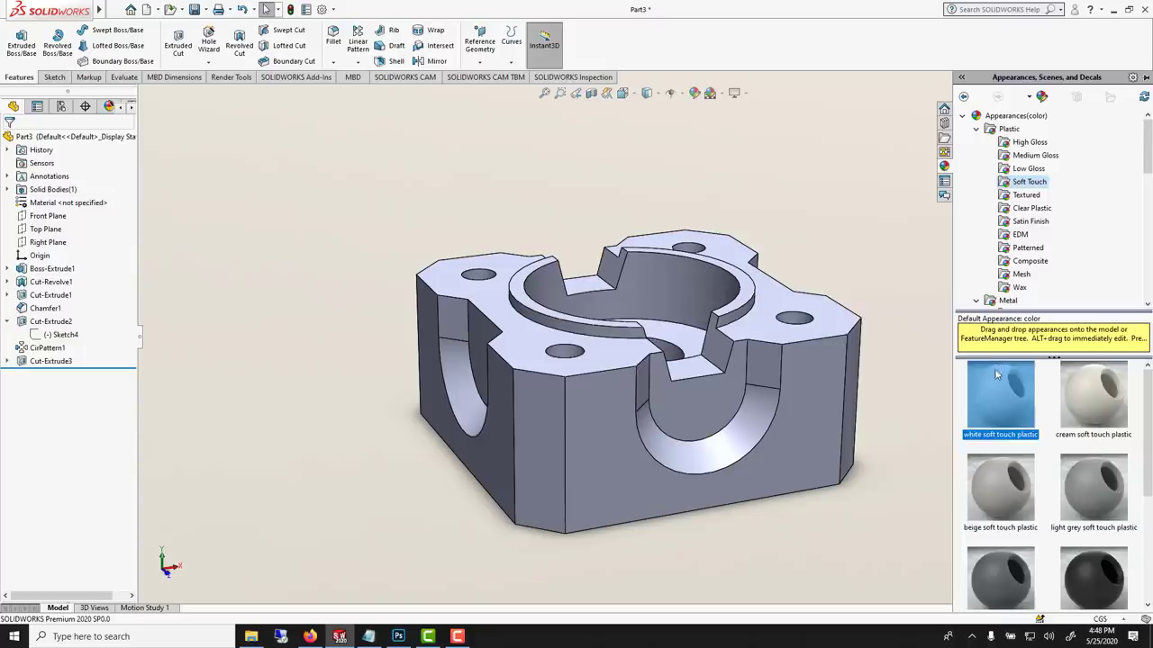
{"action": "left_click_drag", "start_coordinate": [997, 374], "coordinate": [792, 306]}
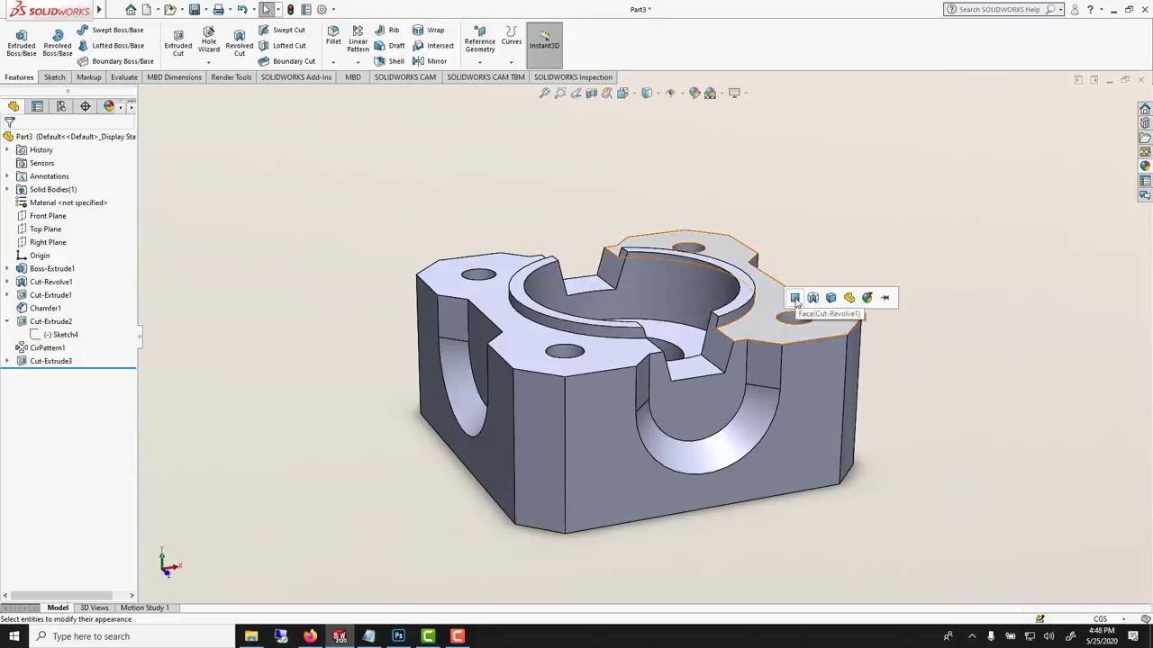
{"action": "left_click", "coordinate": [848, 298]}
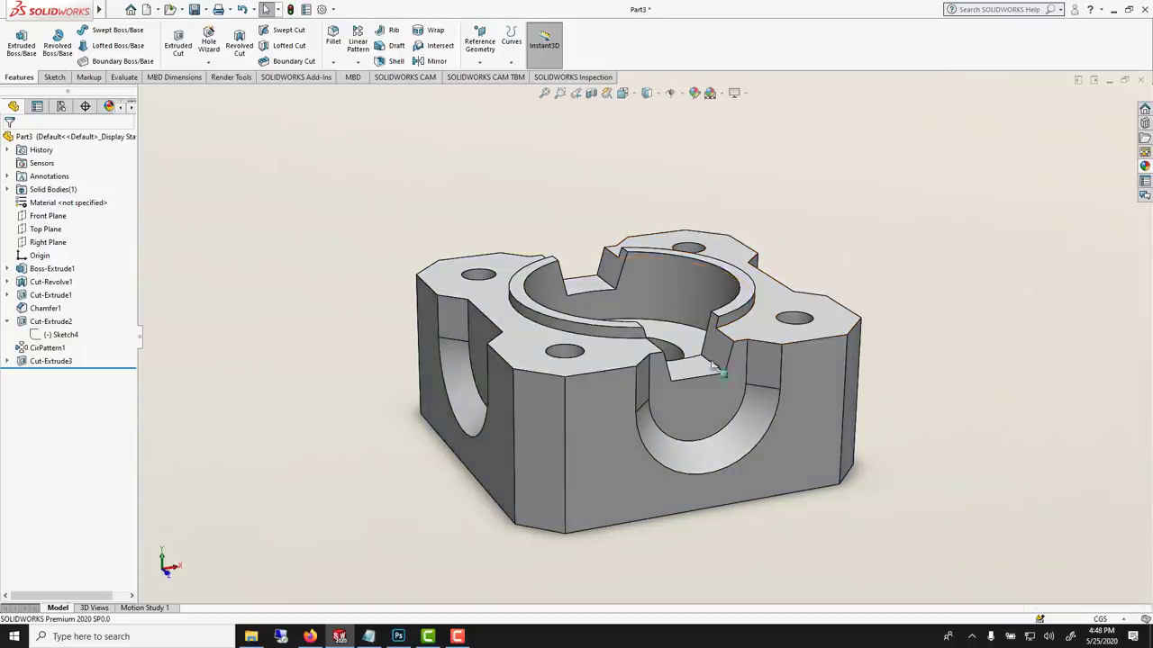
Apply brushed aluminum to the counterbore face and both U-shaped cutout faces, per face
{"action": "left_click", "coordinate": [1144, 165]}
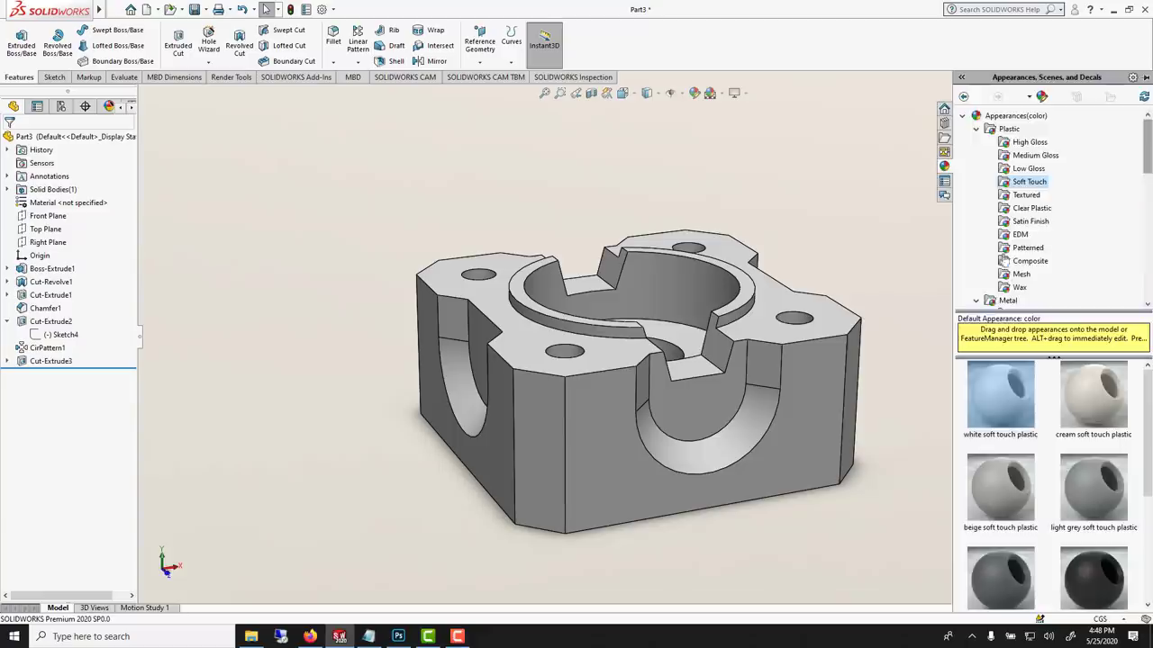
{"action": "scroll", "coordinate": [1003, 221], "scroll_direction": "down", "scroll_amount": 3}
{"action": "left_click", "coordinate": [1022, 225]}
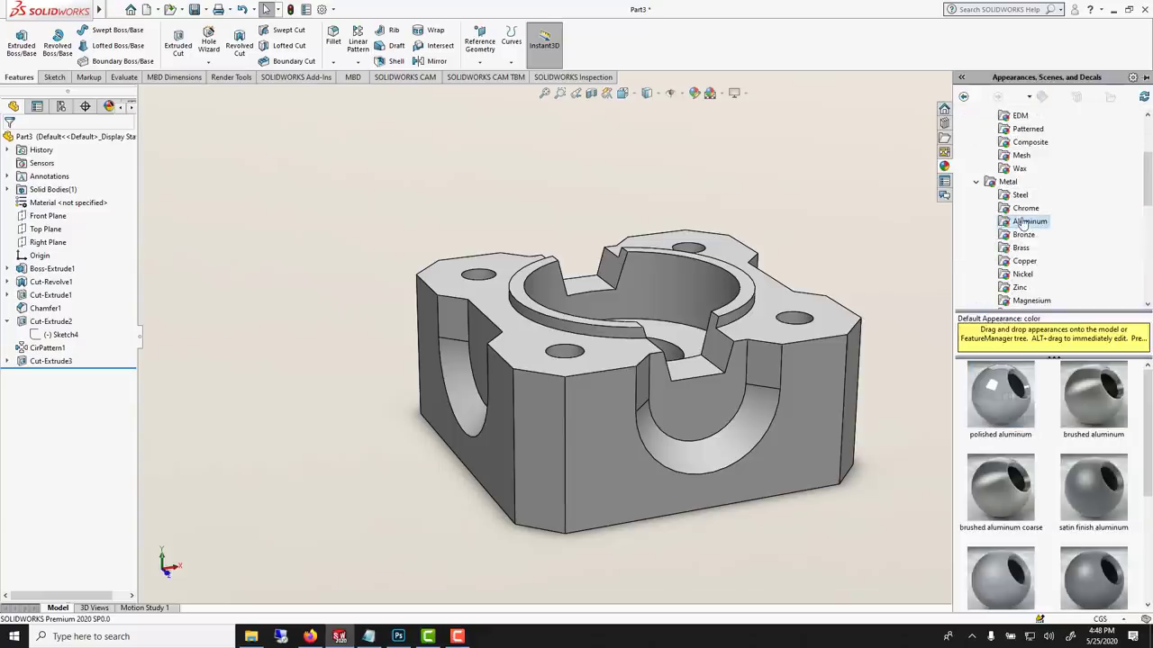
{"action": "left_click", "coordinate": [1088, 395]}
{"action": "mouse_move", "coordinate": [1091, 401]}
{"action": "left_mouse_down"}
{"action": "mouse_move", "coordinate": [1036, 397]}
{"action": "mouse_move", "coordinate": [782, 300]}
{"action": "mouse_move", "coordinate": [553, 322]}
{"action": "mouse_move", "coordinate": [573, 320]}
{"action": "left_mouse_up"}
{"action": "left_click", "coordinate": [571, 318]}
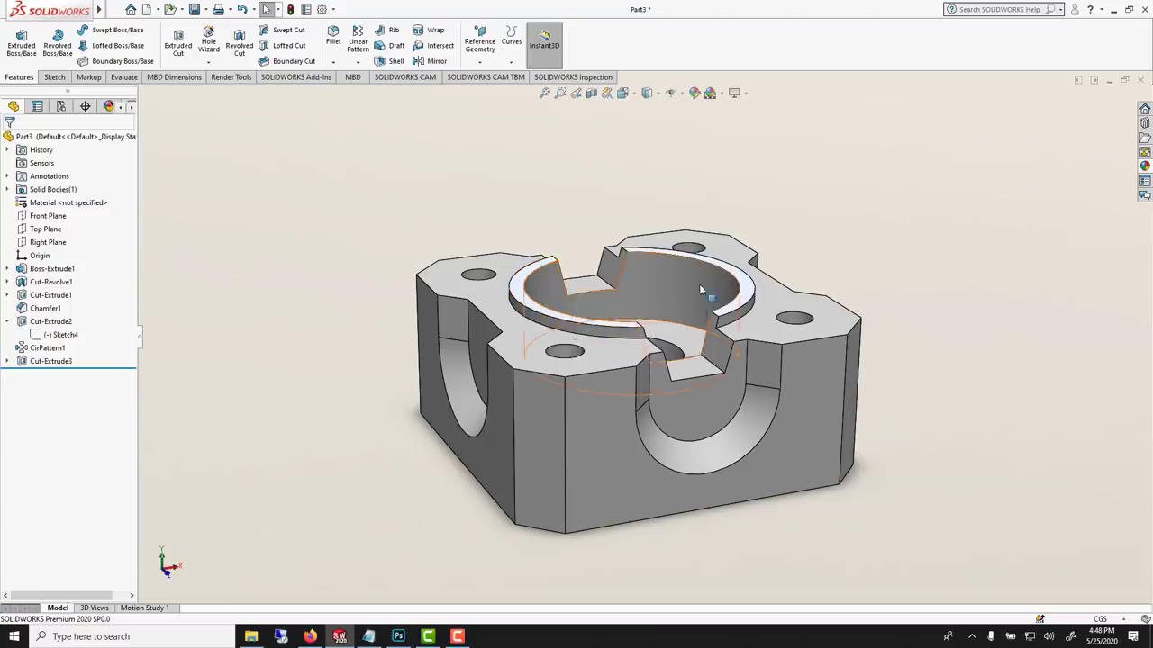
{"action": "left_click_drag", "start_coordinate": [1125, 386], "coordinate": [766, 408]}
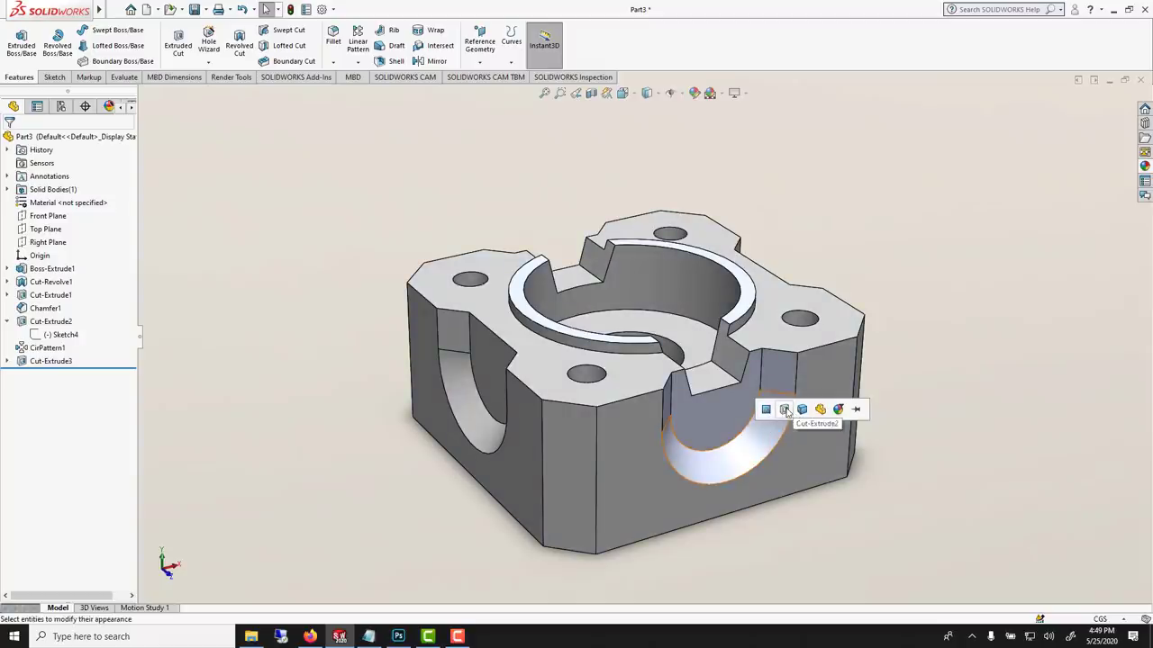
{"action": "left_click", "coordinate": [765, 411]}
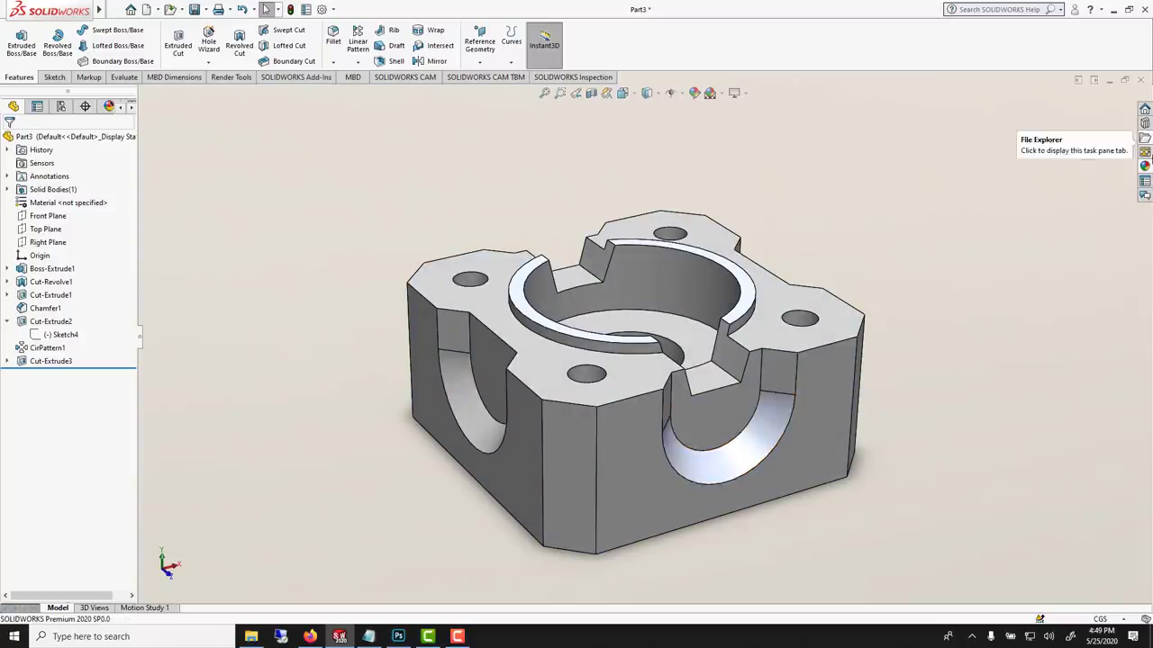
{"action": "left_click", "coordinate": [1144, 166]}
{"action": "left_click_drag", "start_coordinate": [1126, 386], "coordinate": [448, 321]}
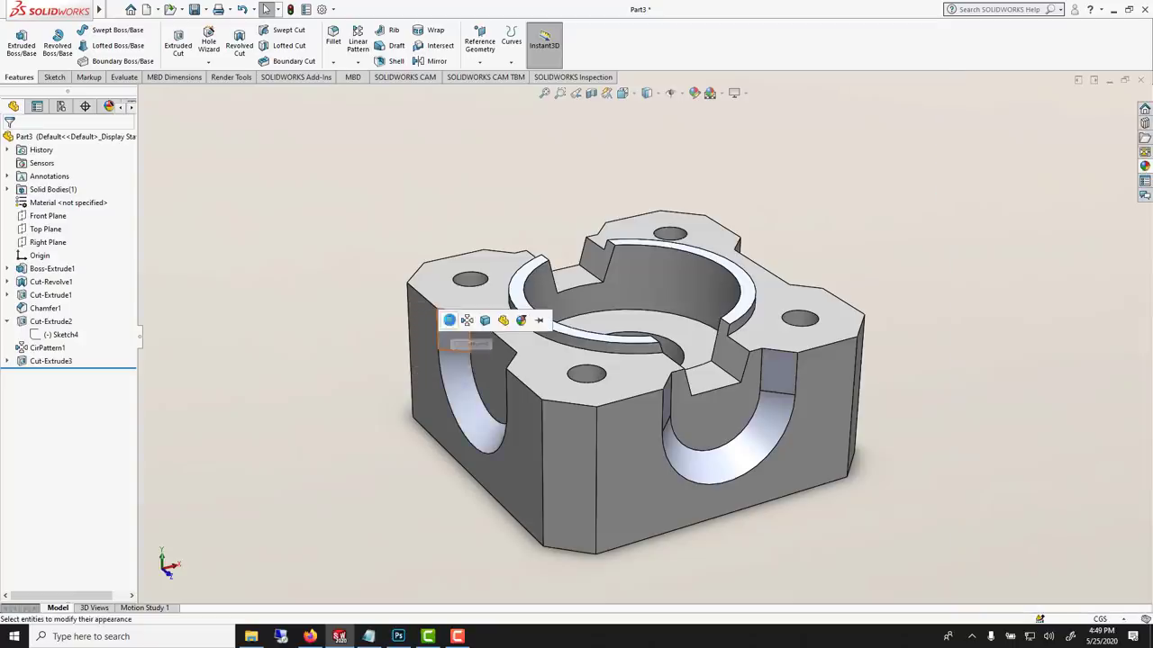
{"action": "left_click", "coordinate": [450, 320]}
{"action": "middle_click_drag", "start_coordinate": [459, 329], "coordinate": [234, 79]}
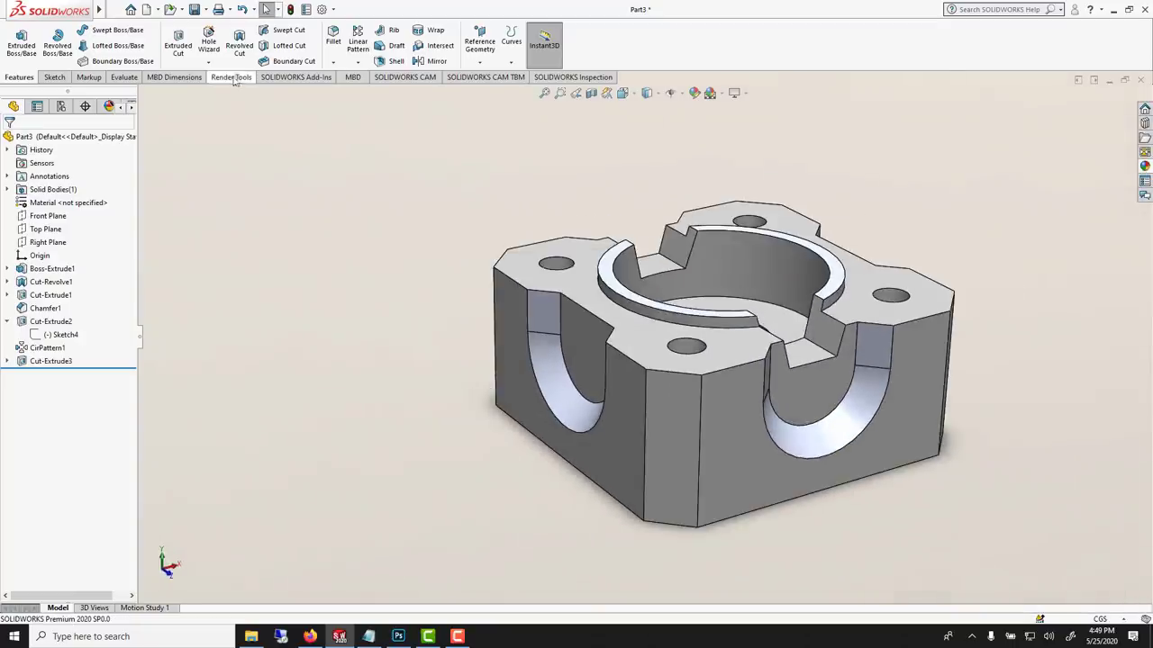
Enable Contour/Cartoon Rendering in the PhotoView 360 options
{"action": "left_click", "coordinate": [236, 77]}
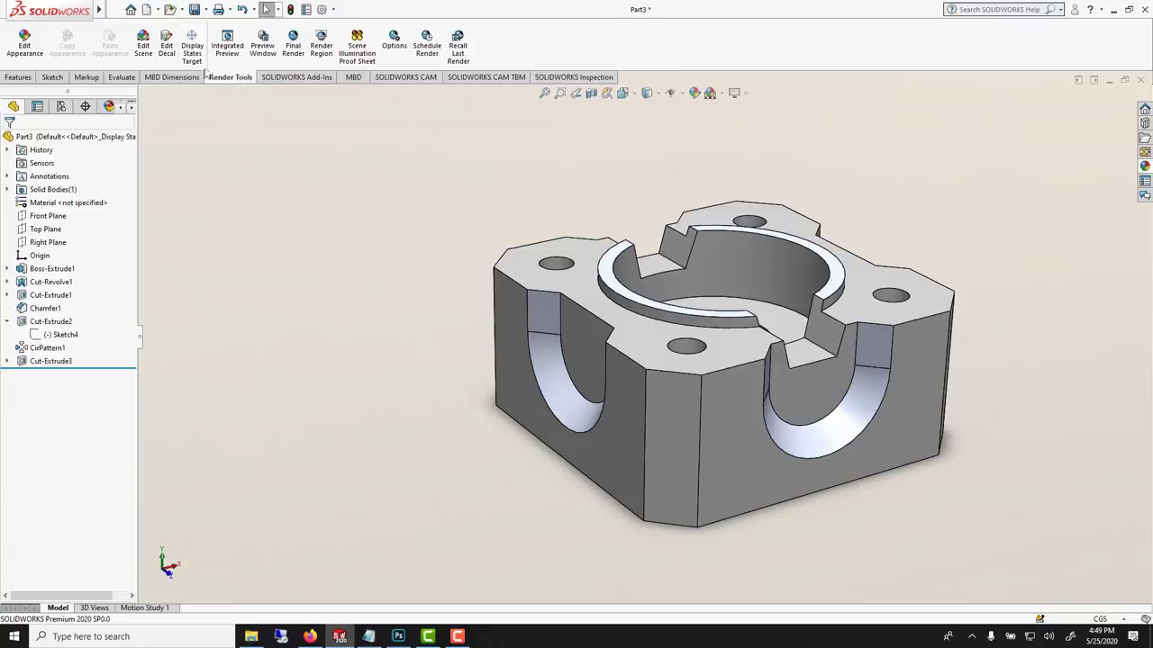
{"action": "left_click", "coordinate": [394, 45]}
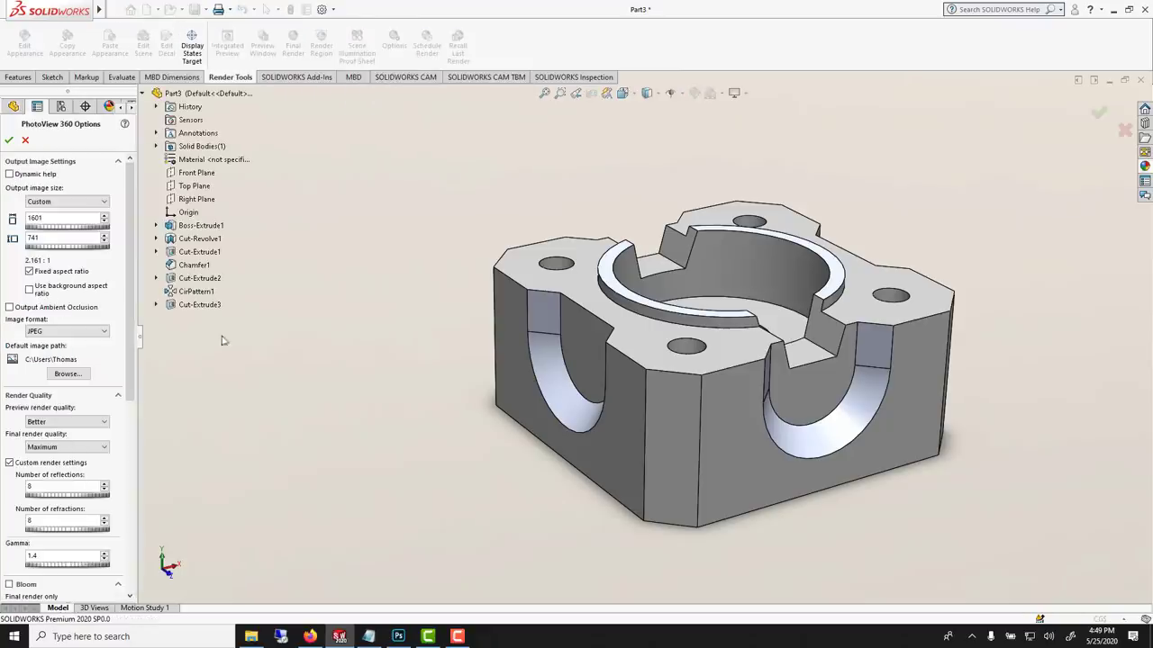
{"action": "scroll", "coordinate": [120, 484], "scroll_direction": "down", "scroll_amount": 8}
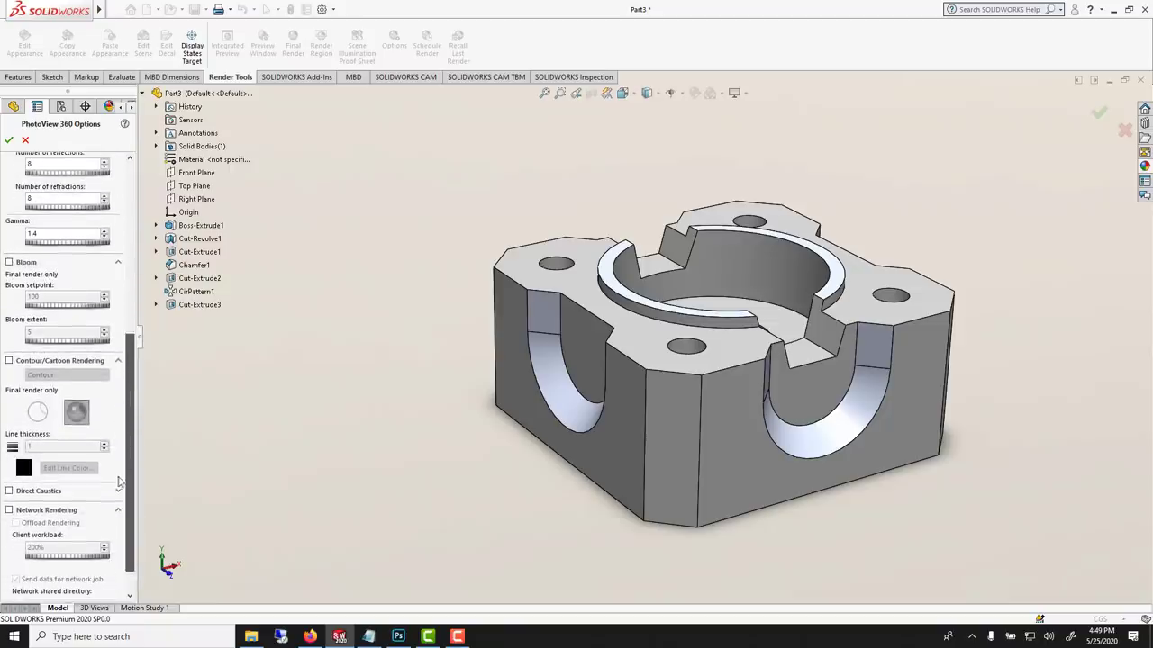
{"action": "left_click", "coordinate": [9, 360]}
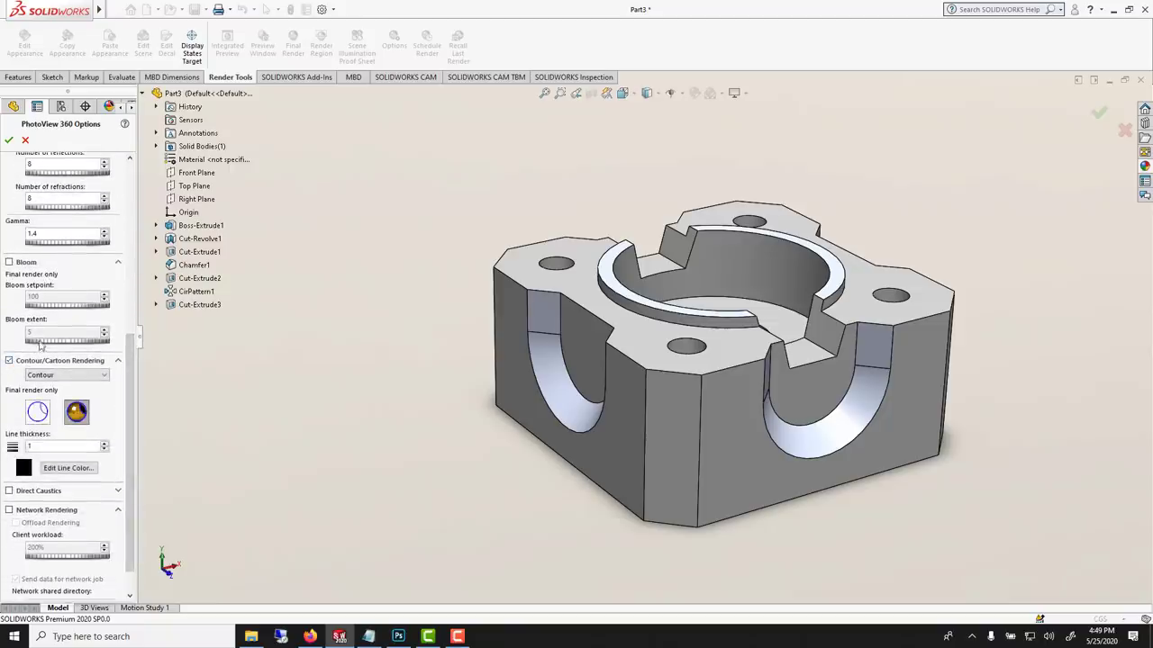
{"action": "left_click", "coordinate": [11, 140]}
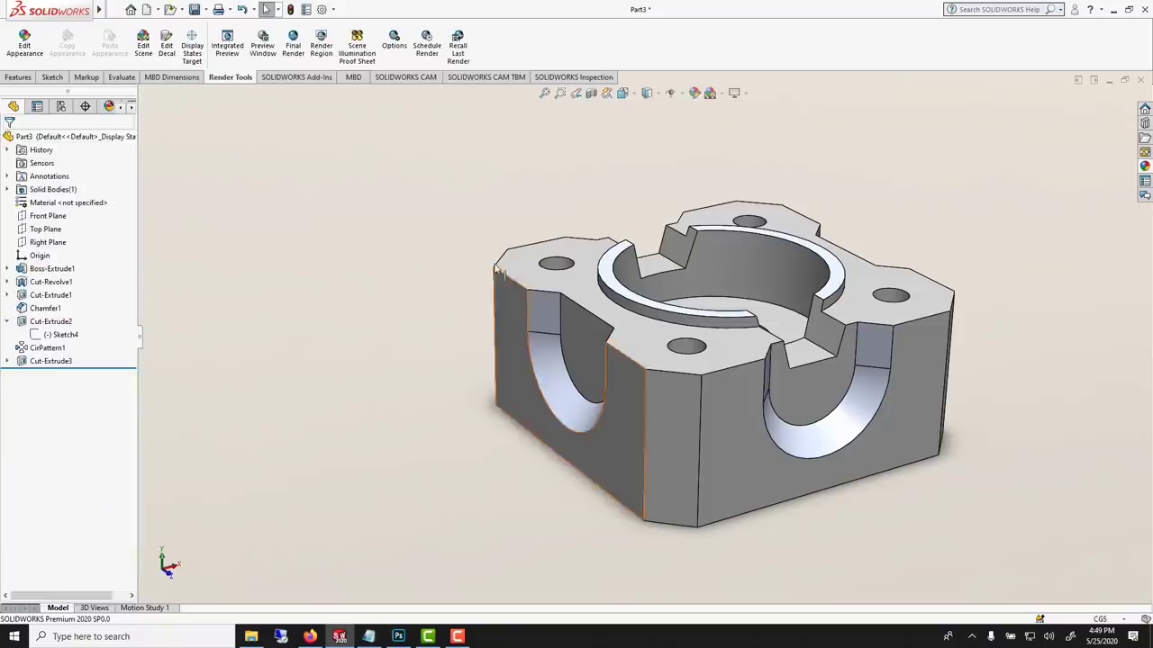
Run the PhotoView 360 final render of the white block and view it at 100%
{"action": "left_click", "coordinate": [292, 45]}
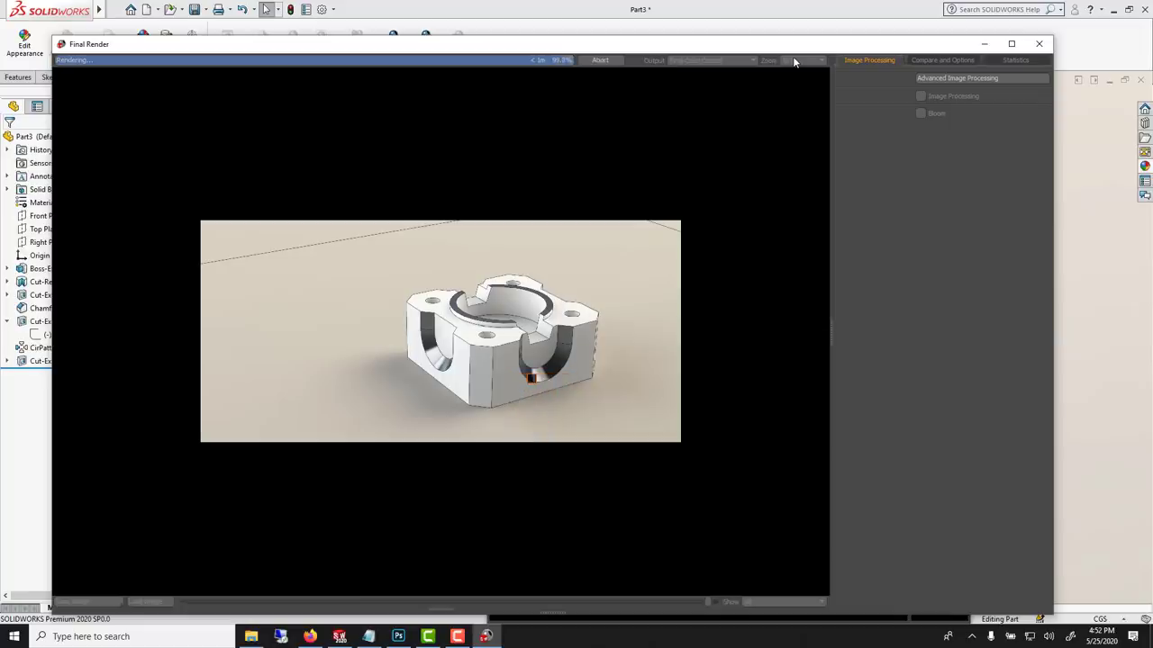
{"action": "left_click", "coordinate": [793, 60]}
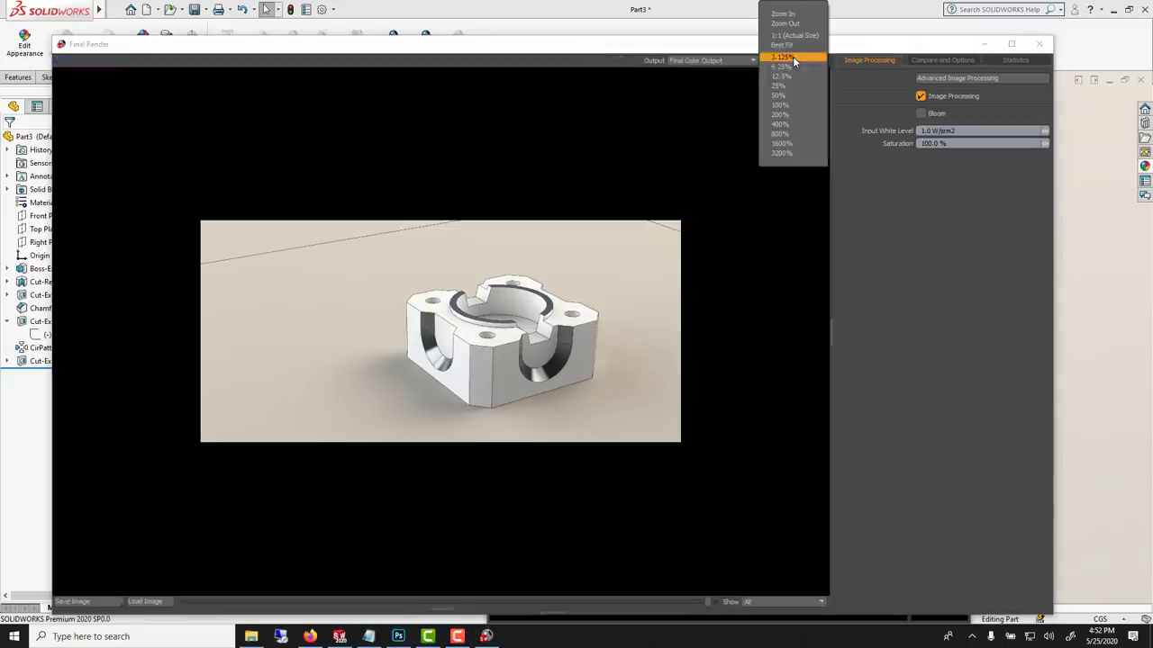
{"action": "left_click", "coordinate": [791, 104]}
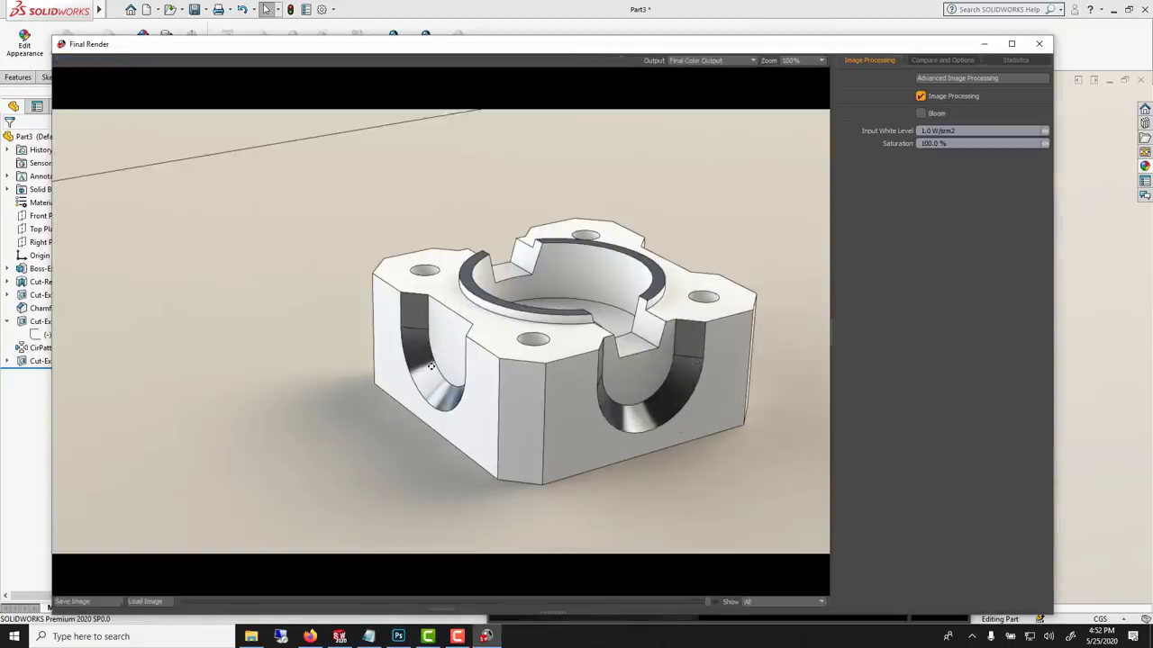
Start saving the rendered image, cancel the save, and bring Photoshop to the front
{"action": "left_click", "coordinate": [105, 597]}
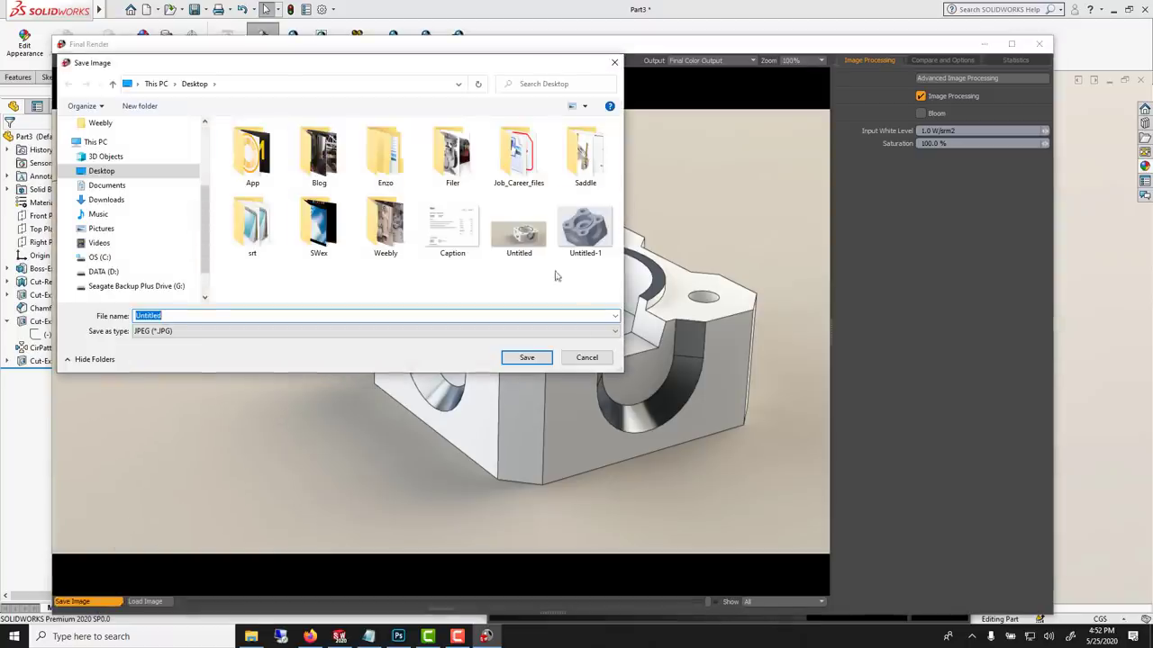
{"action": "left_click", "coordinate": [586, 359]}
{"action": "left_click", "coordinate": [399, 637]}
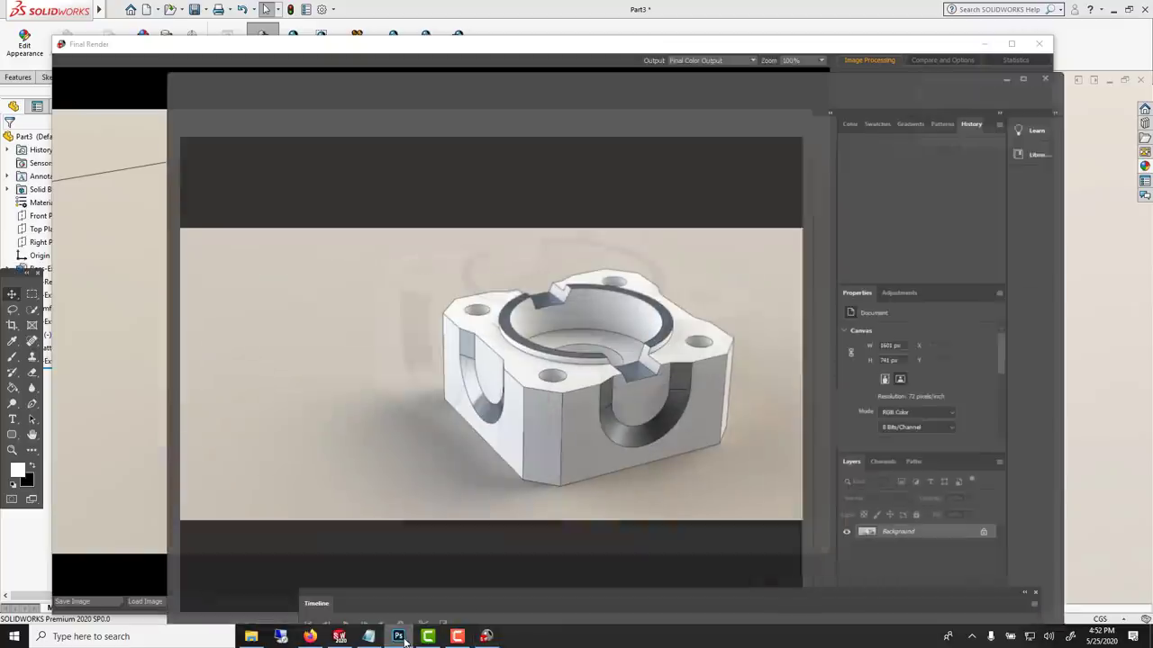